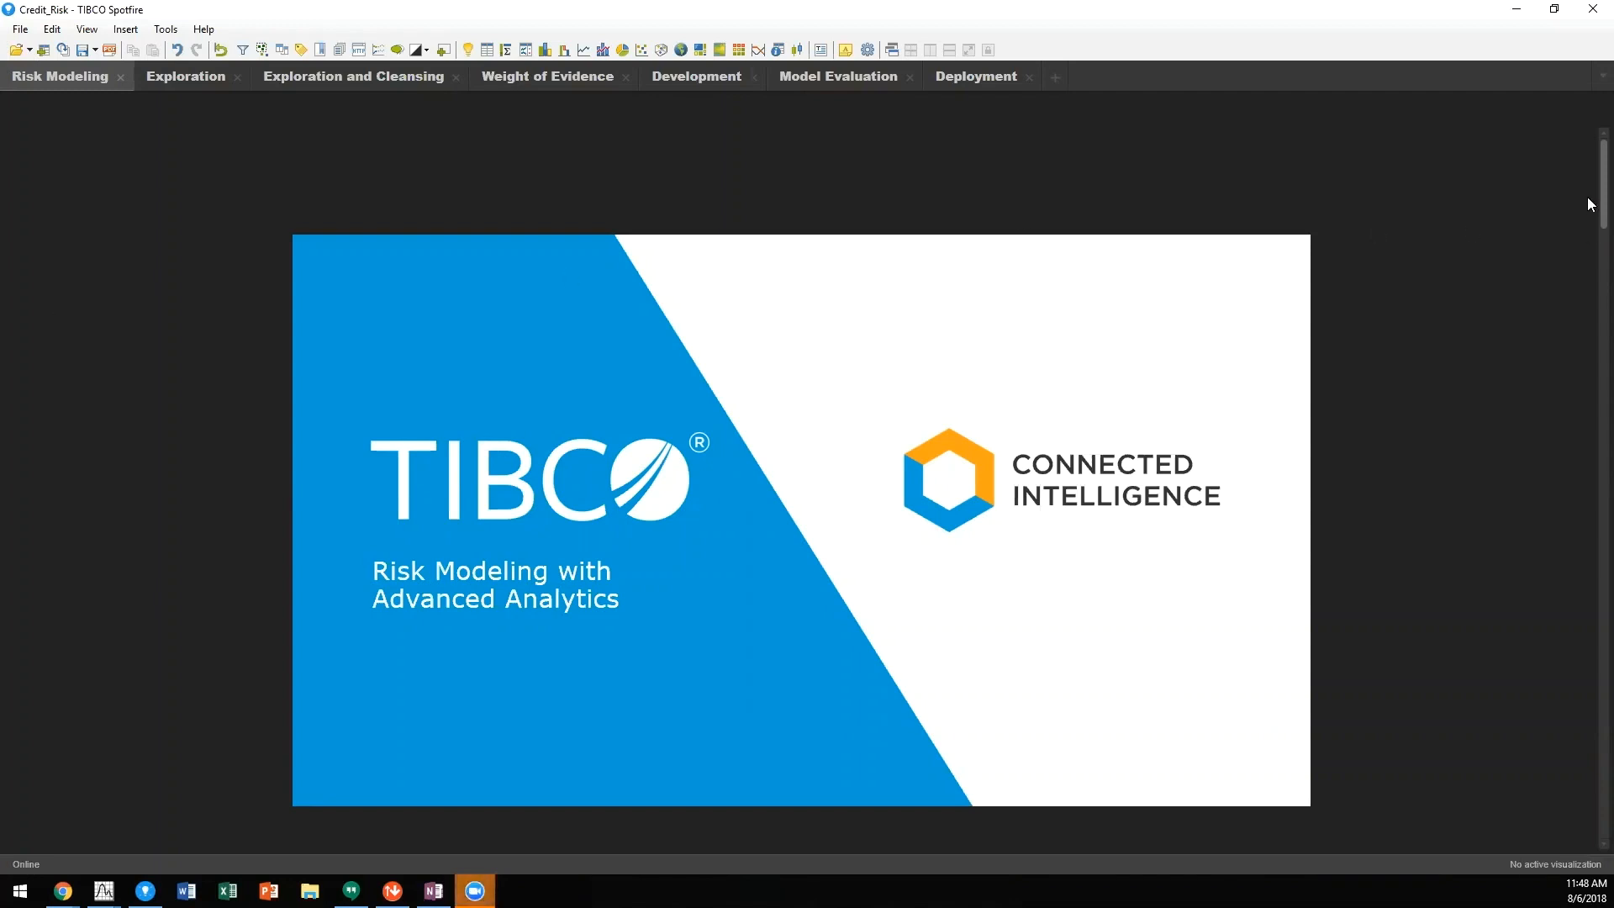
scroll(1588, 227, down, 5)
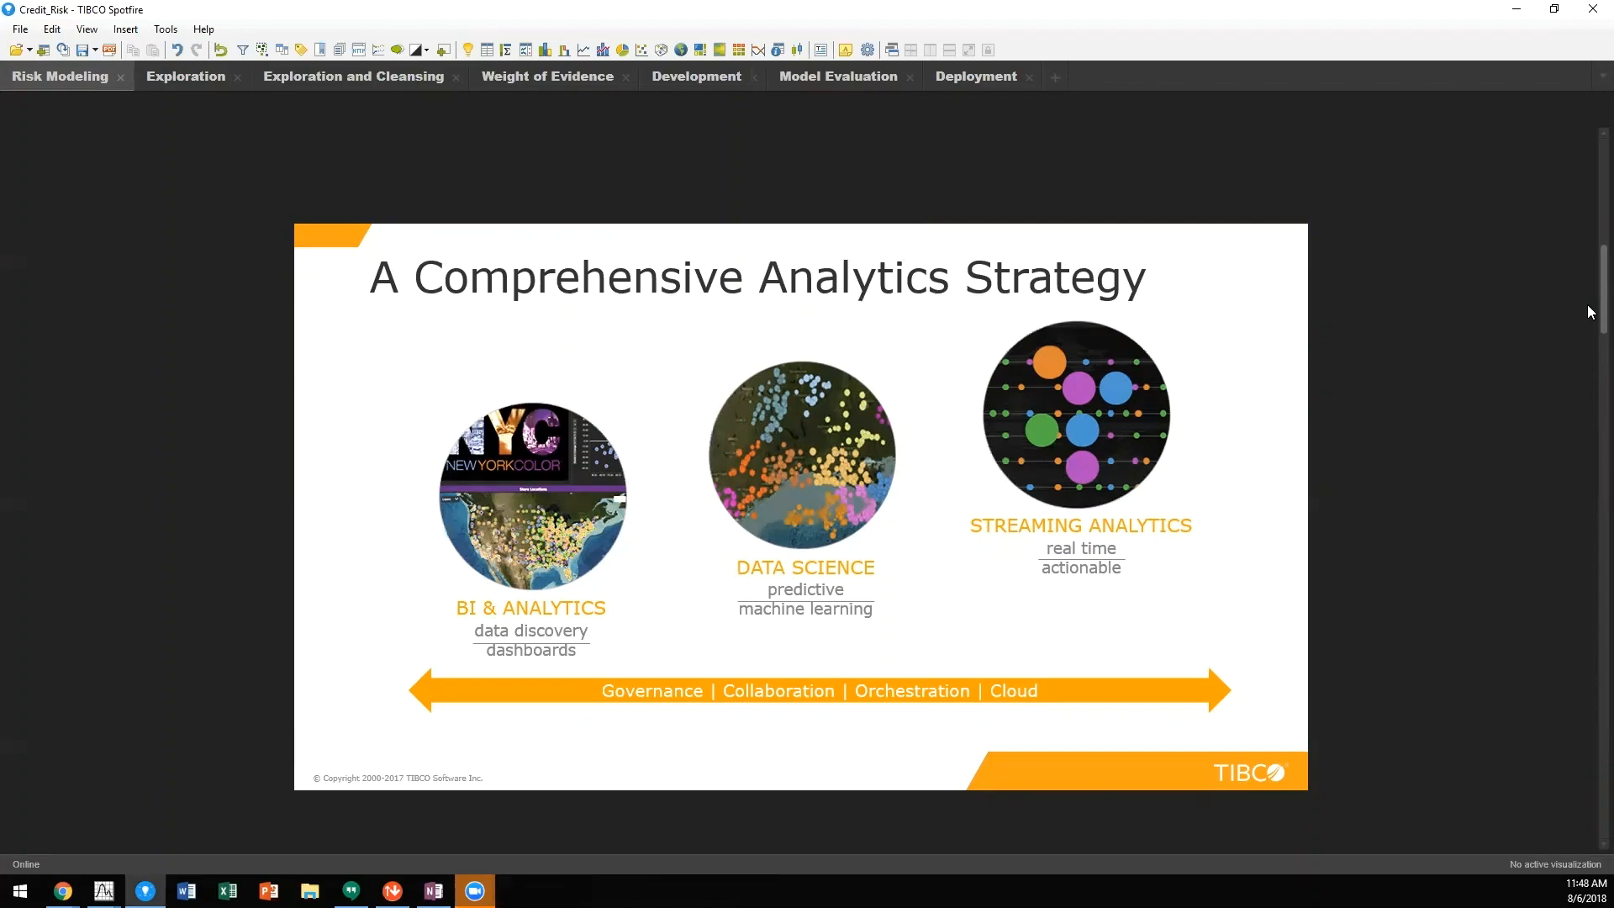
drag(1589, 311, 1587, 412)
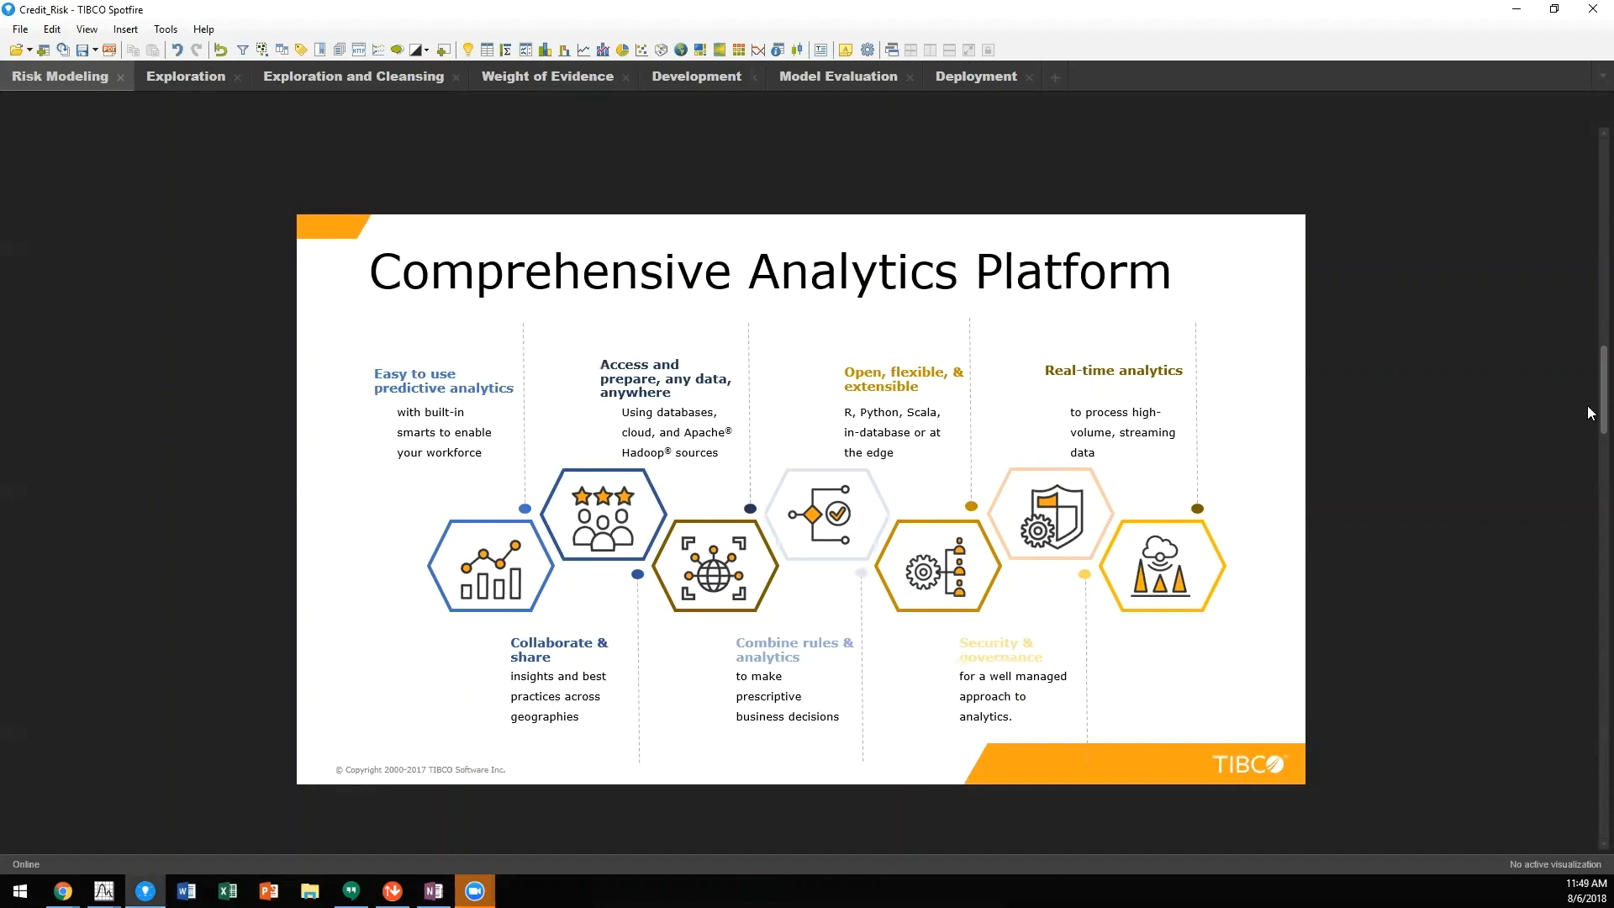
scroll(1589, 412, down, 2)
scroll(1587, 441, down, 3)
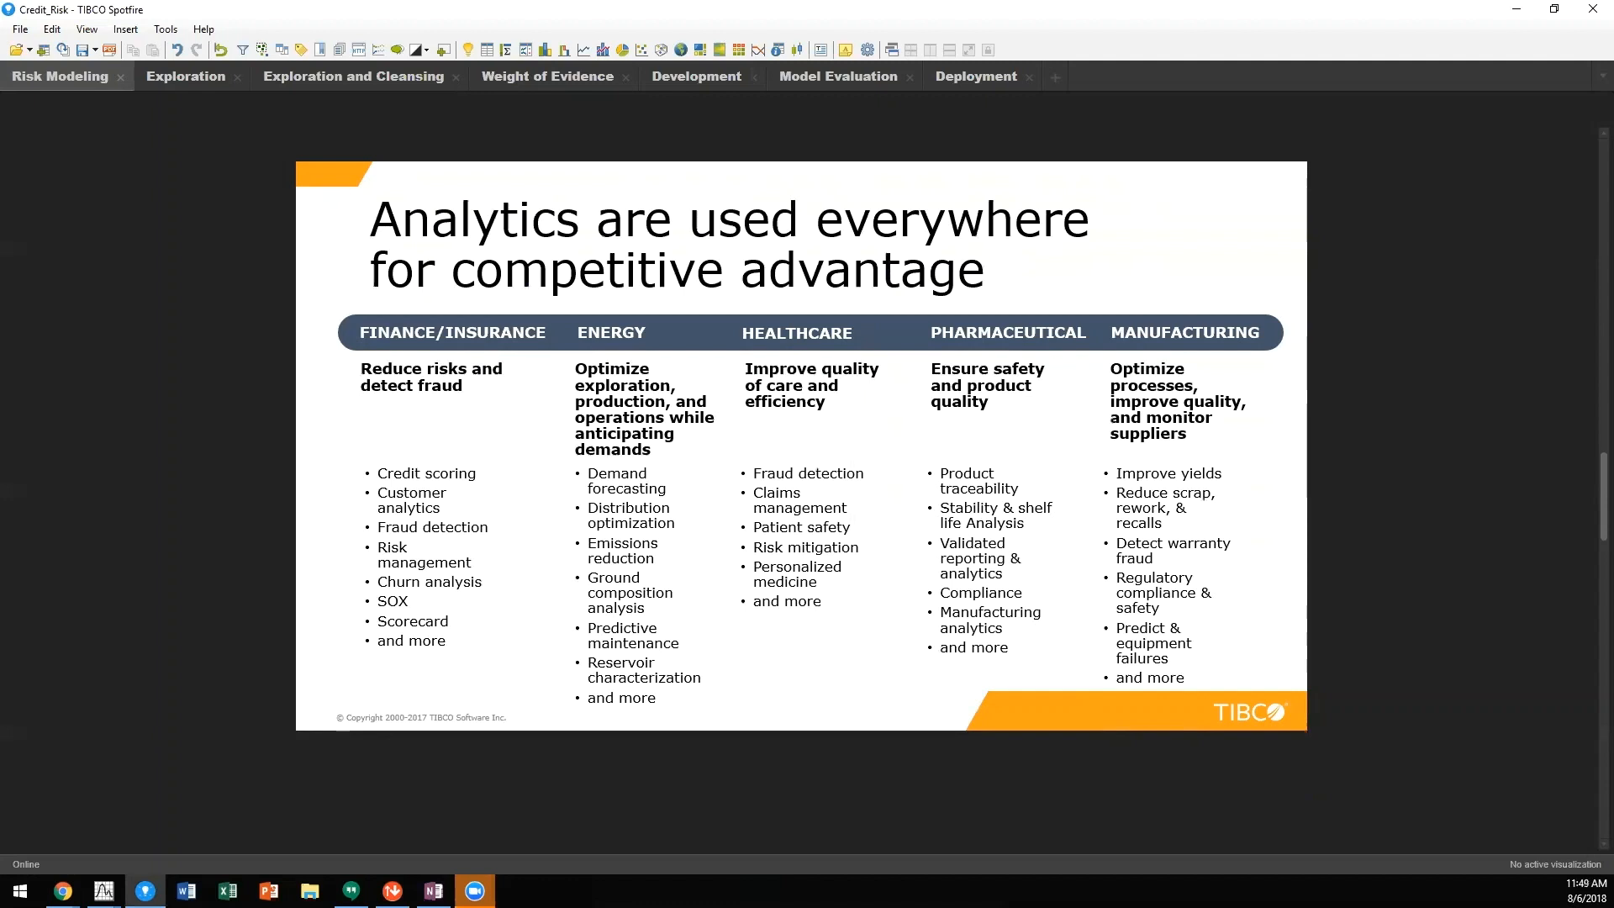
scroll(1588, 515, down, 5)
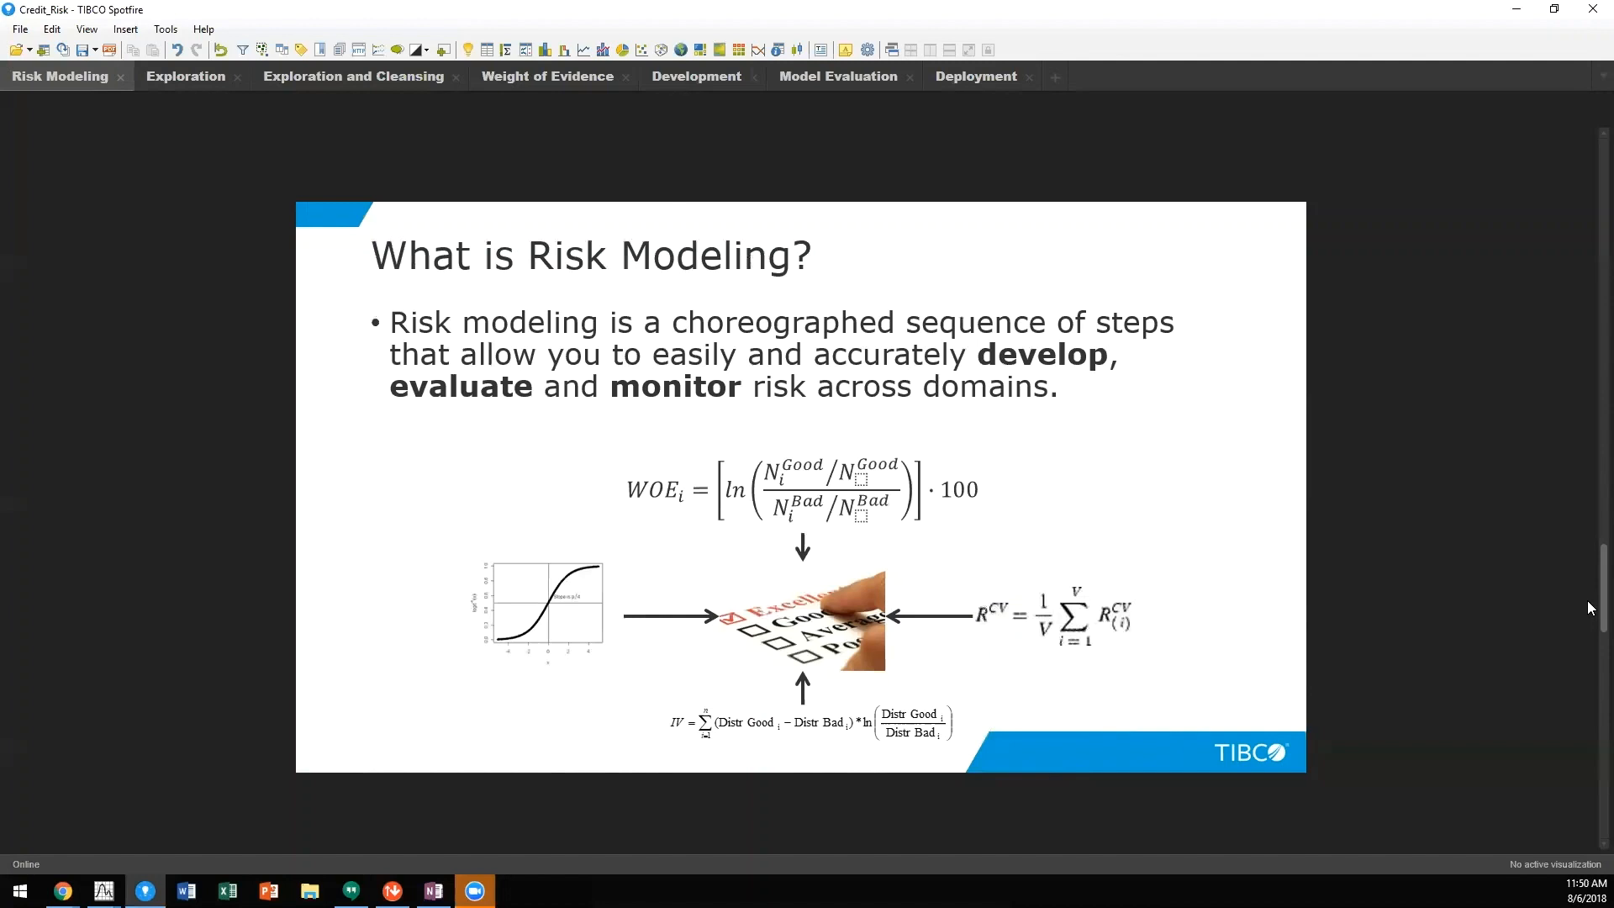
drag(1588, 608, 1587, 713)
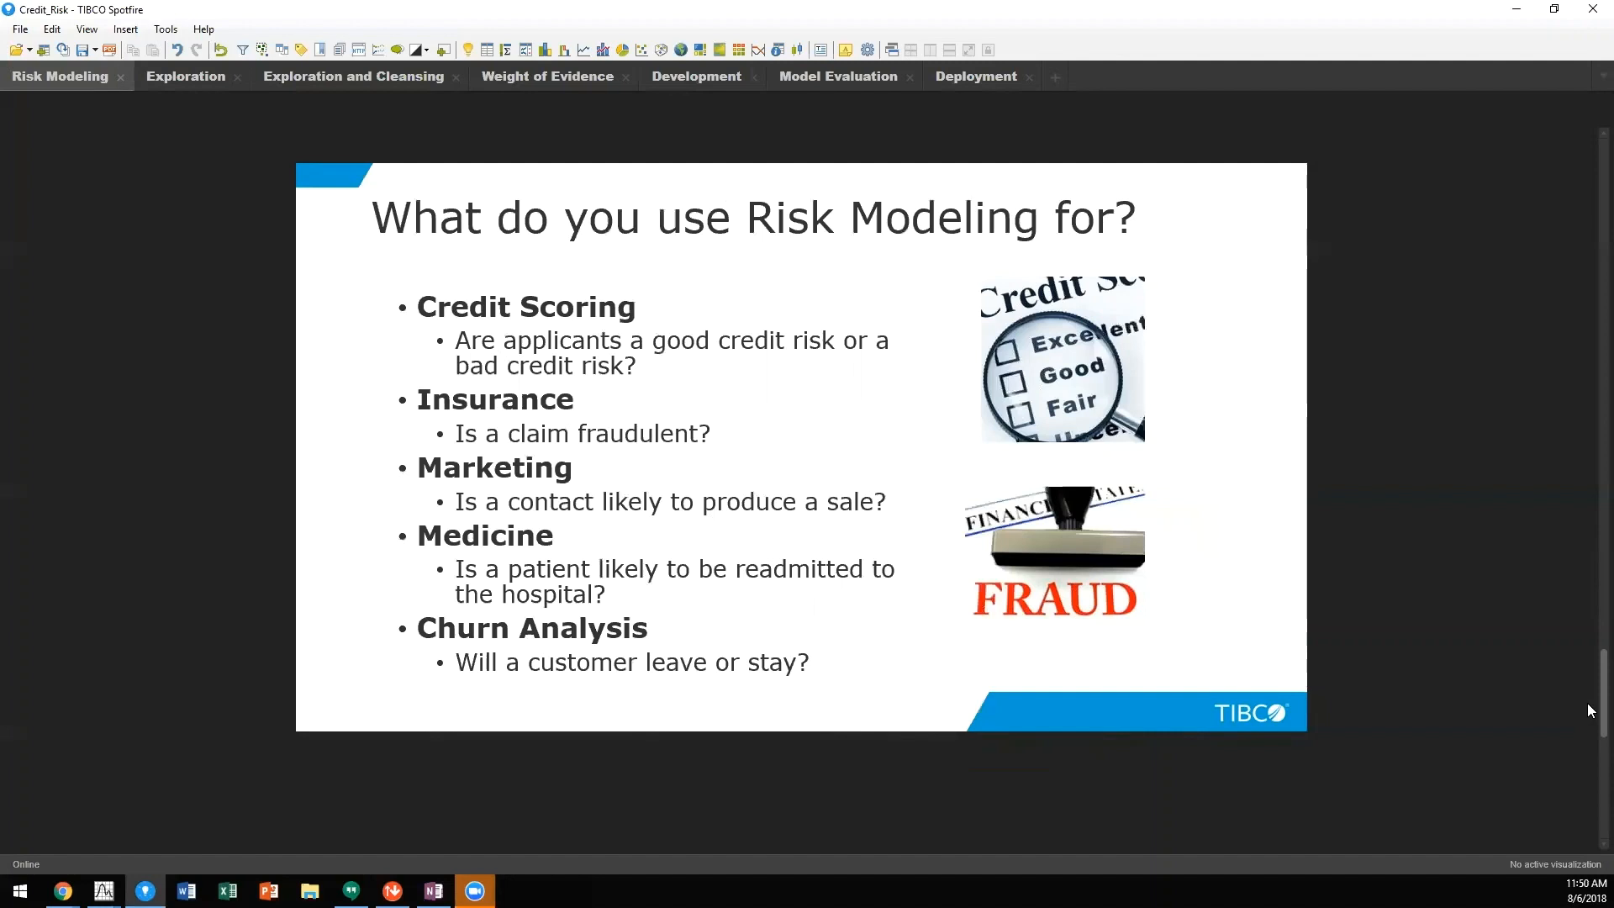
scroll(1588, 709, down, 5)
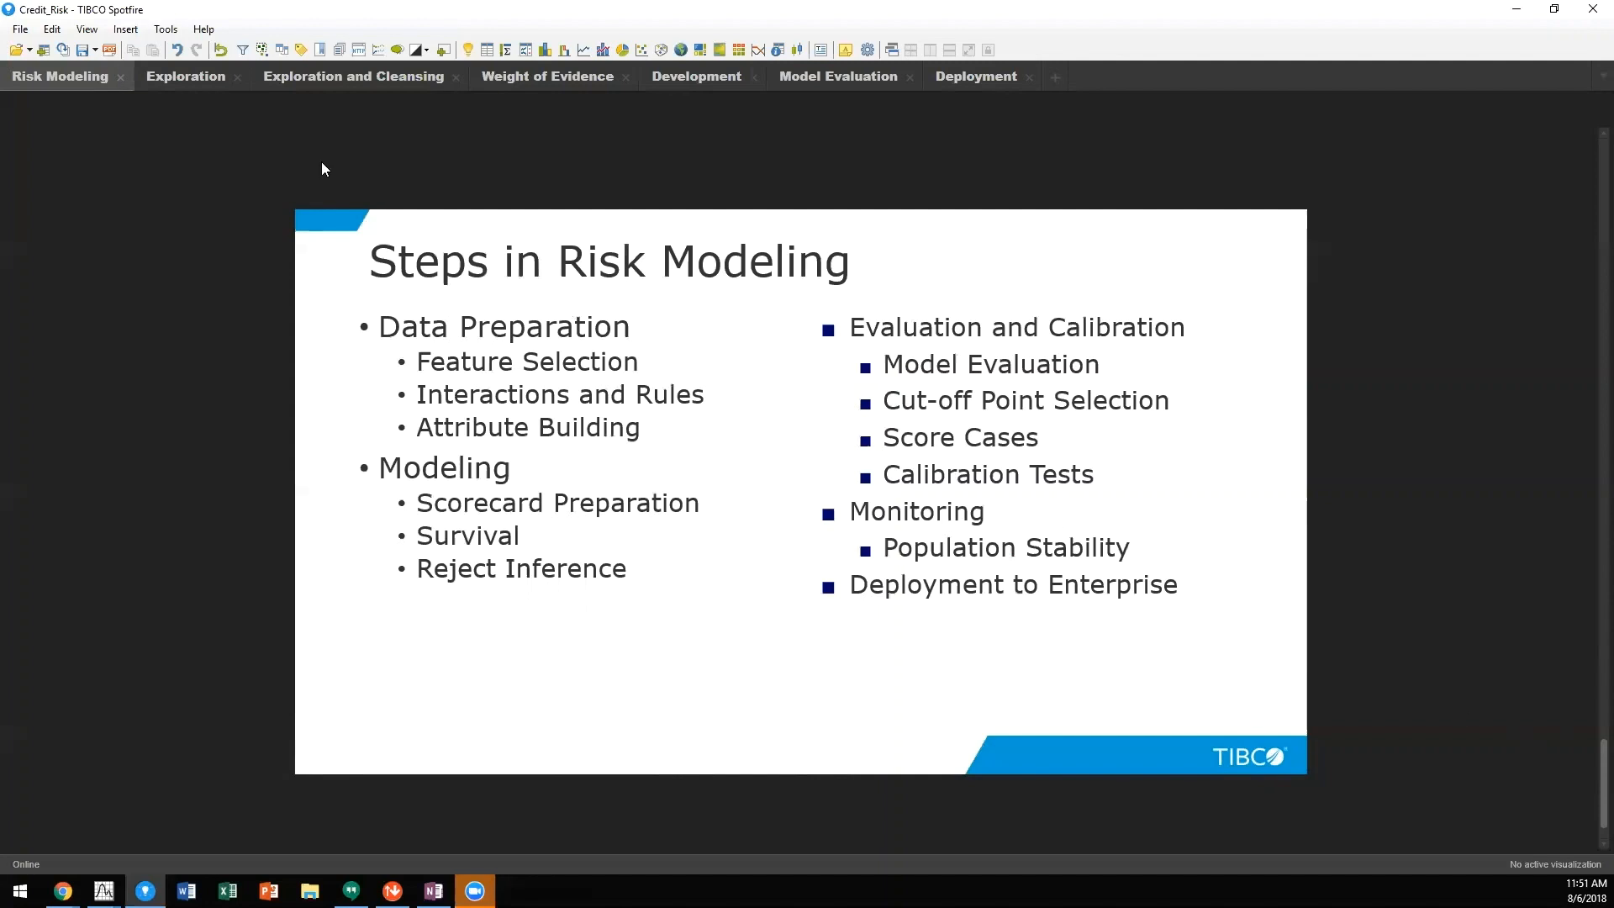
click(186, 81)
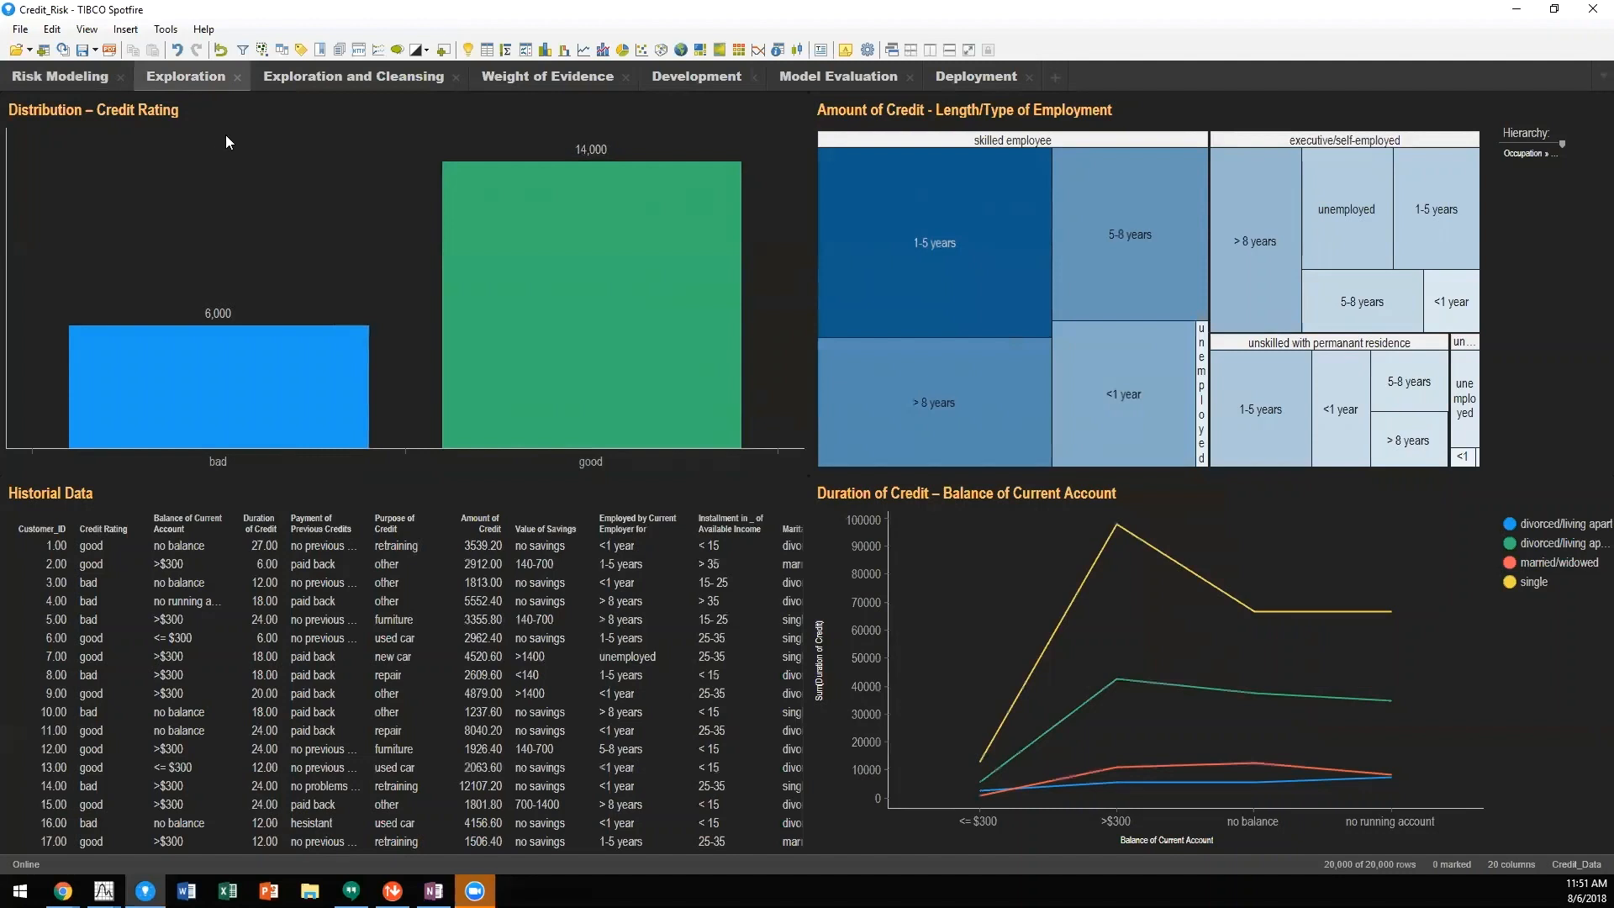
mouse_move(591, 303)
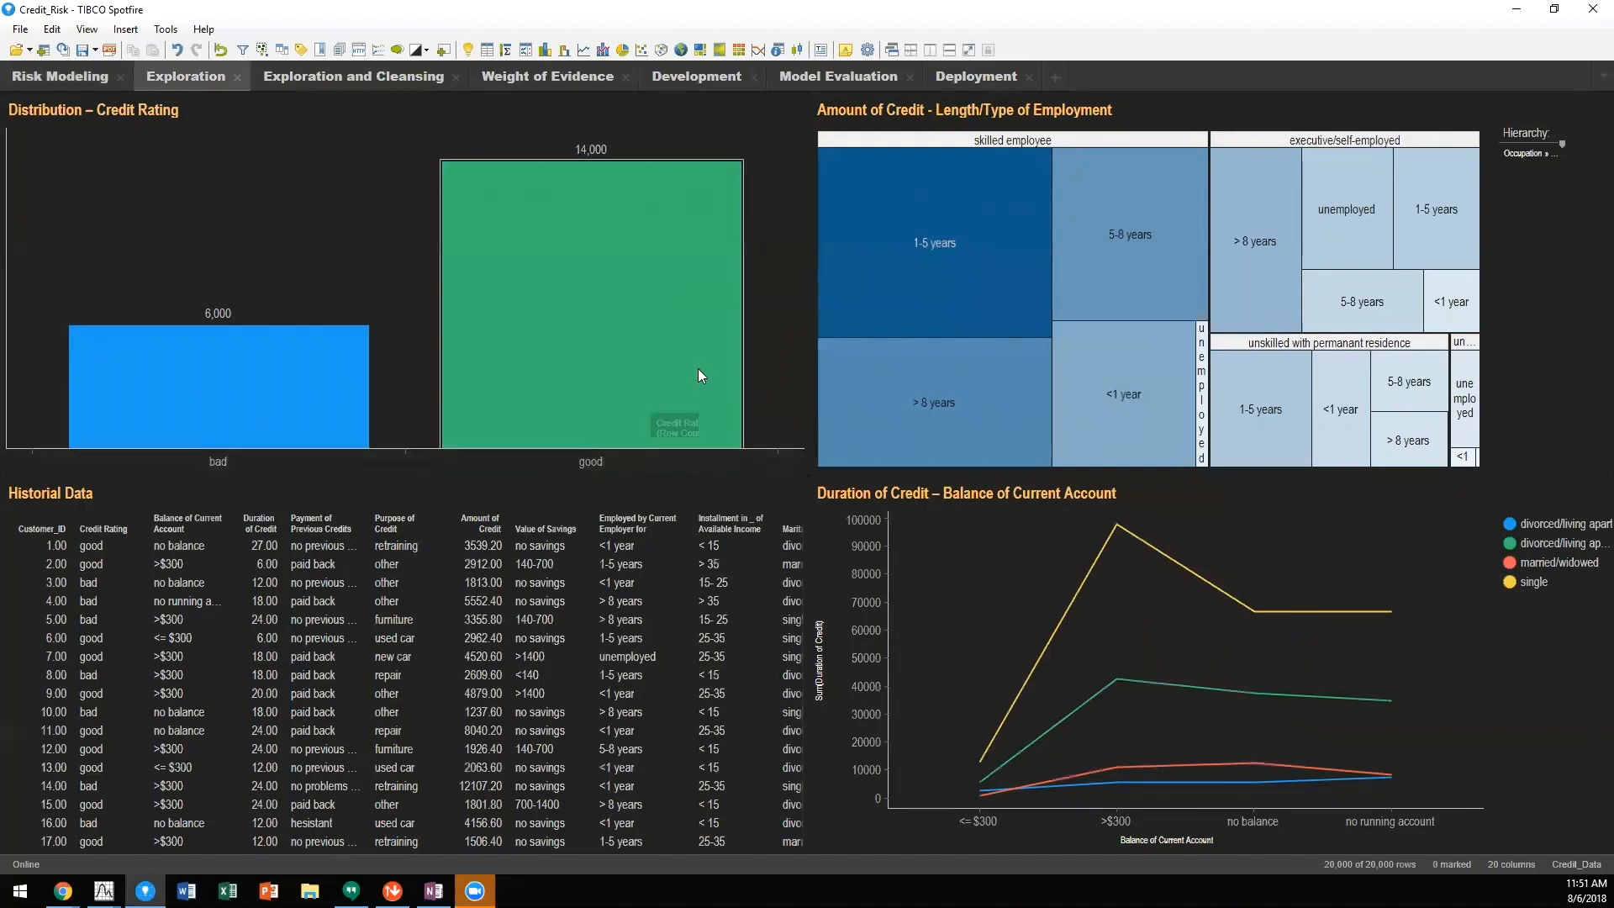
click(550, 291)
click(292, 355)
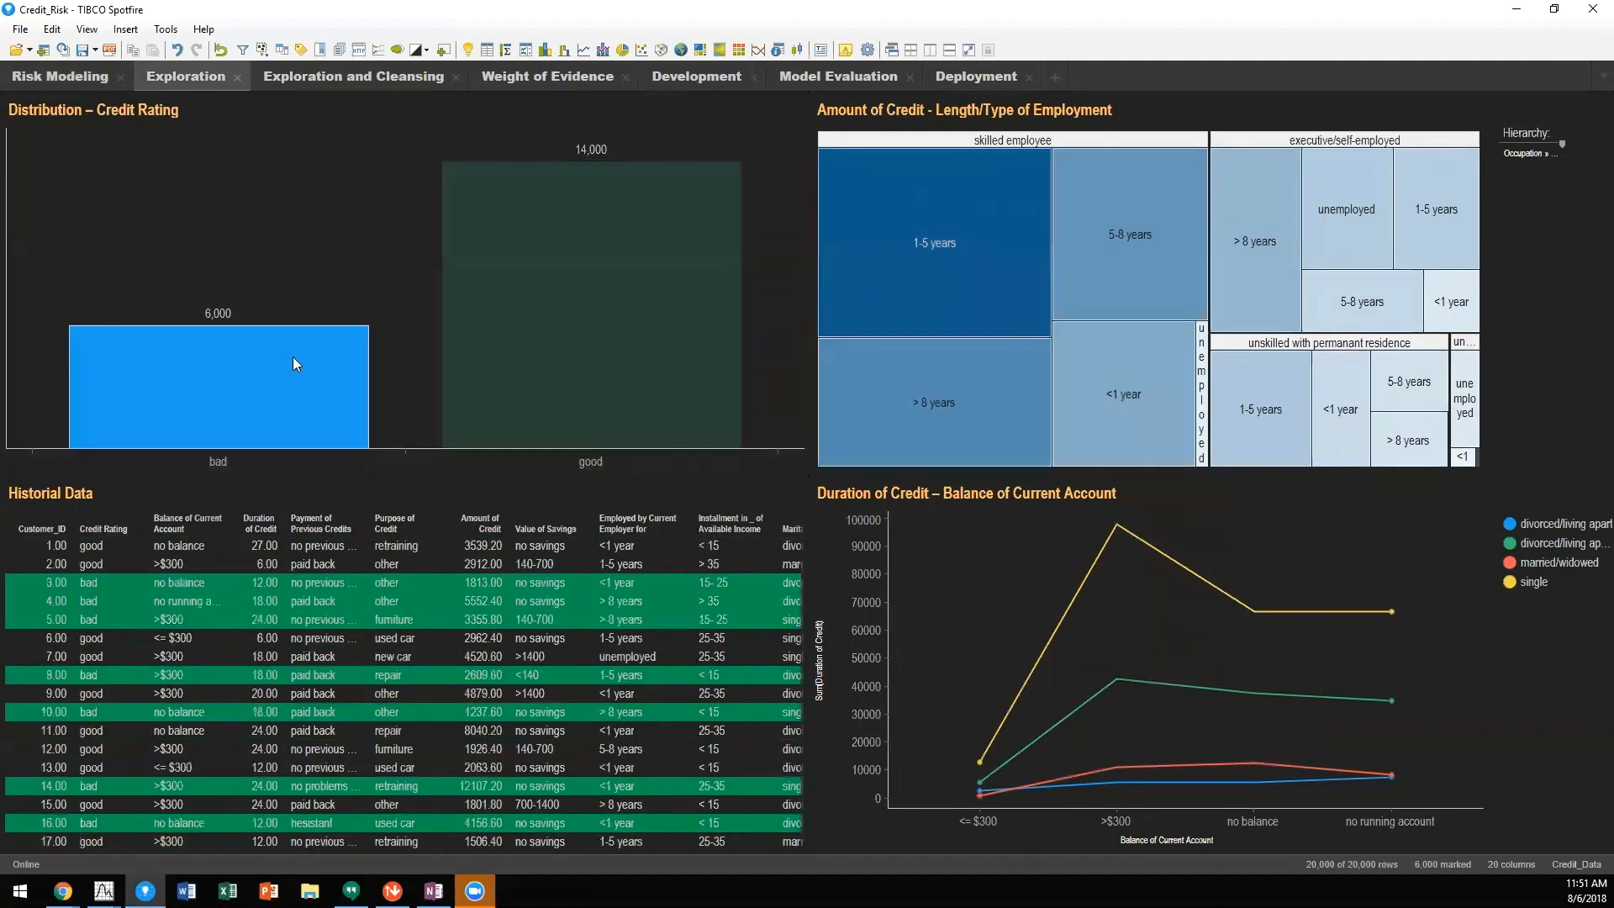
click(404, 220)
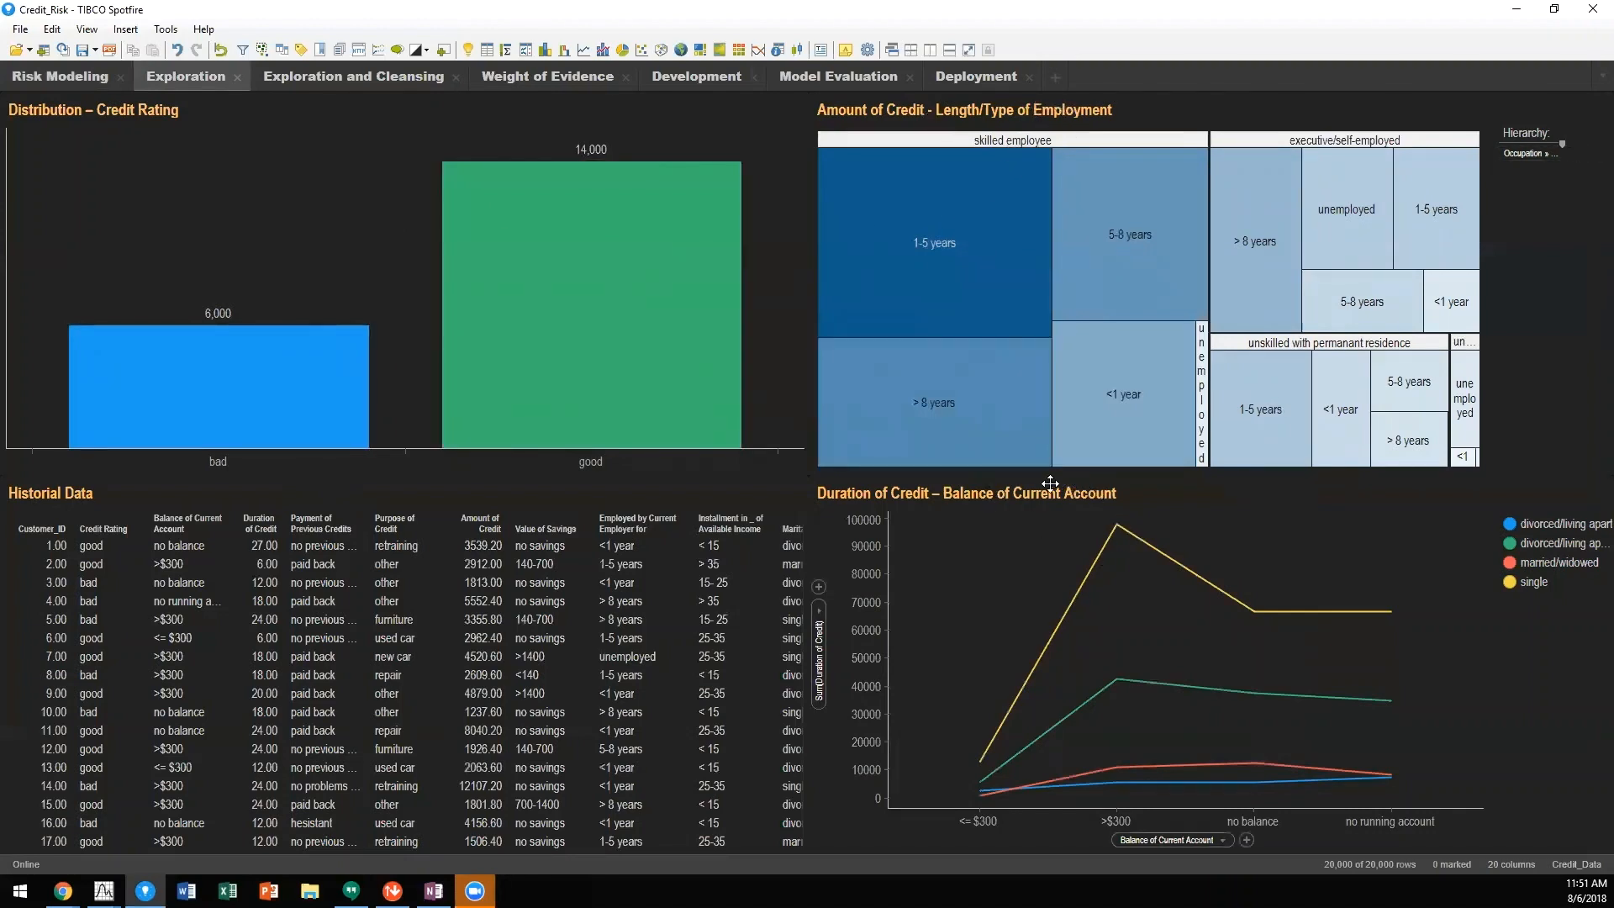
Mark applicants with credit amounts under about 7,500 on Exploration and Cleansing, then bring up Statistica Enterprise Manager
mouse_move(1133, 612)
click(368, 81)
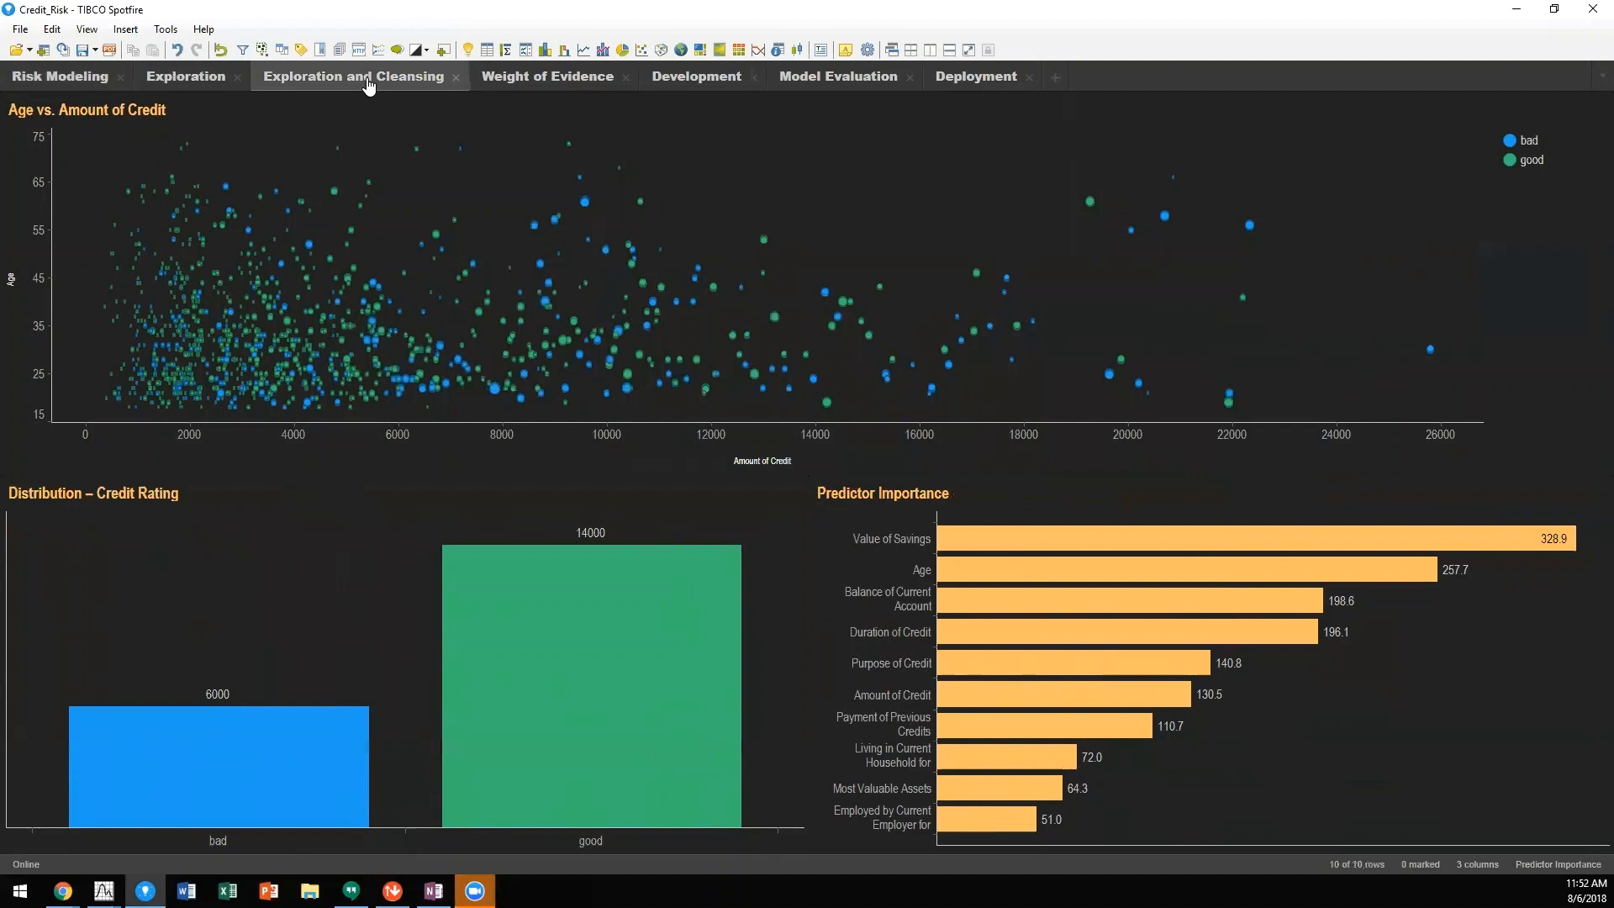
mouse_move(158, 221)
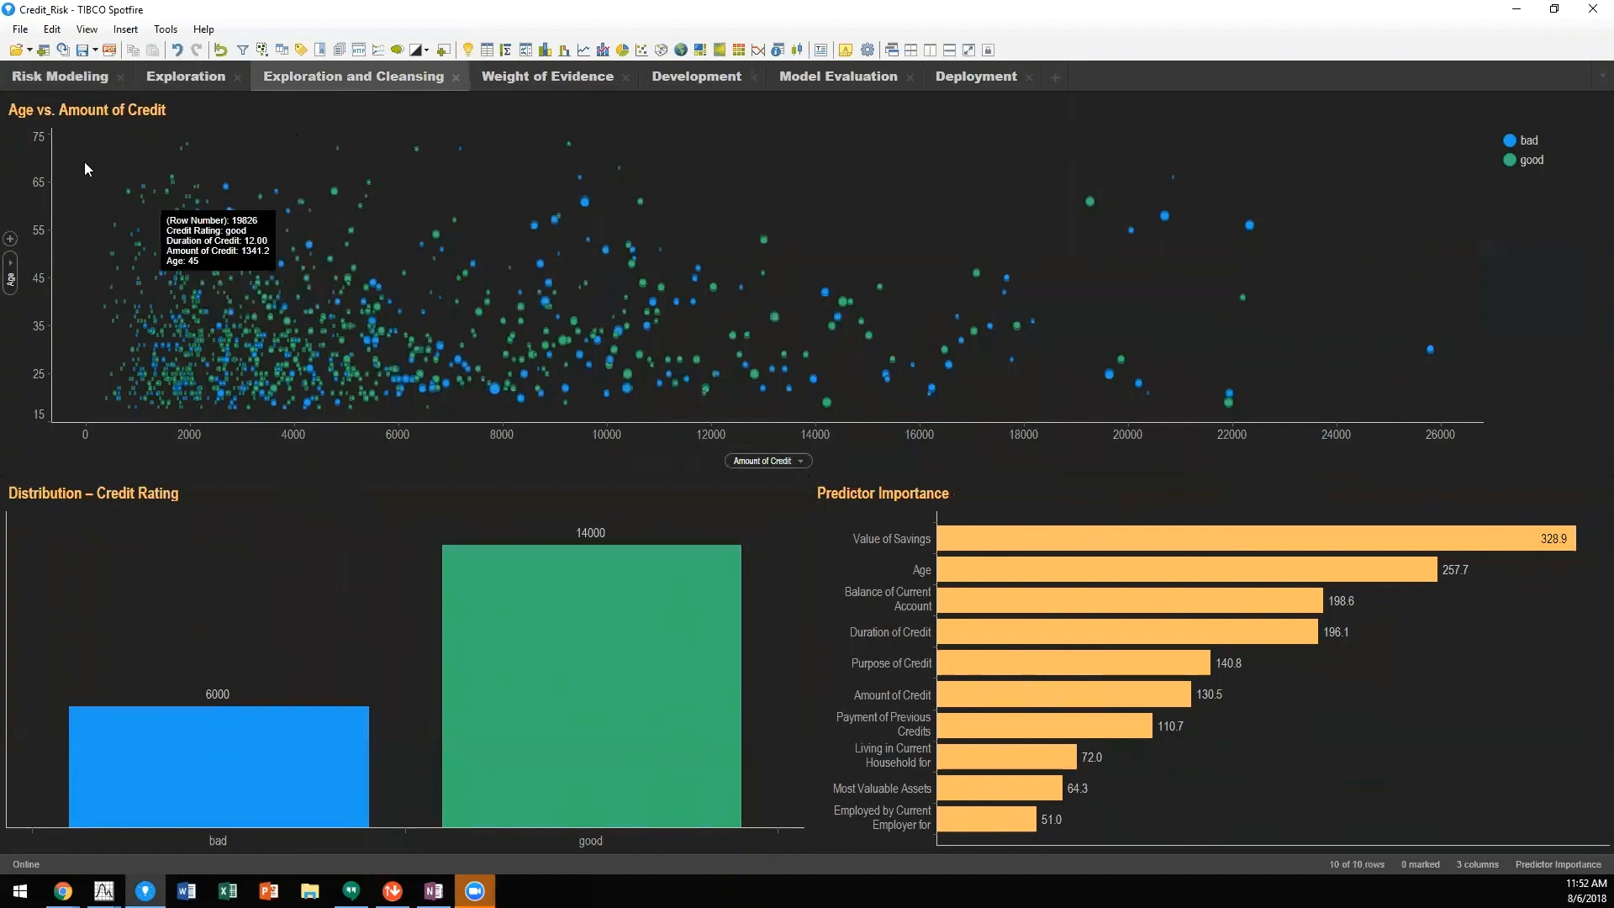
drag(67, 138, 442, 396)
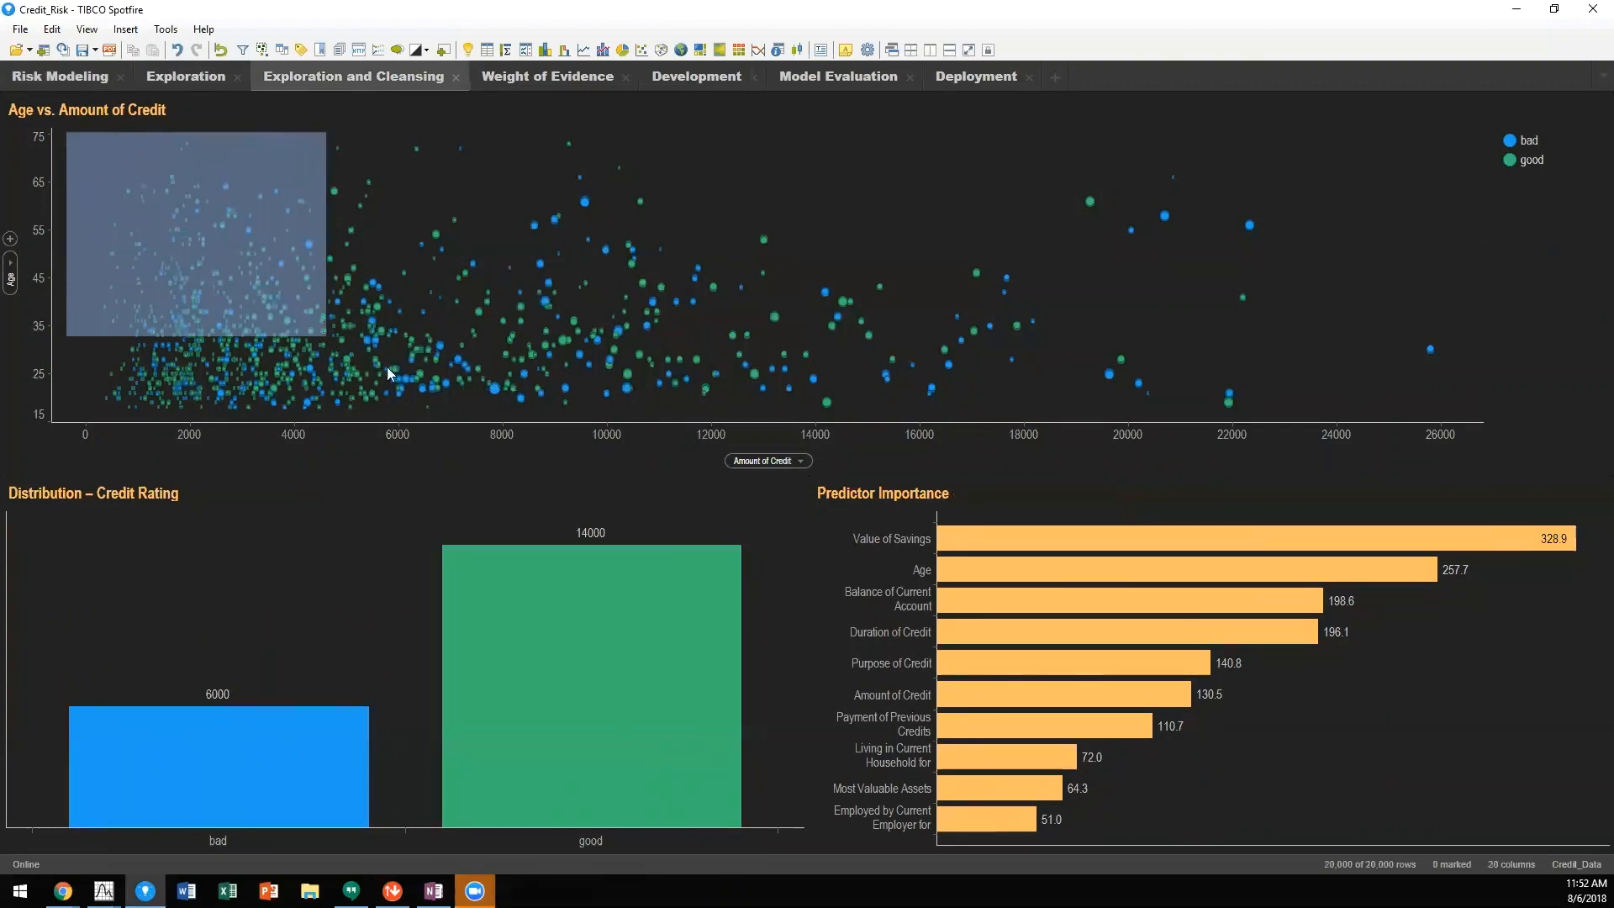
drag(443, 396, 475, 407)
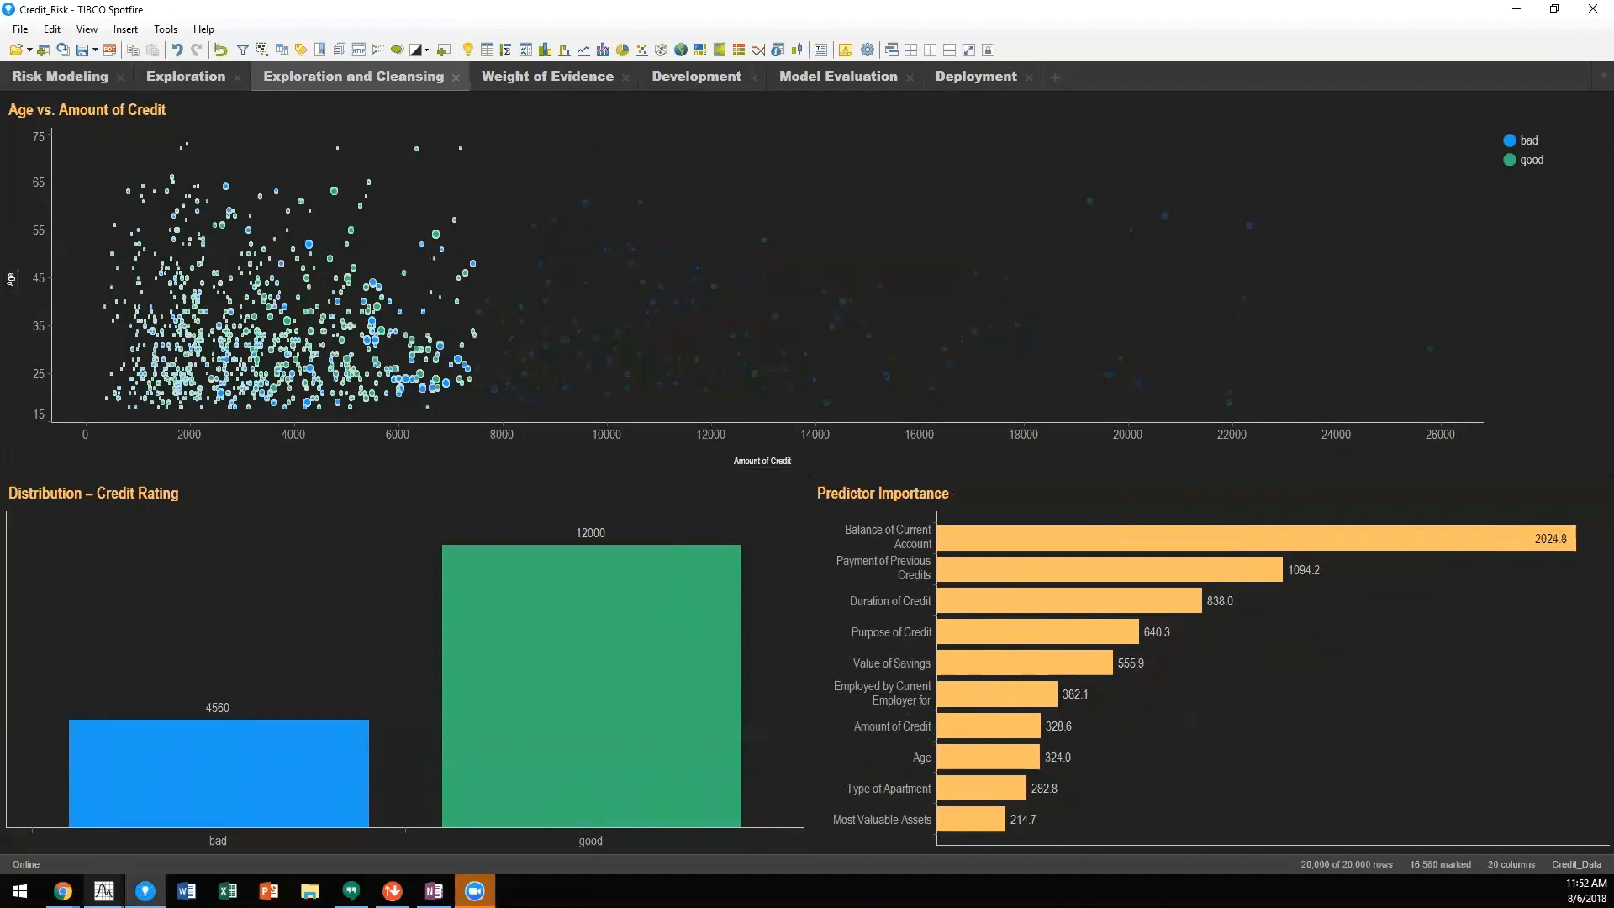
click(216, 831)
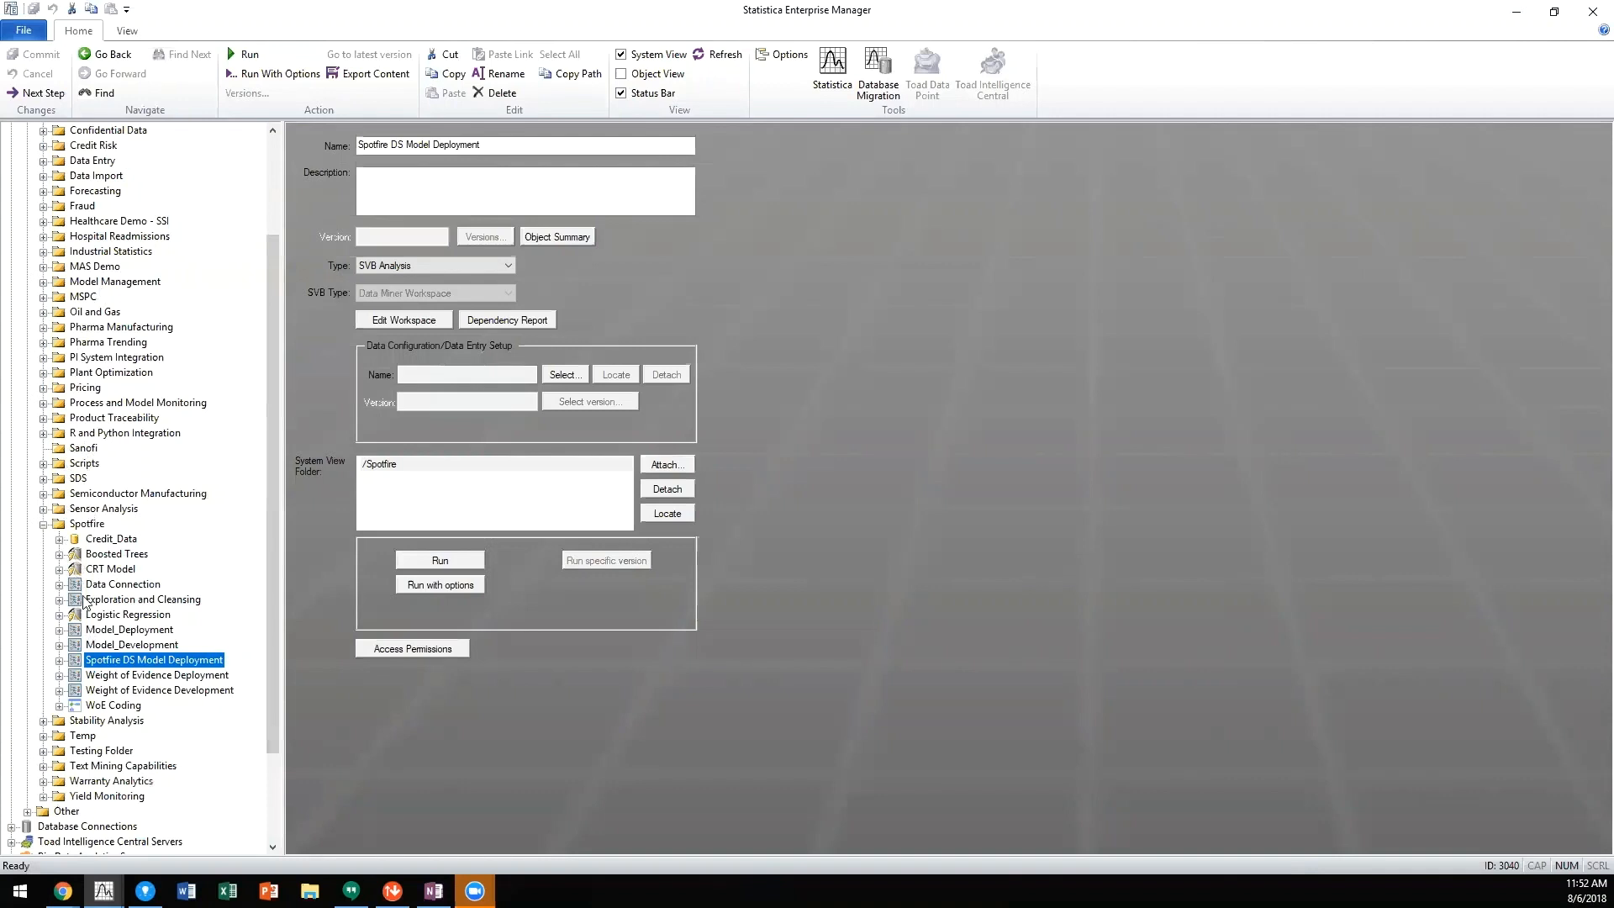
Open the Exploration and Cleansing analysis workspace for editing, dismissing the auto-save prompt
click(116, 600)
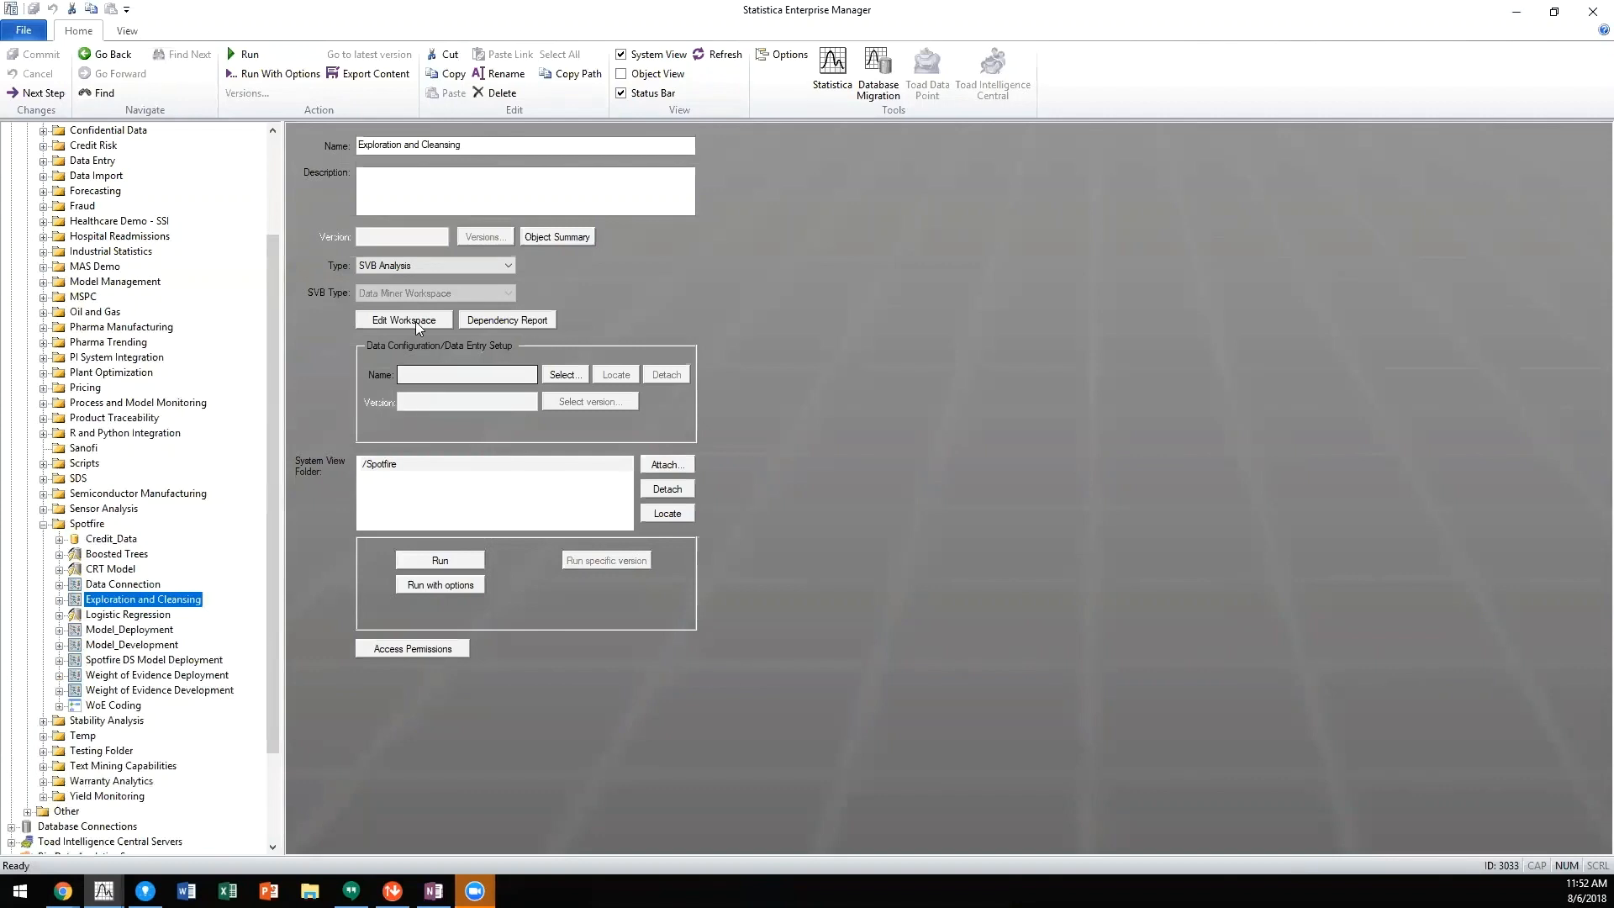
click(403, 320)
click(771, 466)
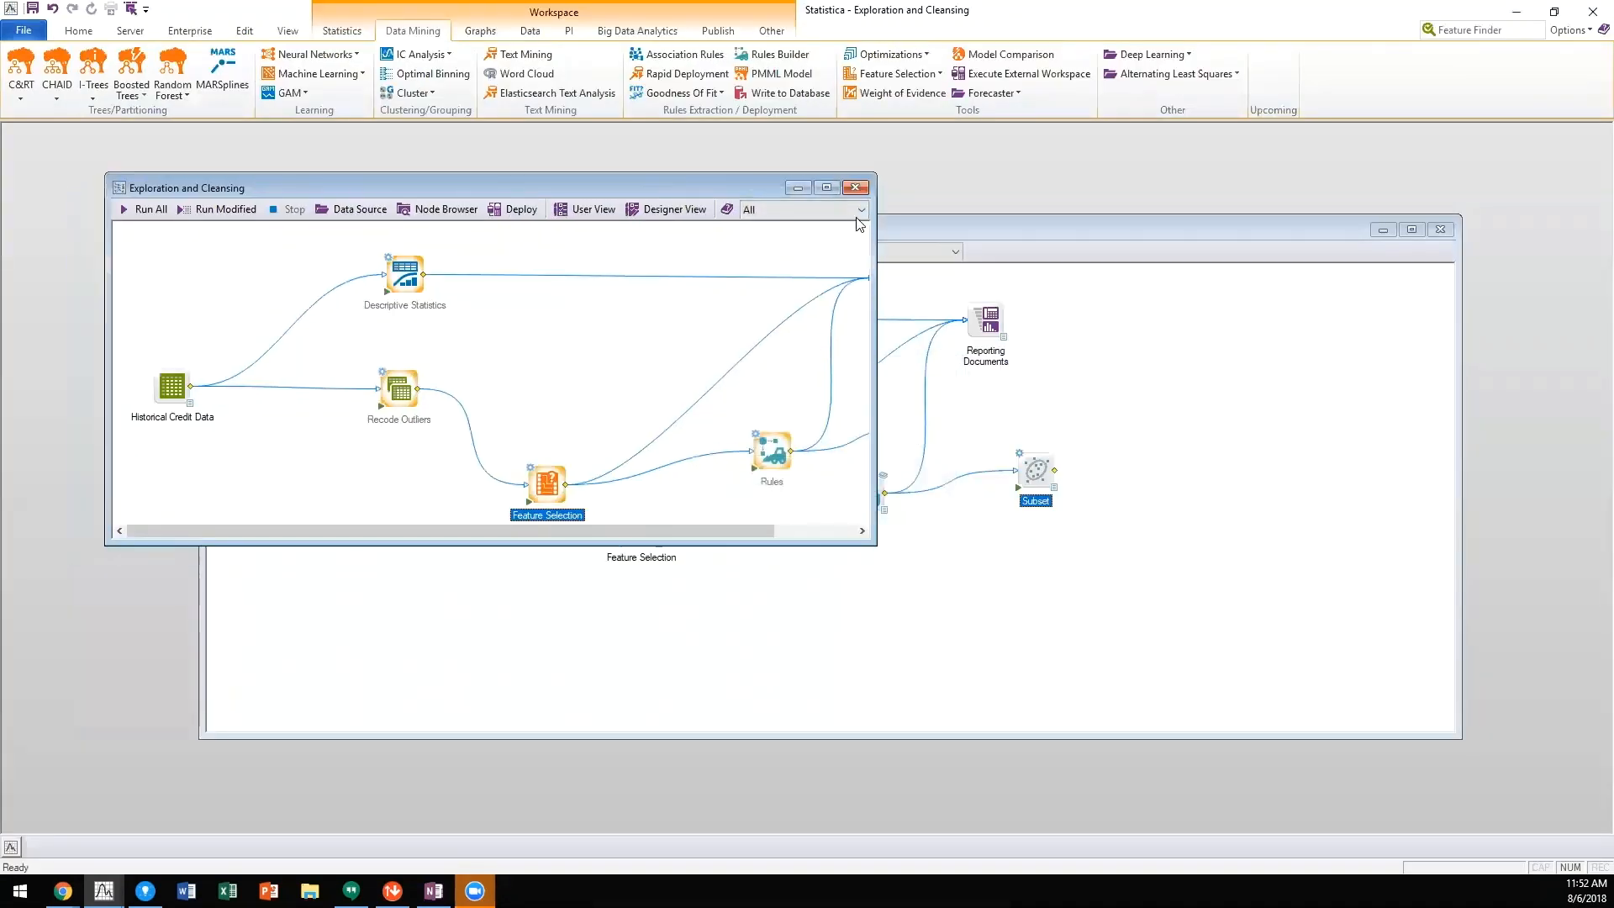
click(855, 188)
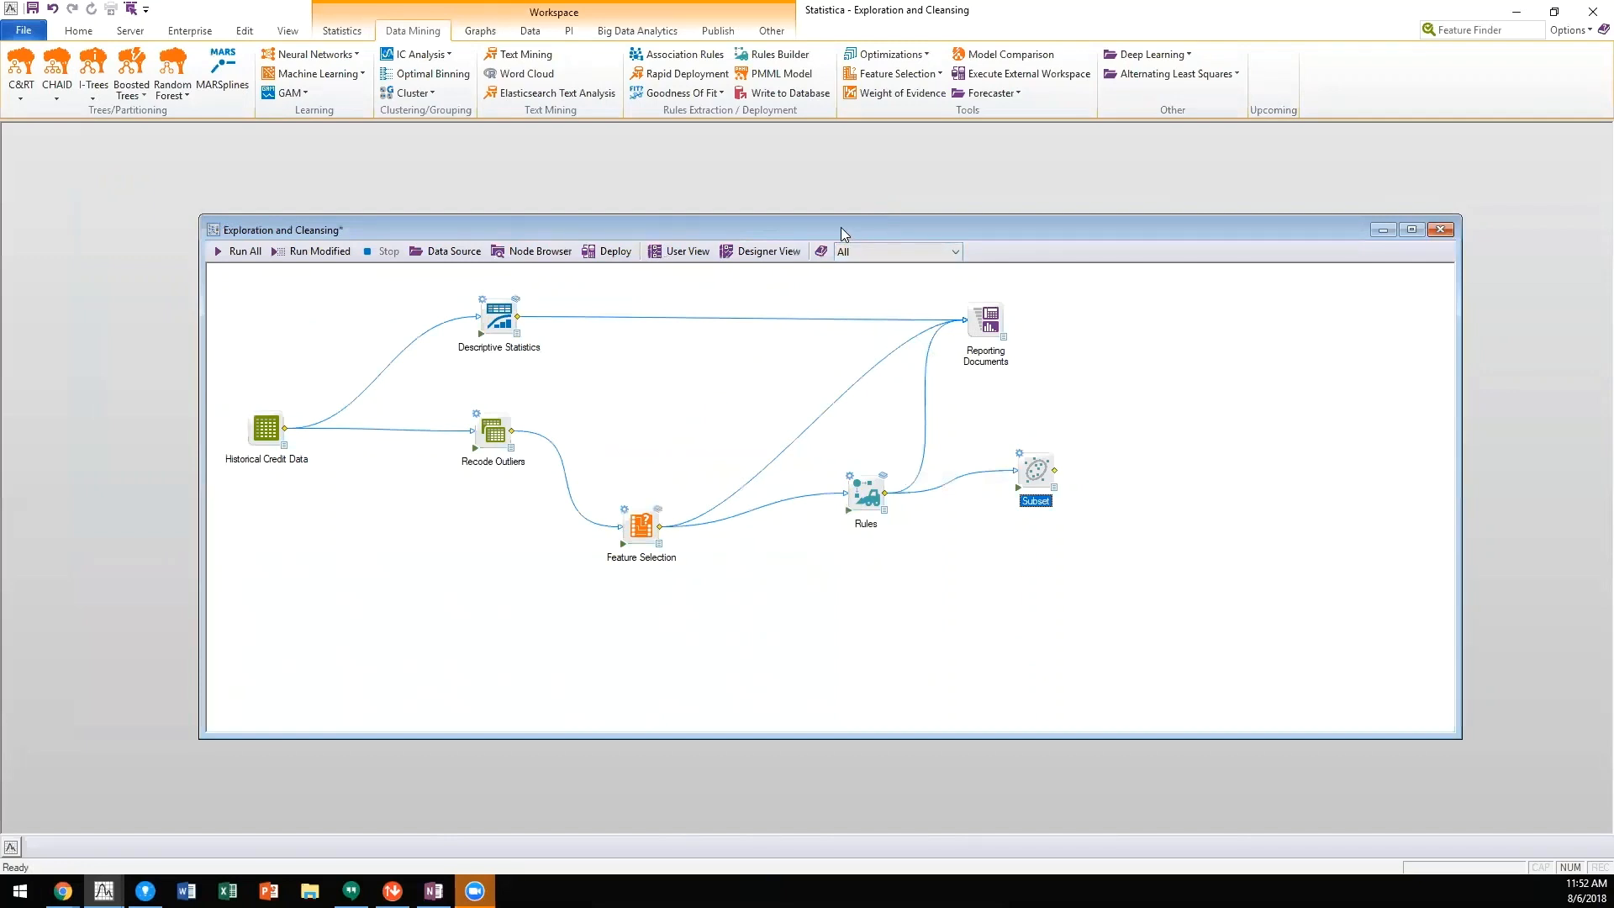
Step through Historical Credit Data, Descriptive Statistics, Recode Outliers and Feature Selection nodes and view best-predictor results
click(207, 413)
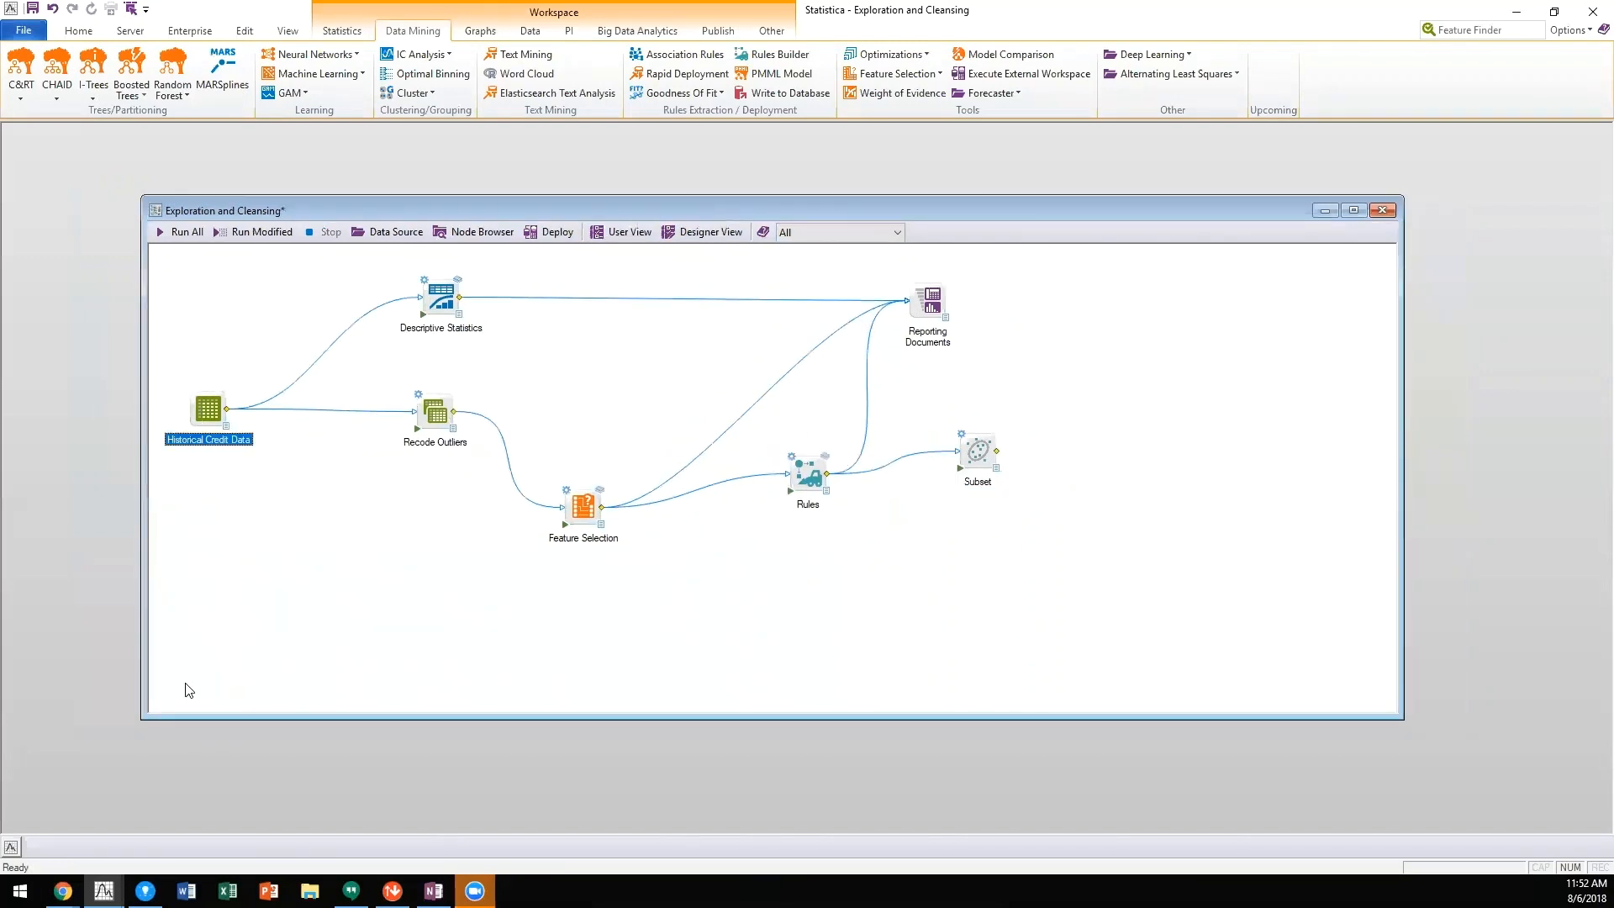
click(442, 295)
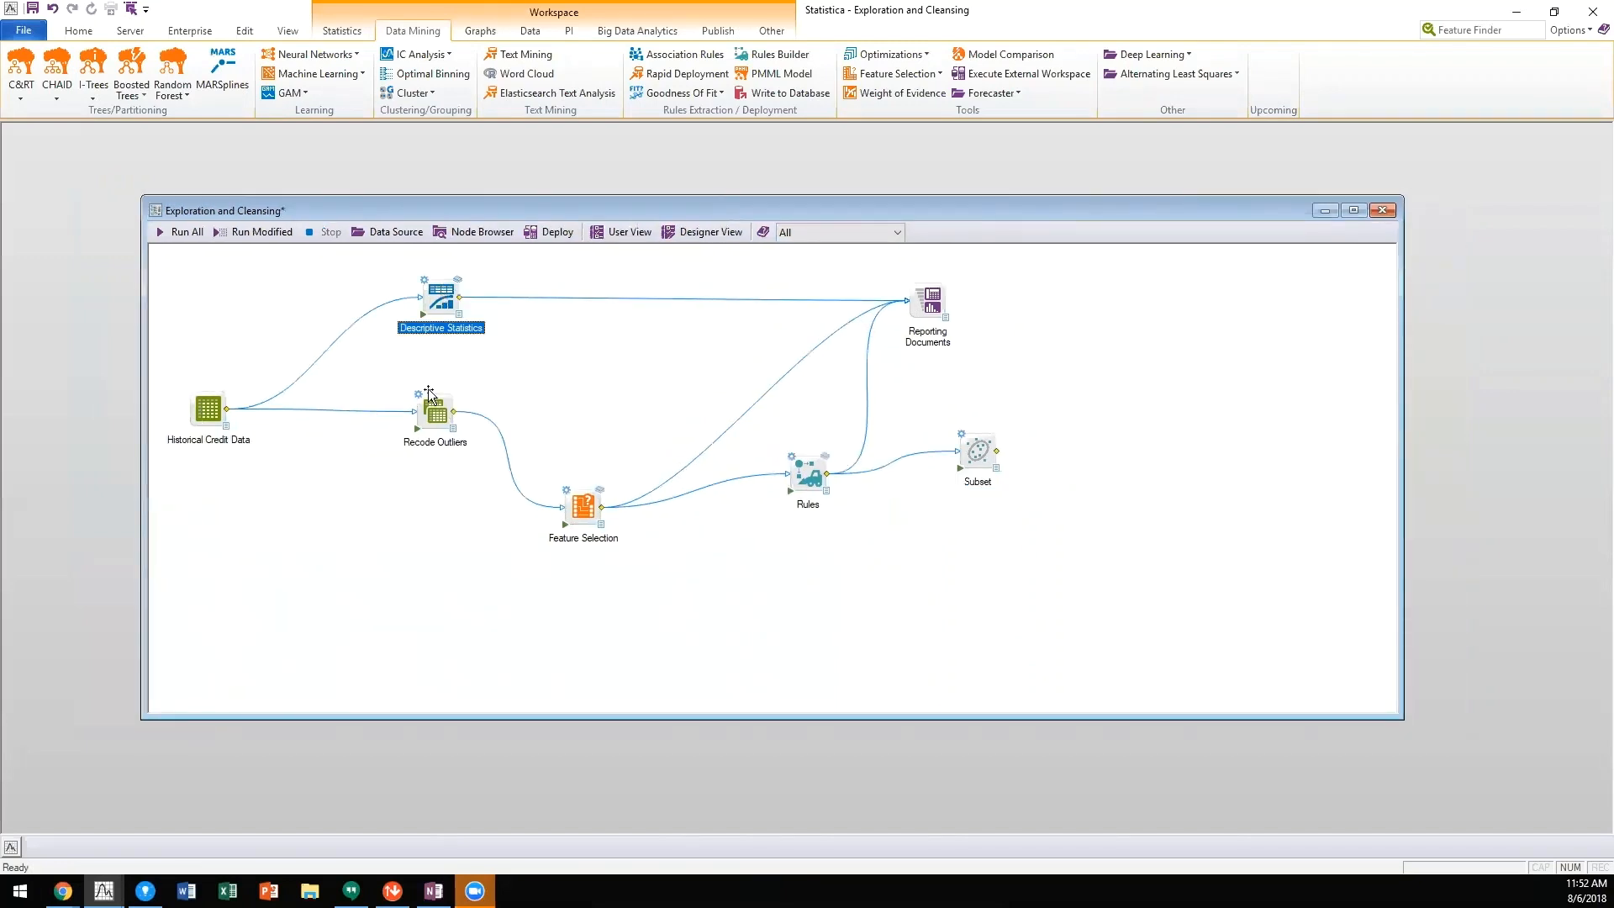
click(433, 413)
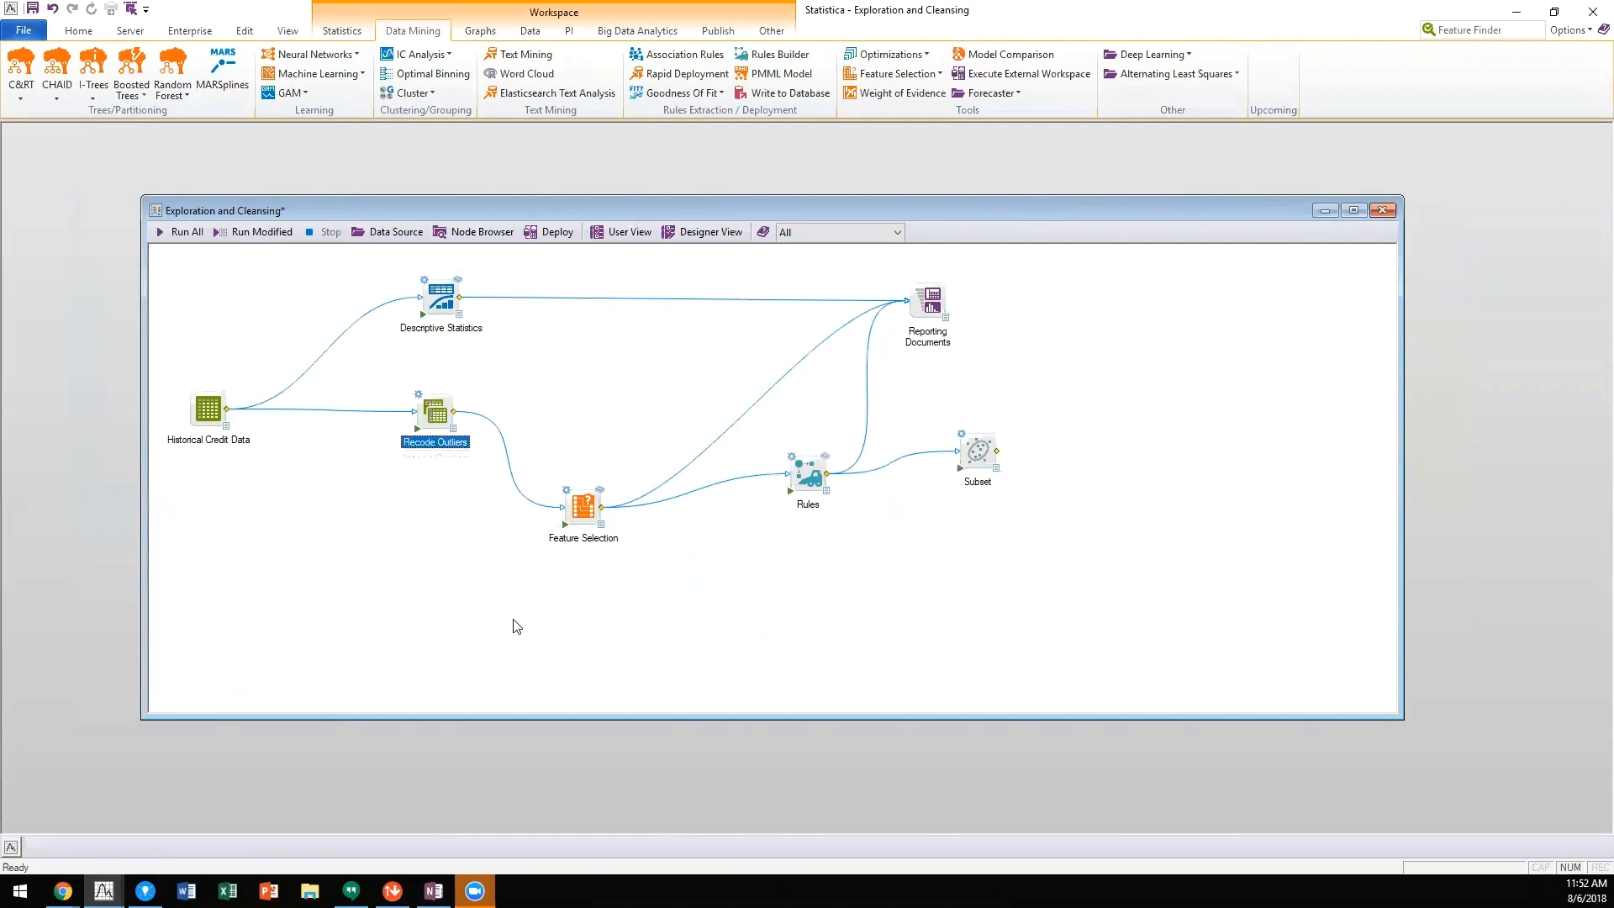
click(584, 510)
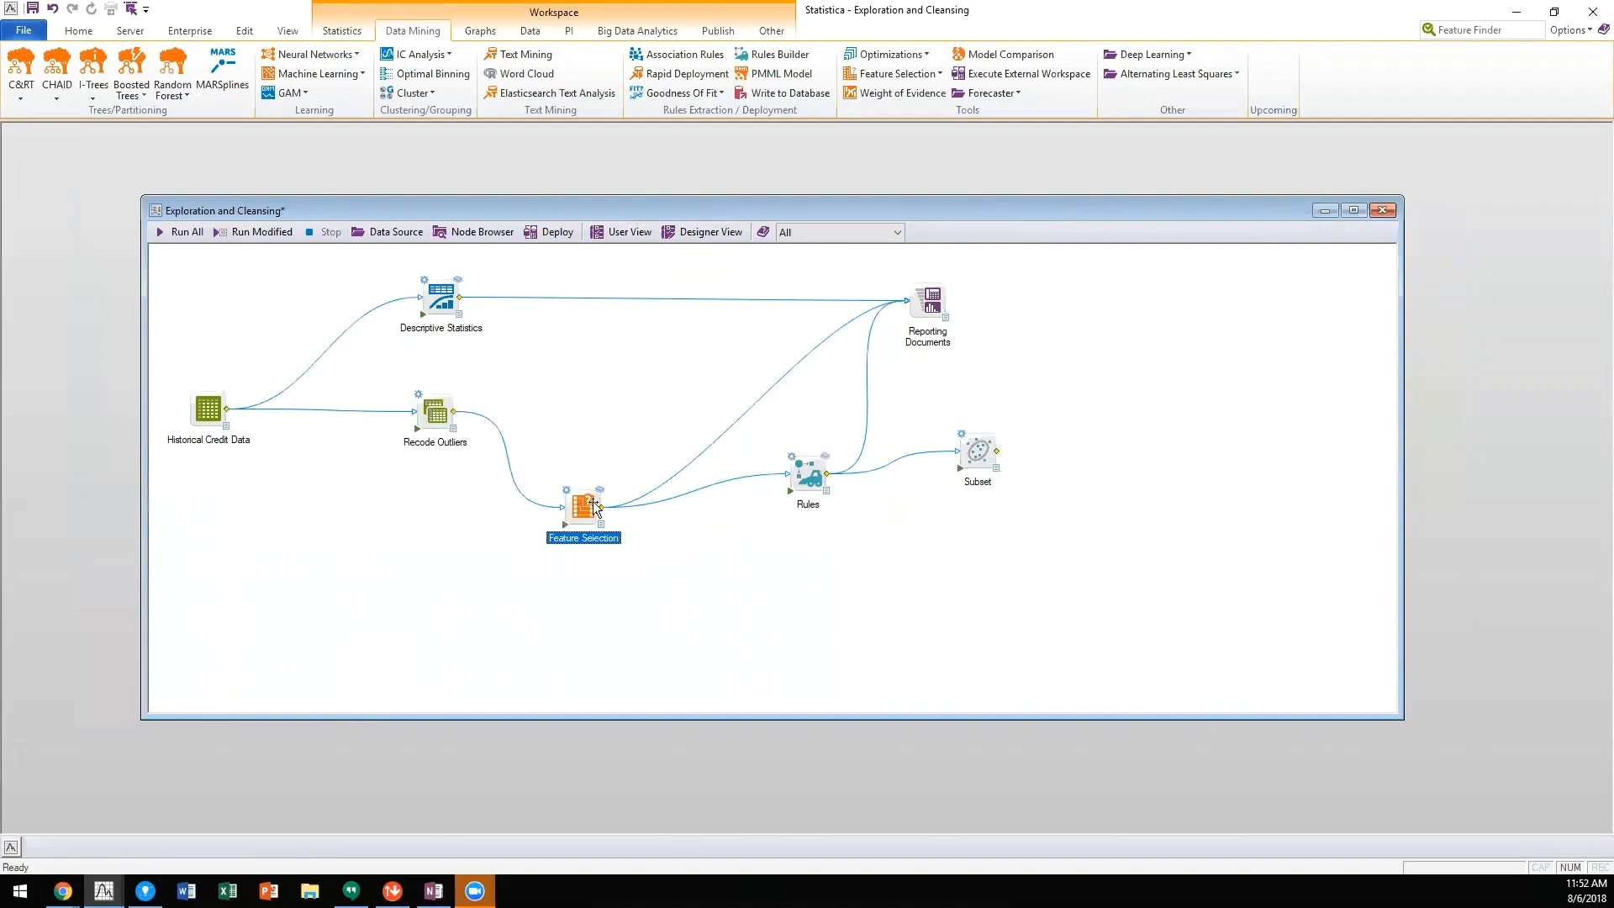
click(597, 489)
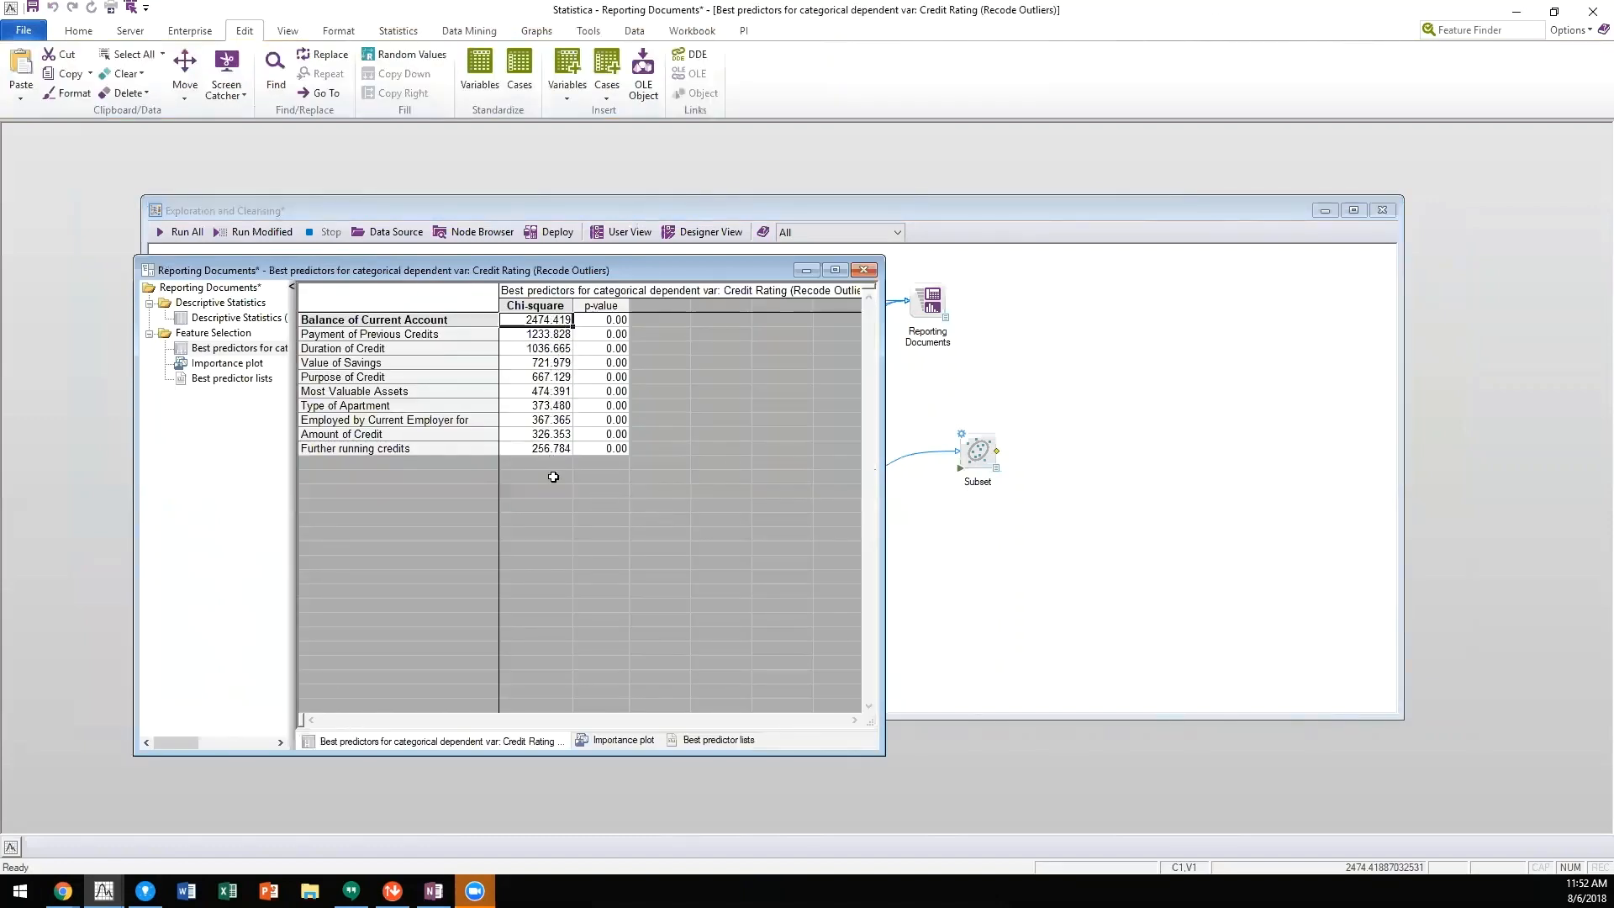
click(865, 269)
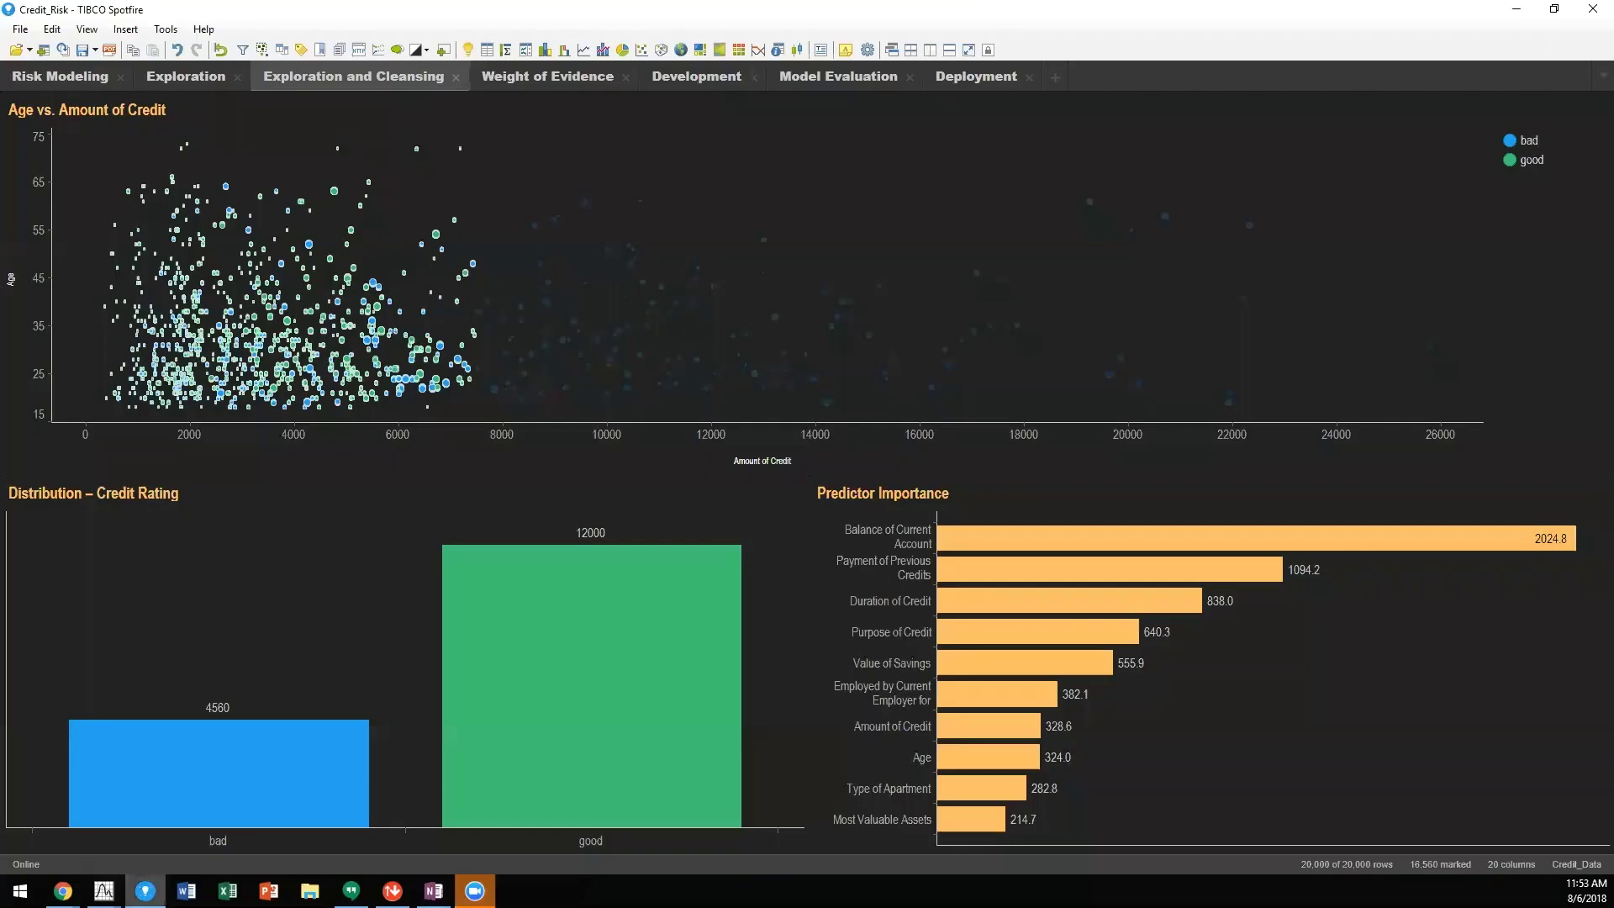
click(146, 892)
click(164, 28)
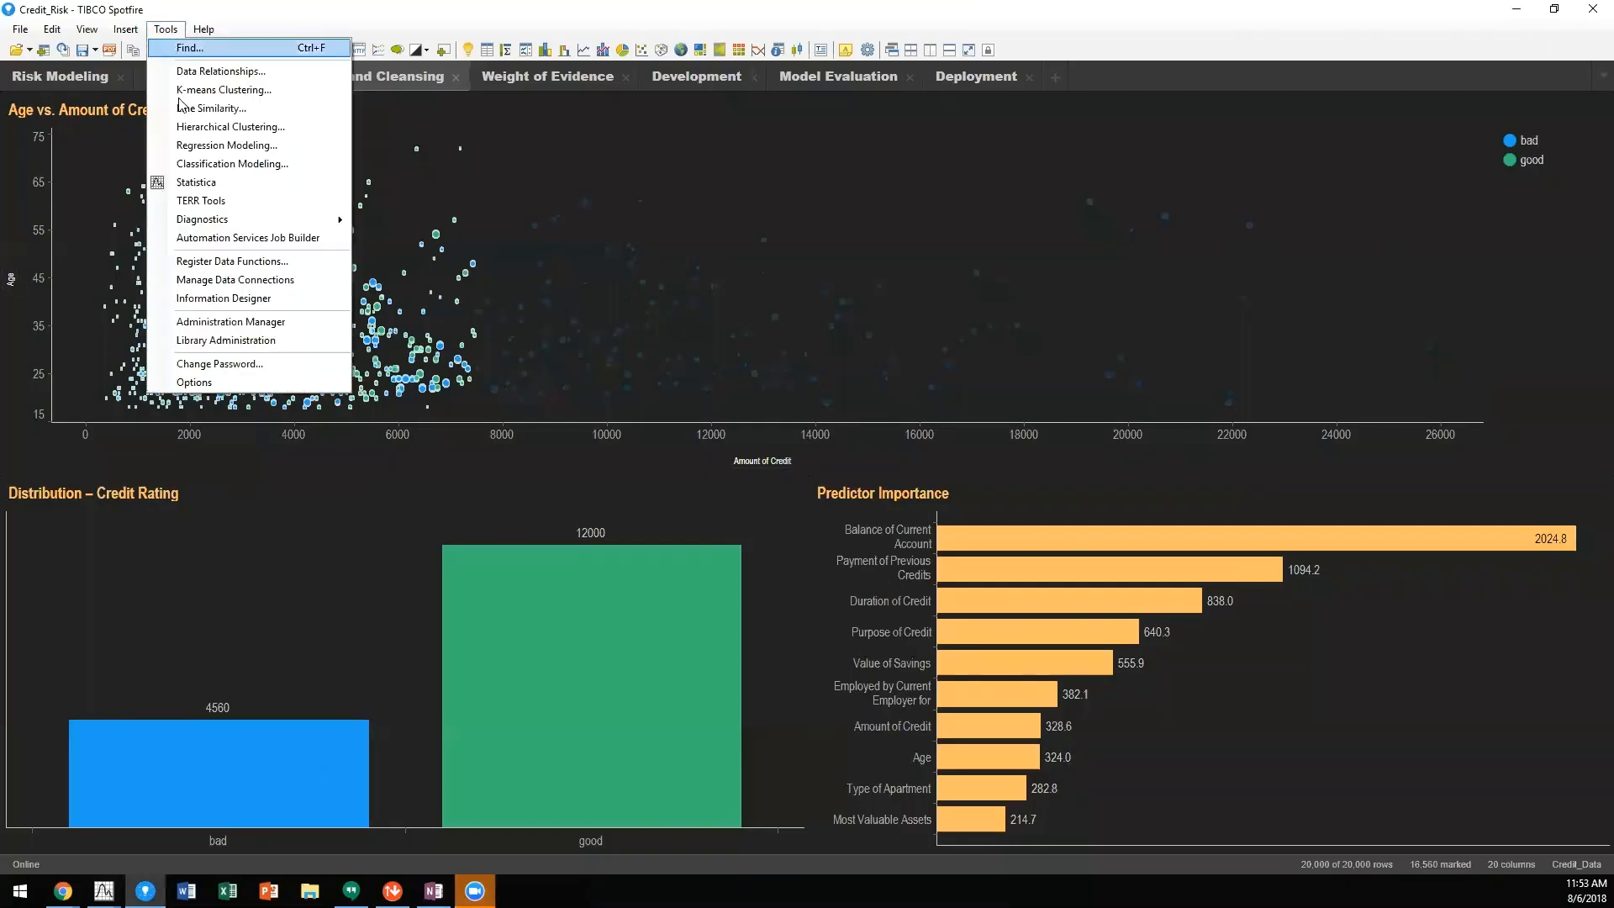
click(200, 184)
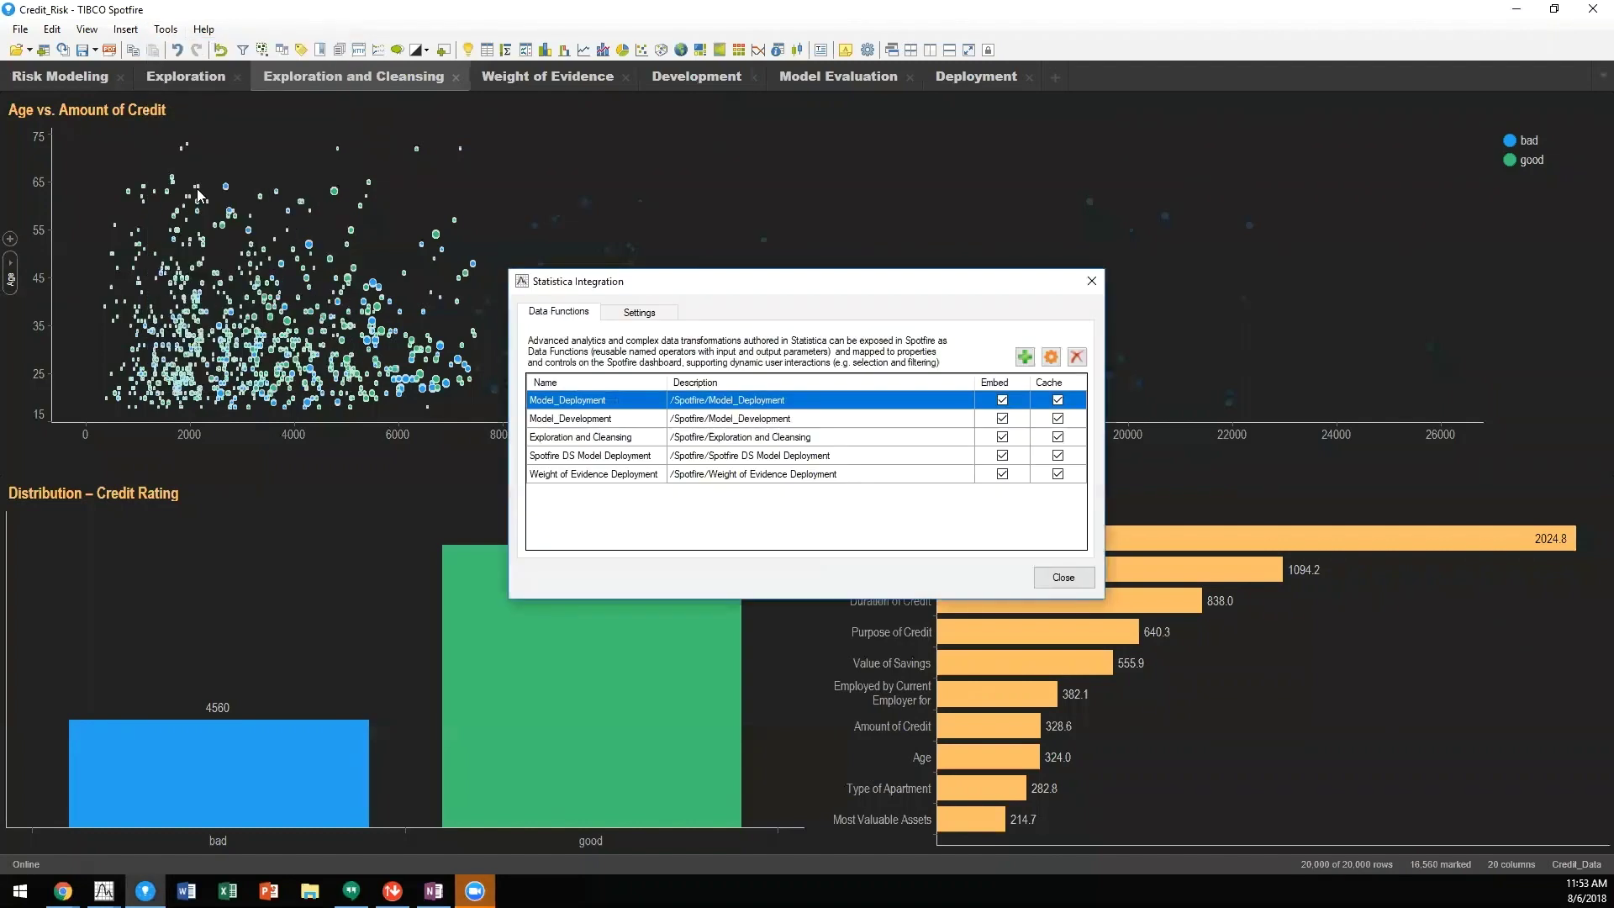
click(567, 438)
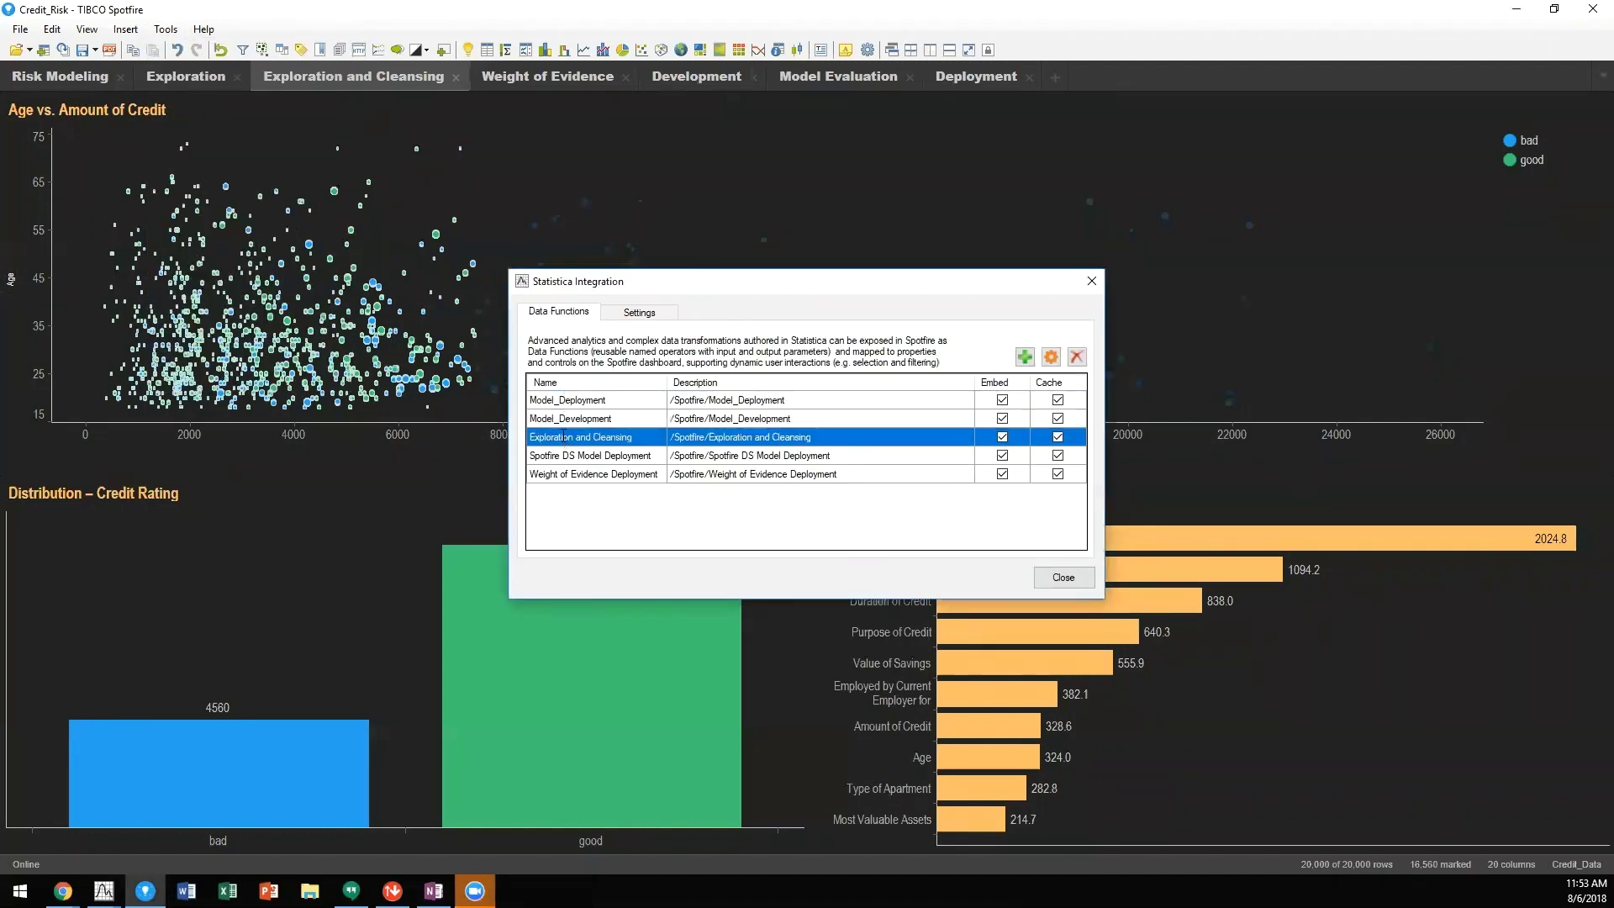
click(1051, 358)
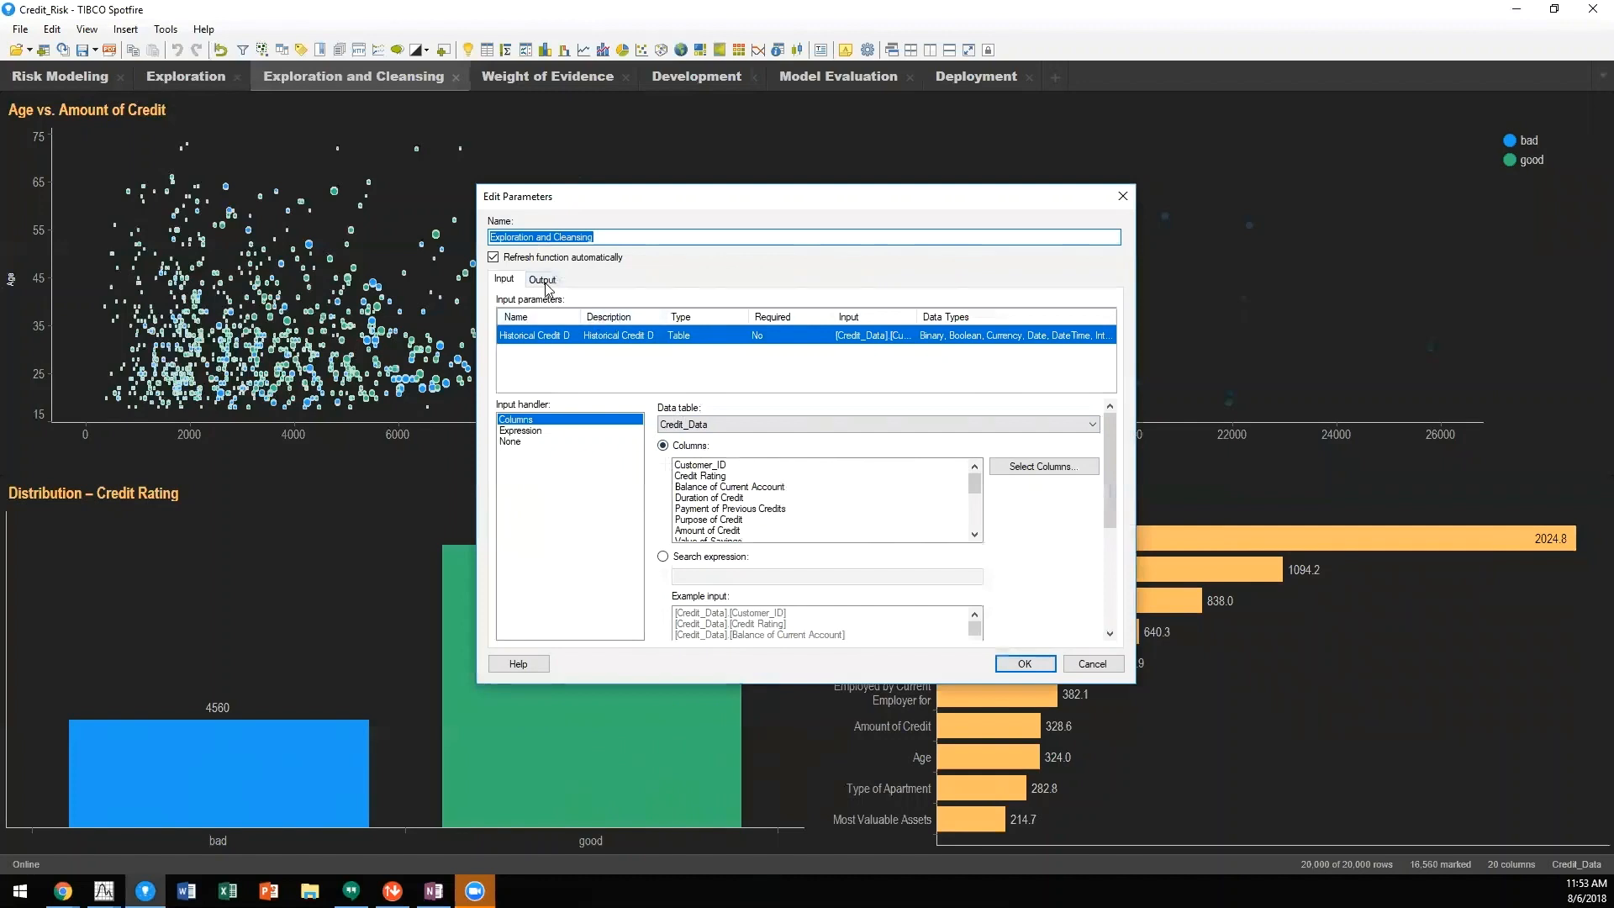
click(543, 279)
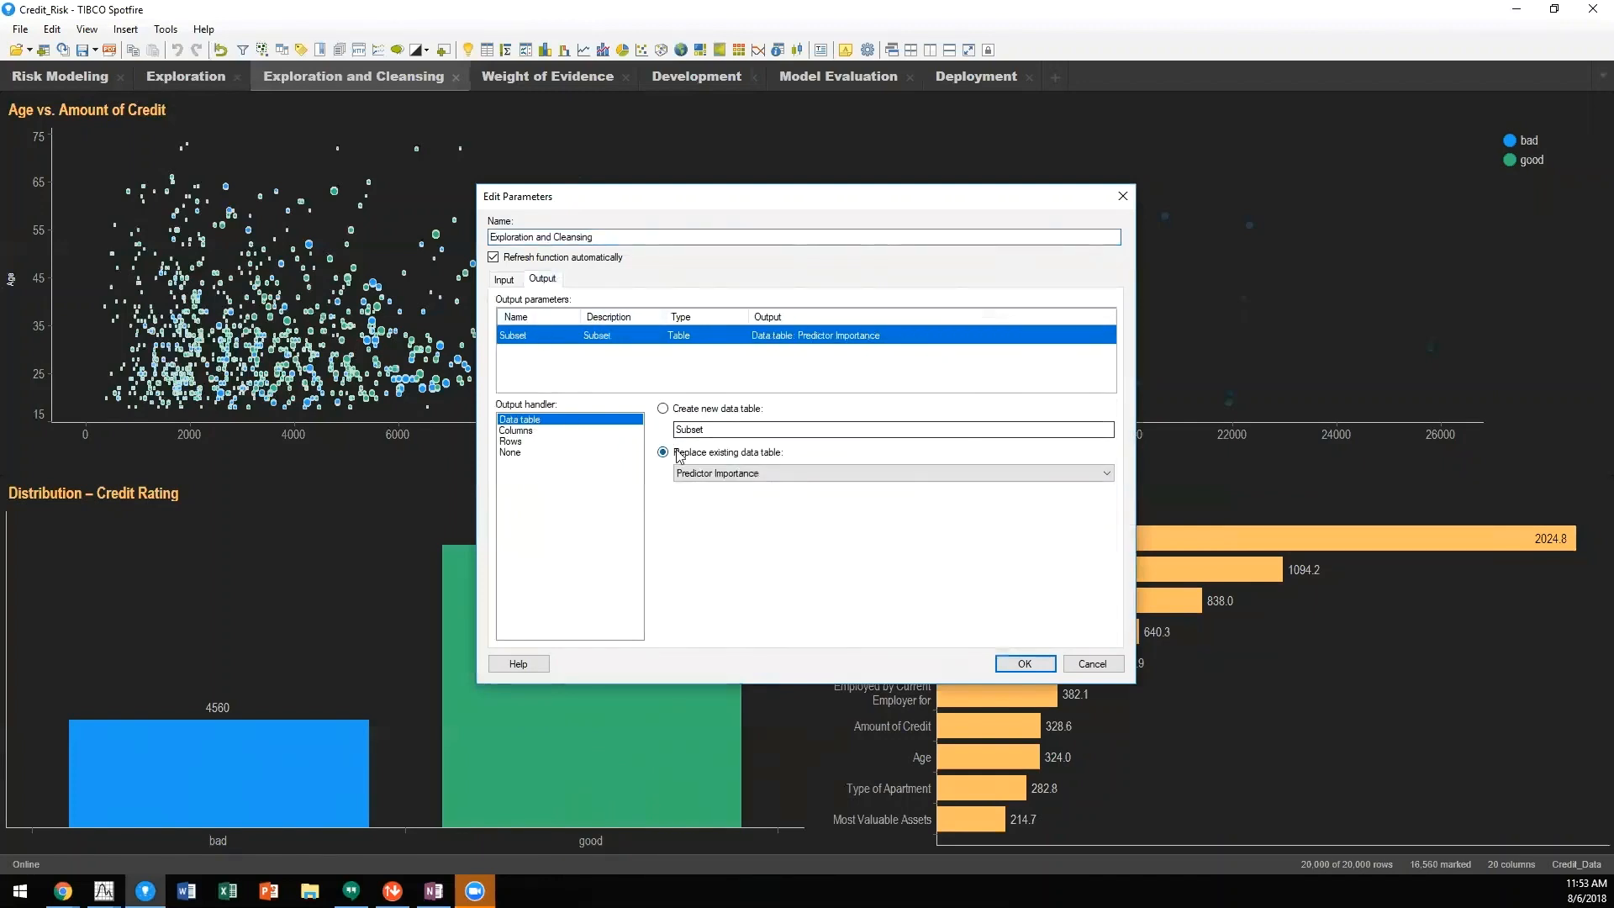
click(1092, 664)
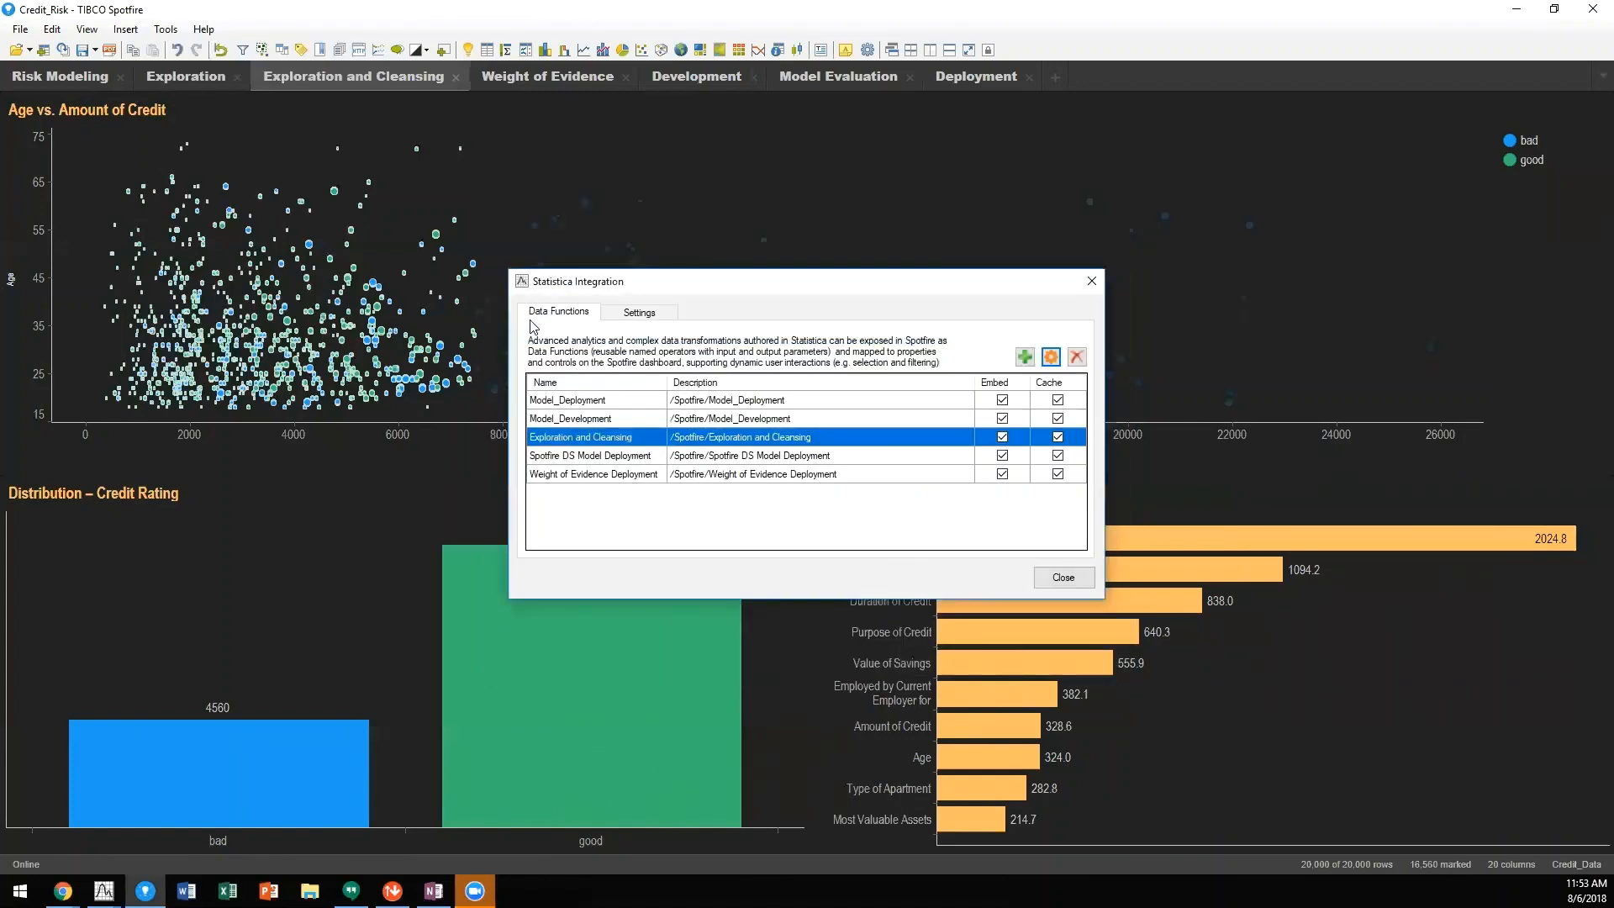
click(1063, 576)
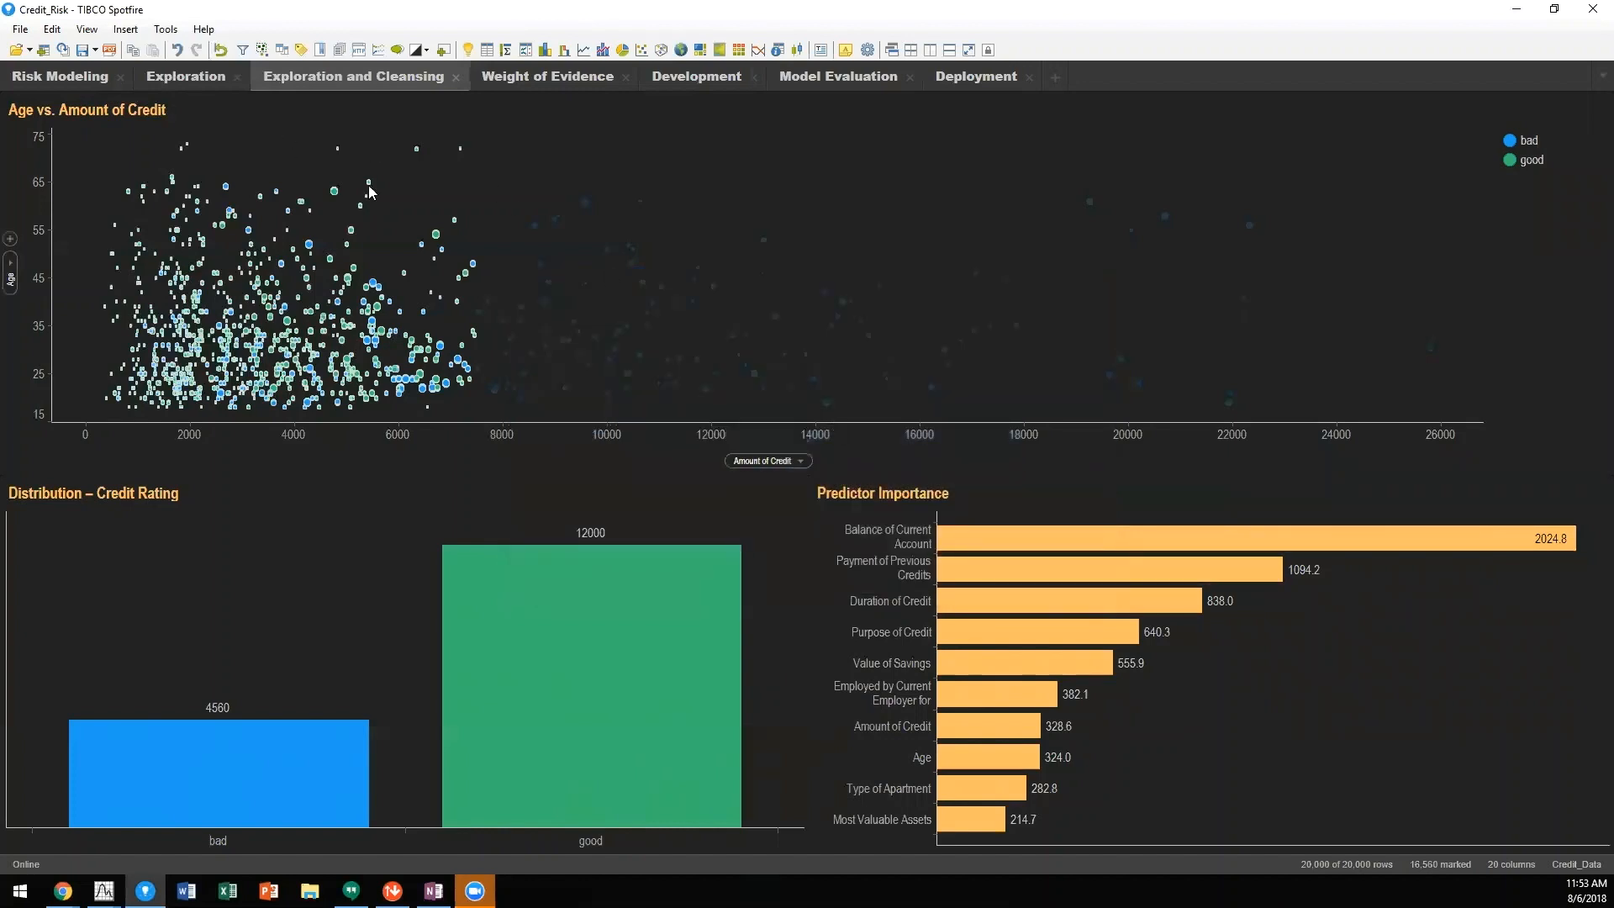
Mark credit amounts of about 4,800–13,000, clear the marking, then show the Weight of Evidence page
drag(328, 132, 772, 394)
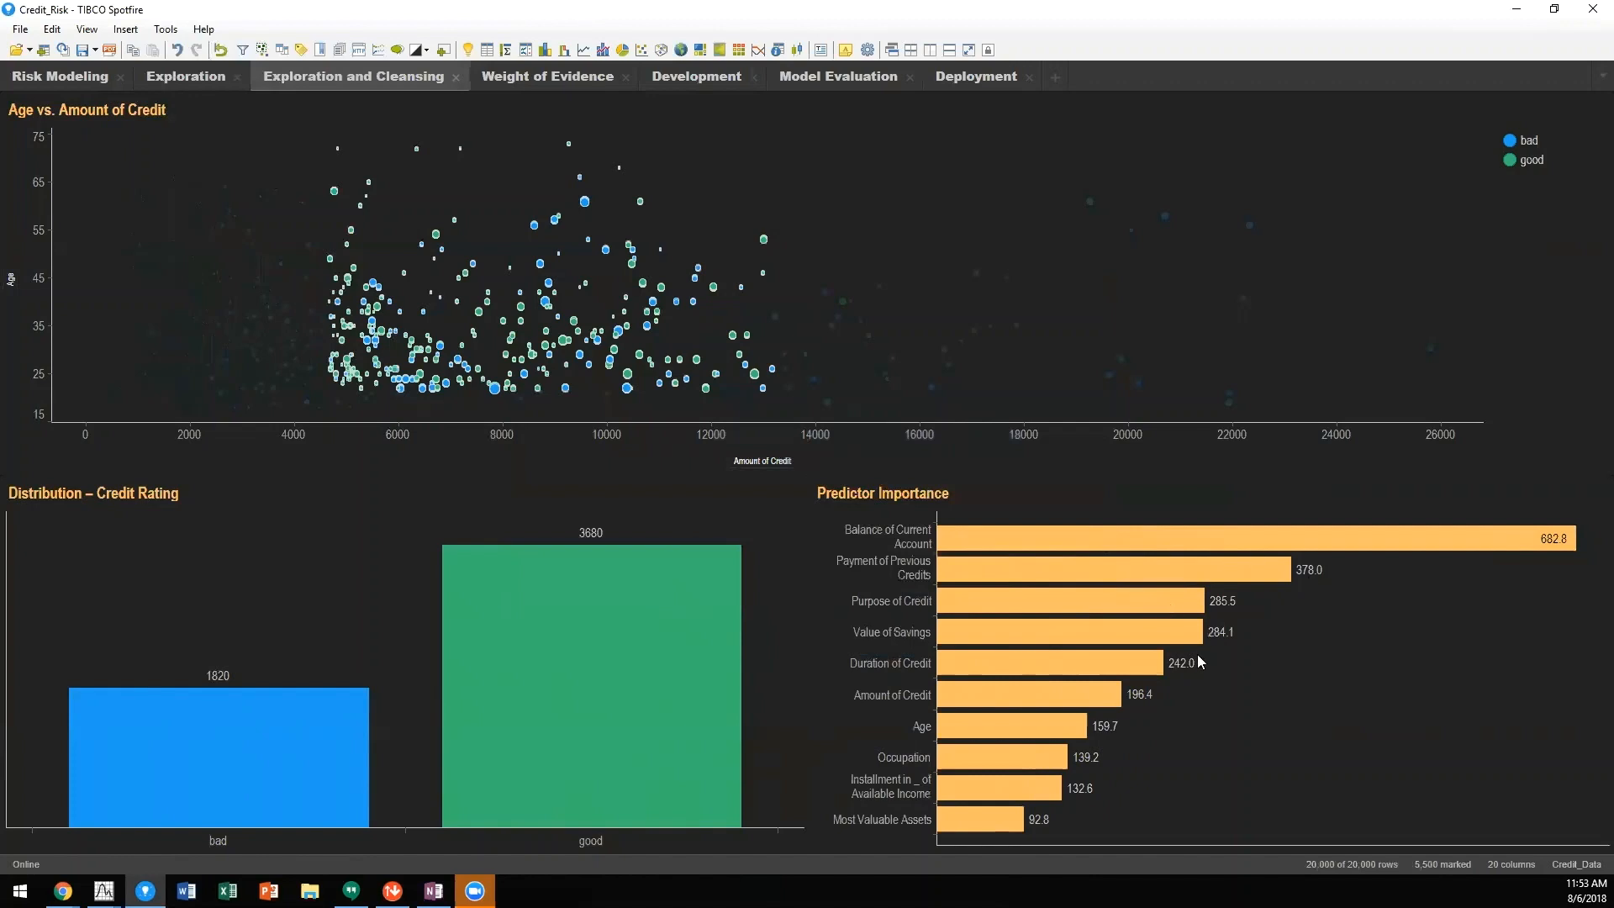
click(968, 160)
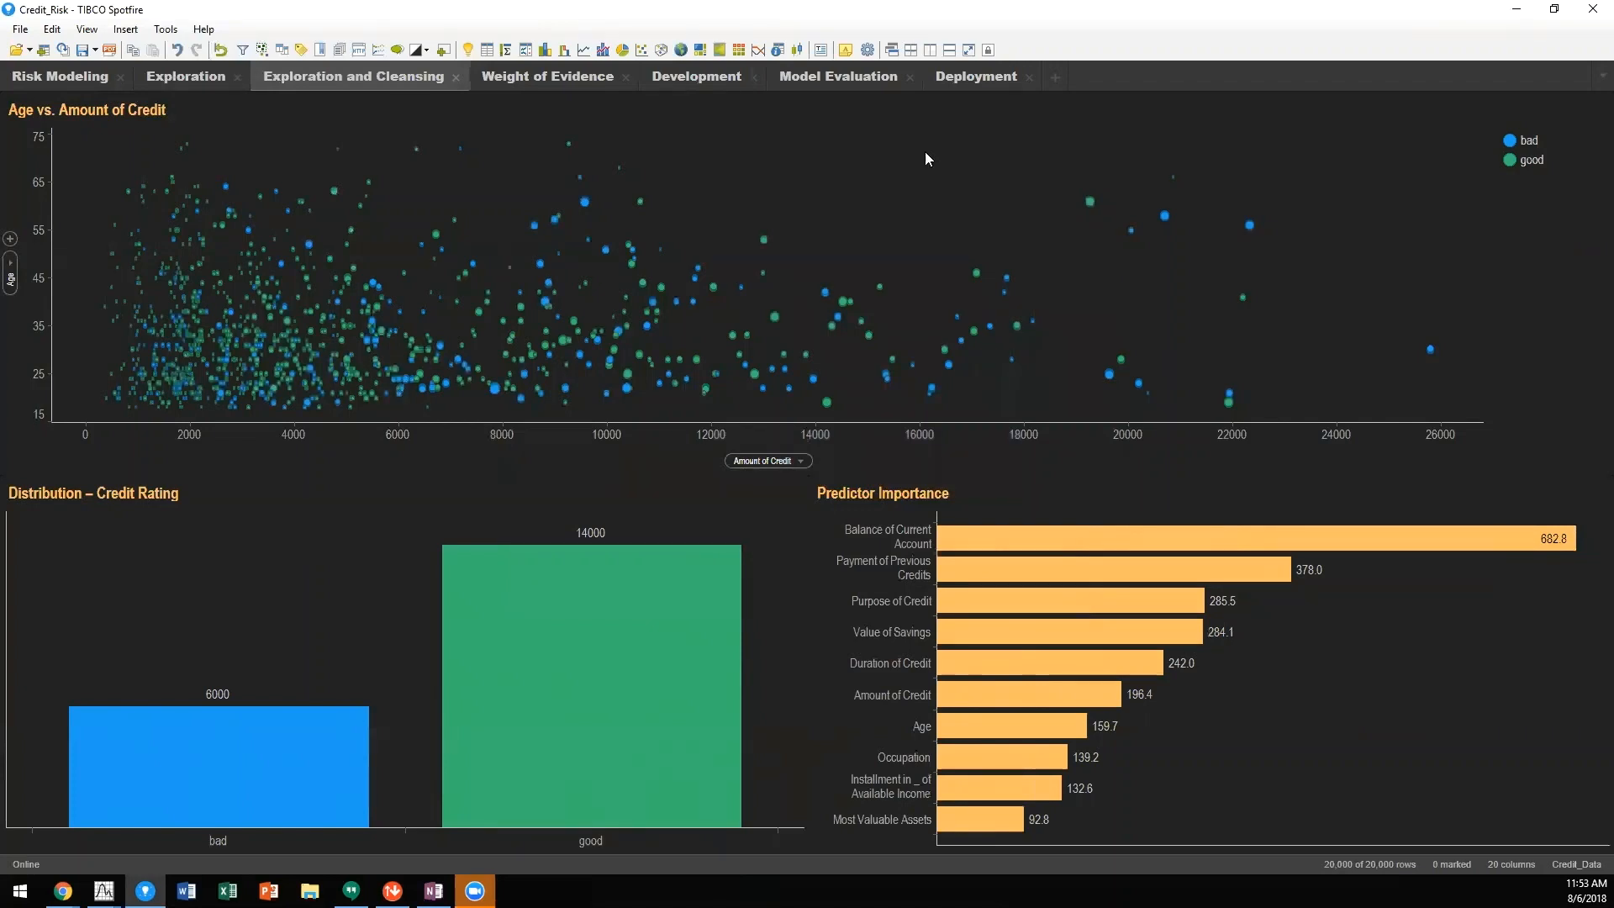
click(558, 78)
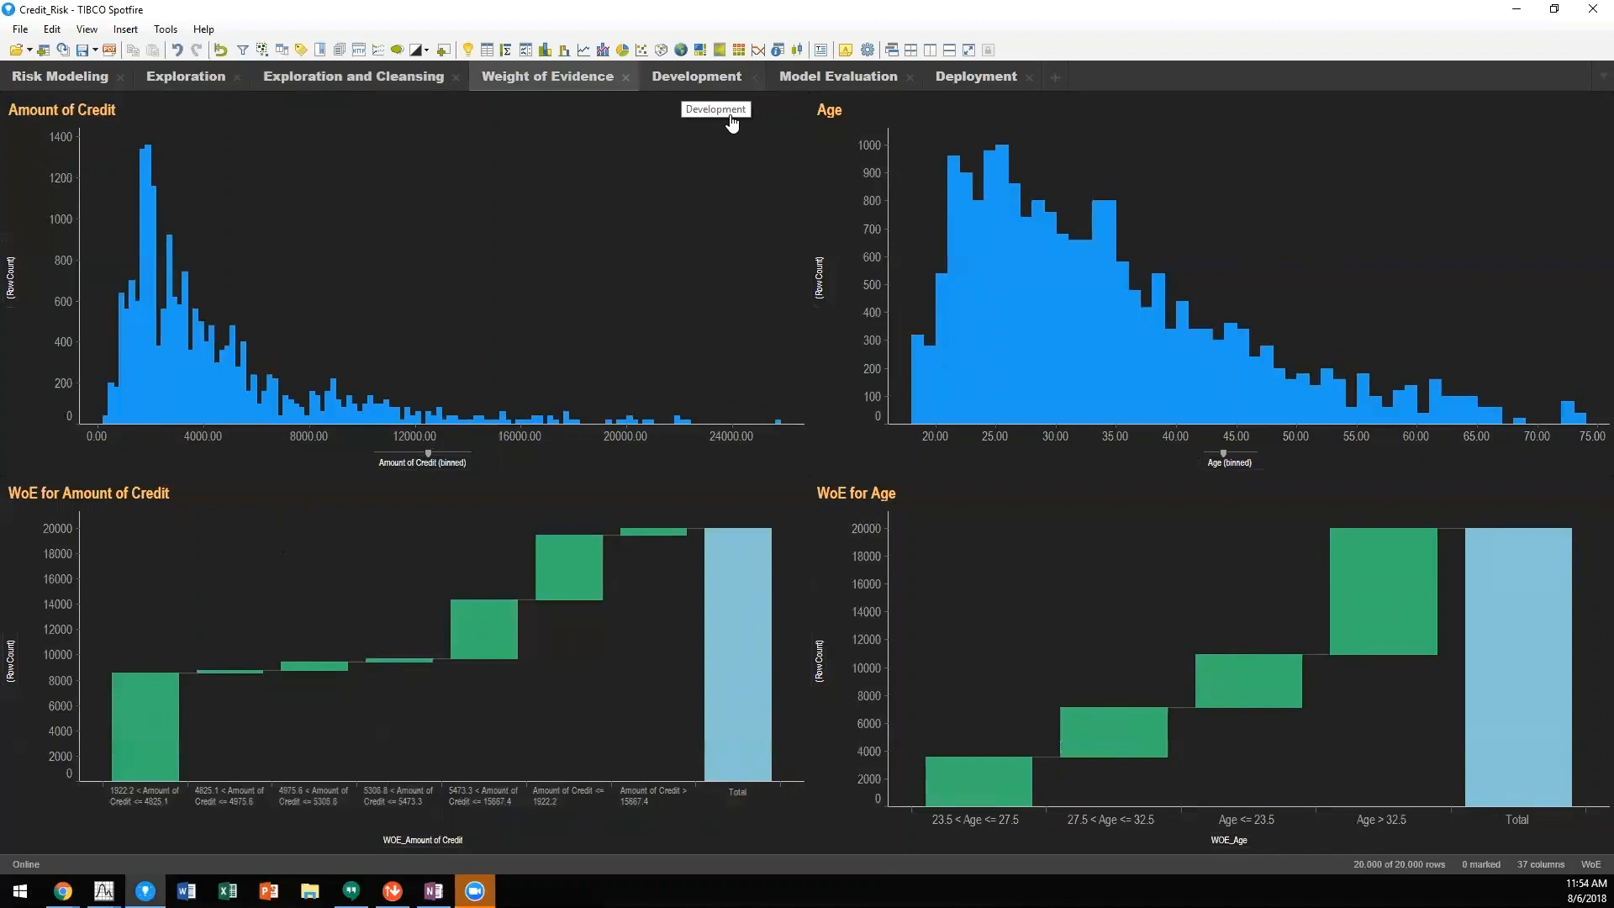
Close the Exploration and Cleansing workspace via the save prompt and return to Statistica Enterprise Manager
mouse_move(104, 892)
click(107, 844)
click(1383, 211)
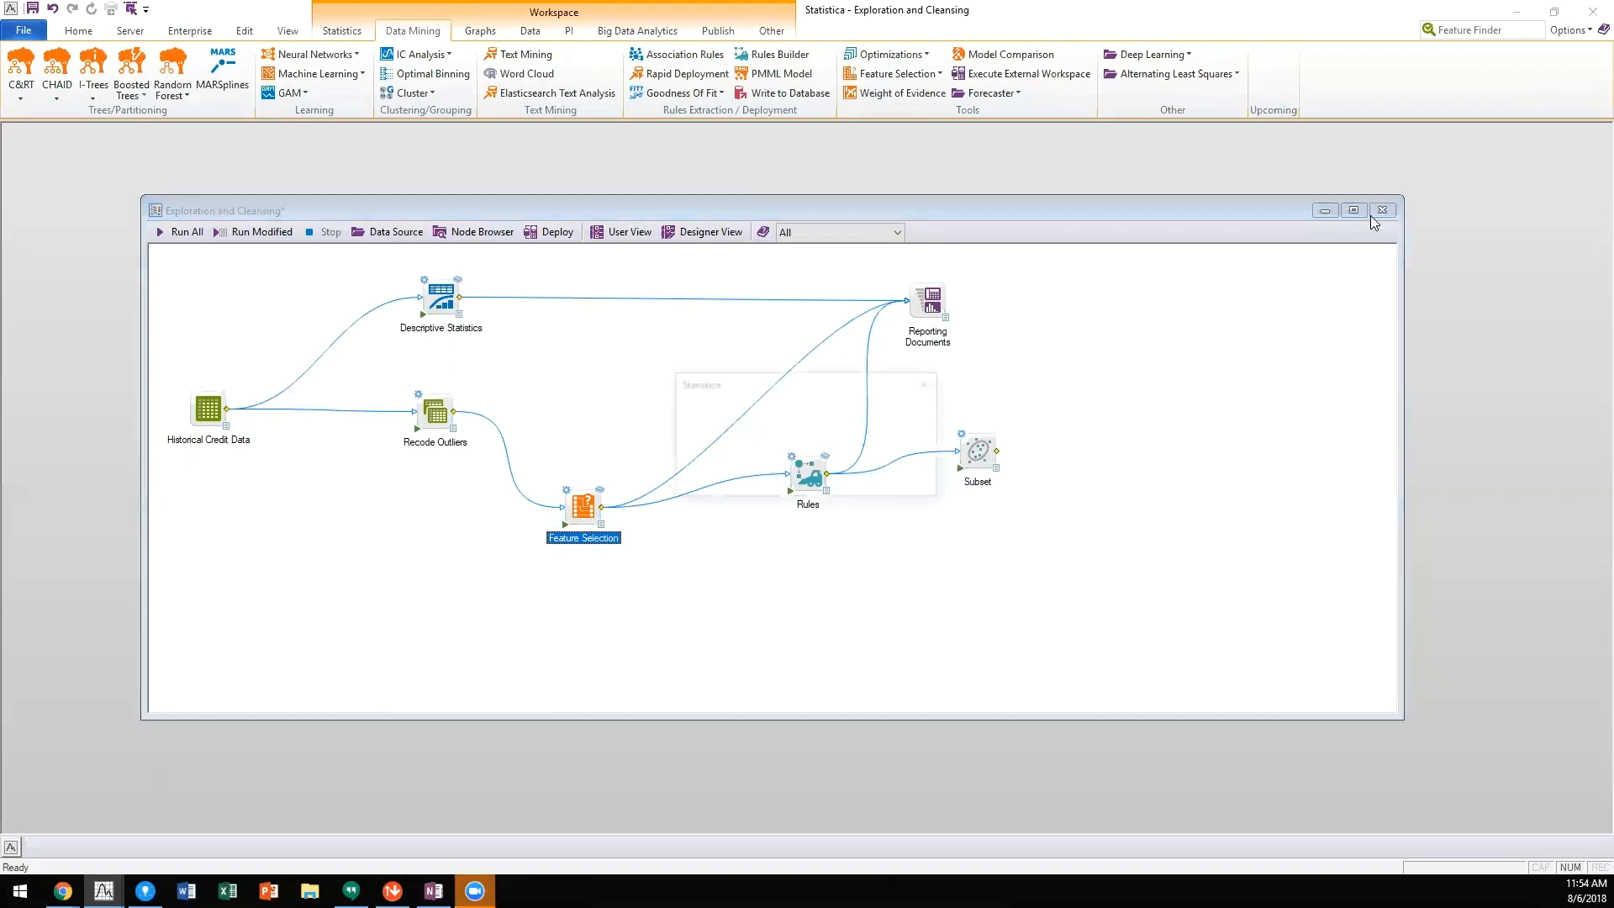
click(841, 477)
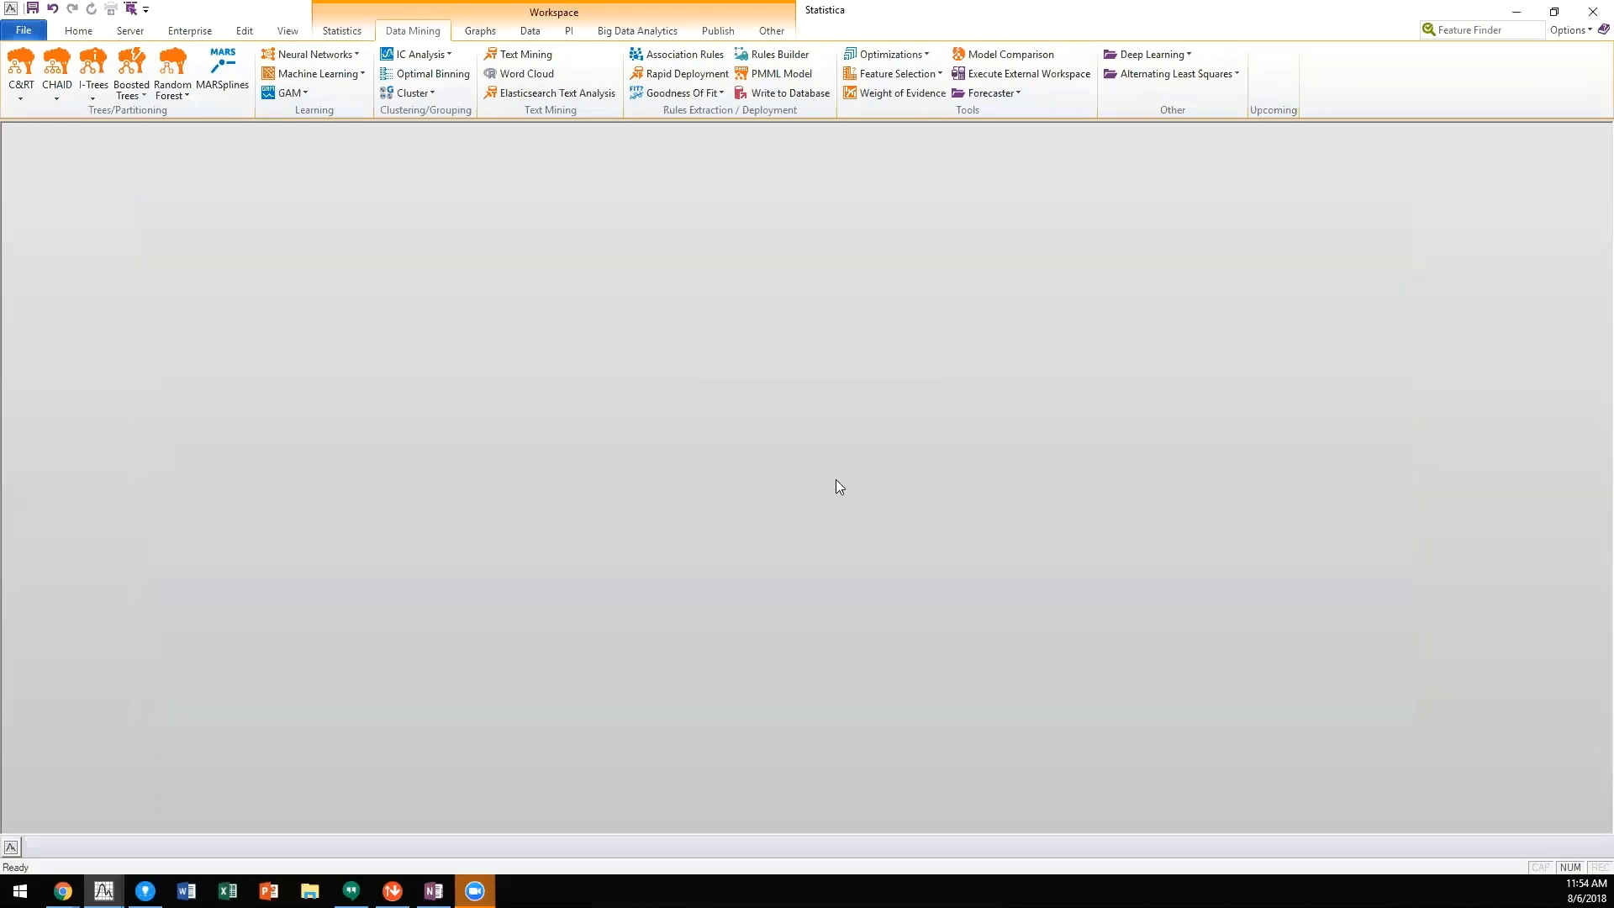
click(105, 891)
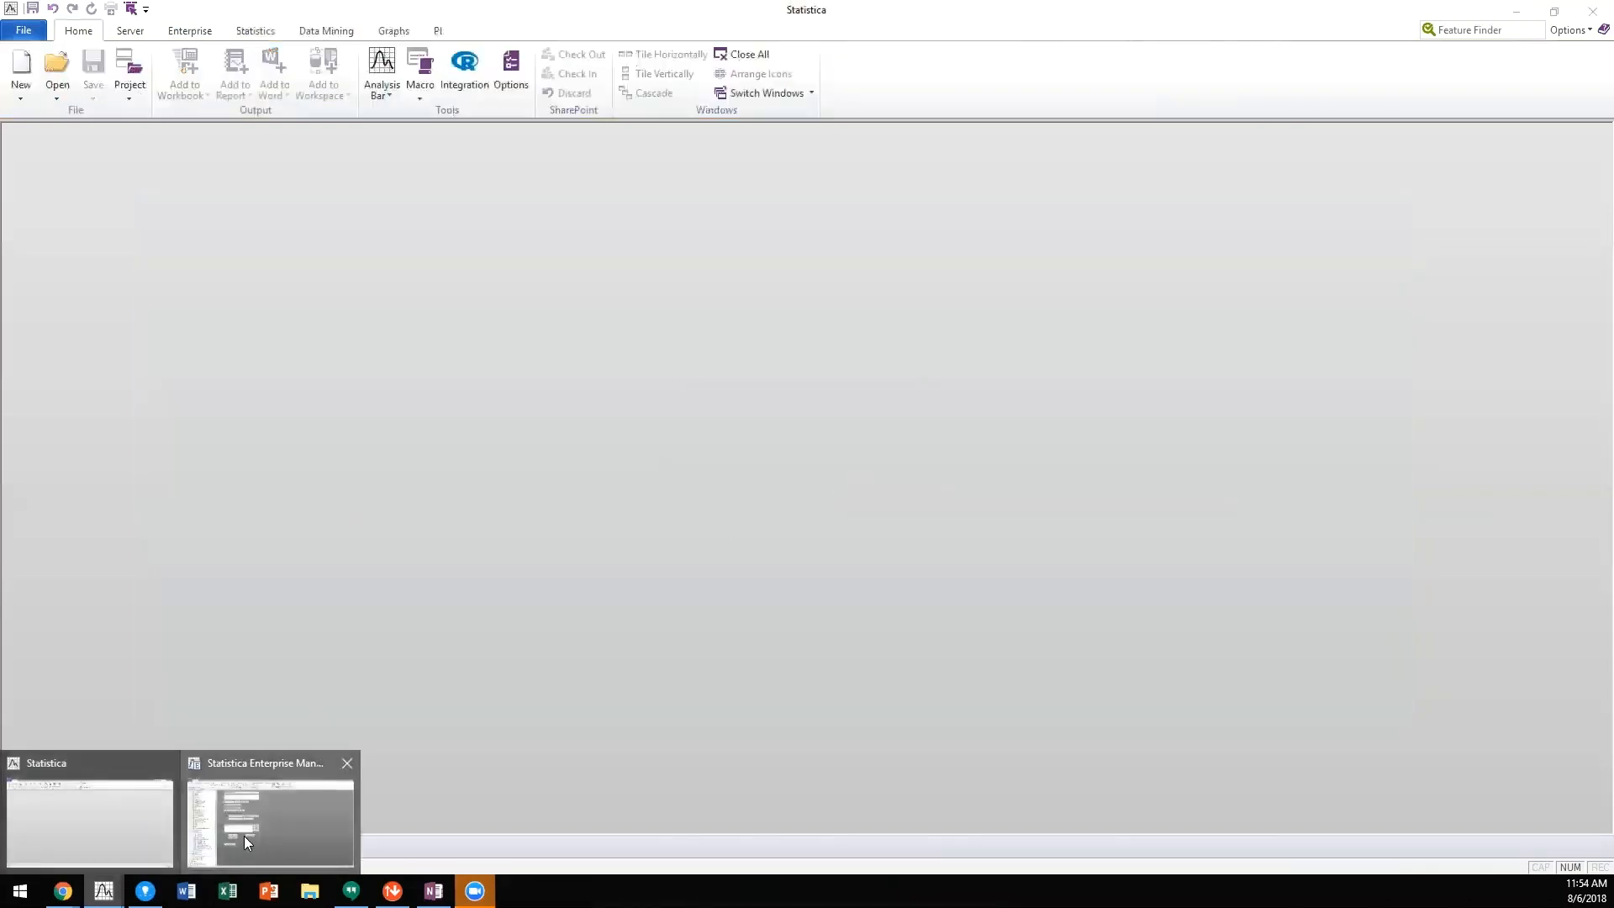
click(243, 835)
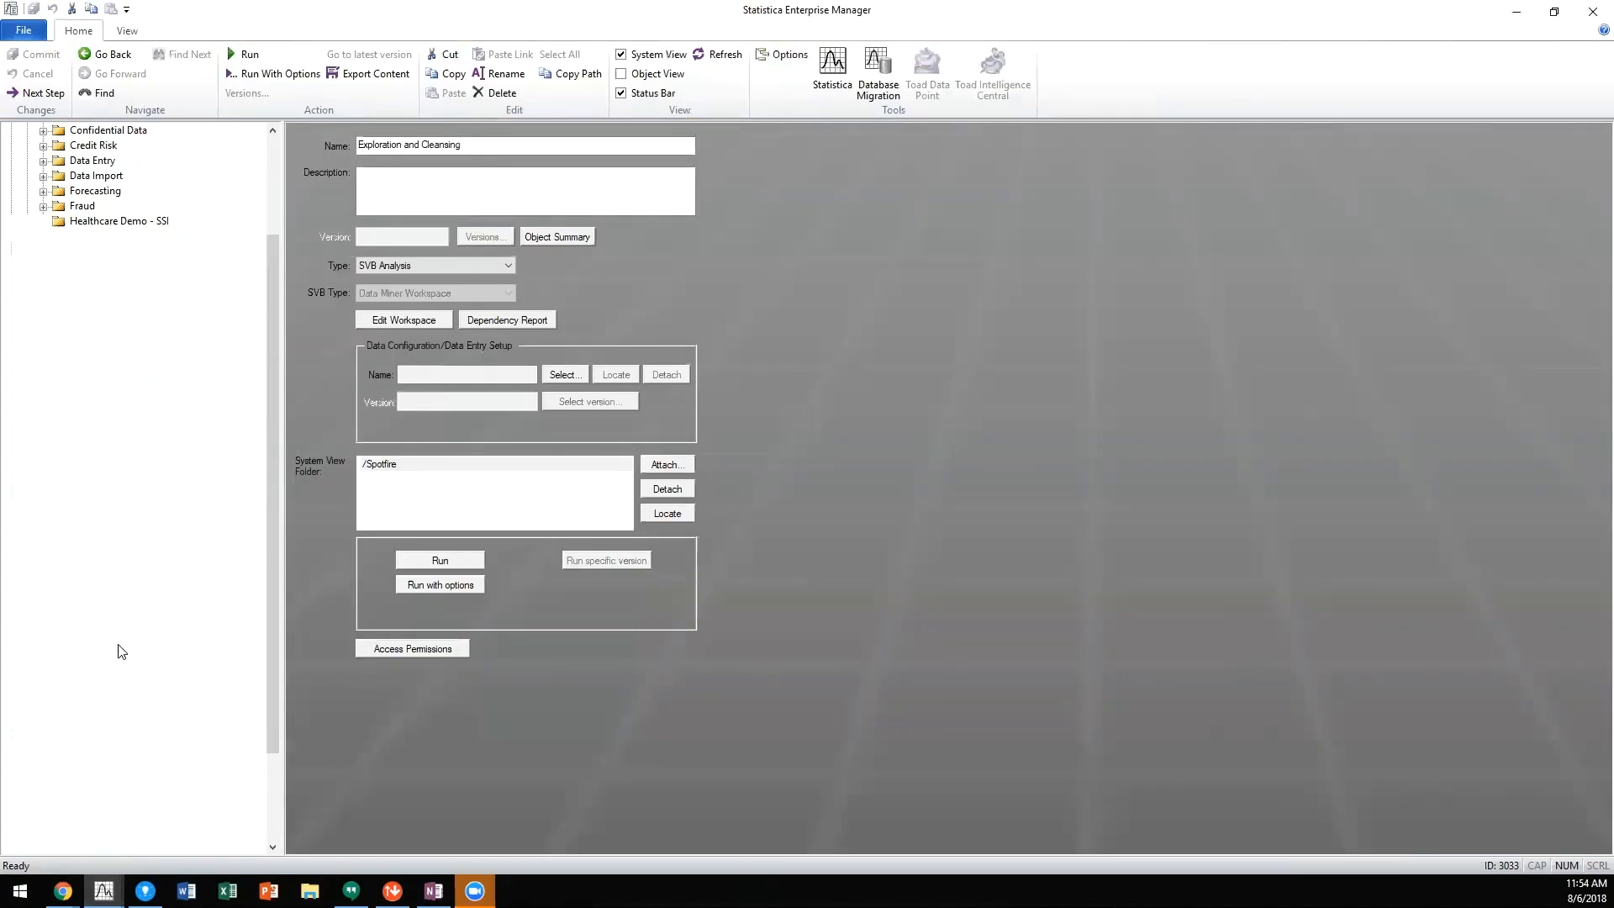
Open Model_Development for editing, enlarge the window to show the whole graph and select the Rules node
click(147, 645)
click(402, 324)
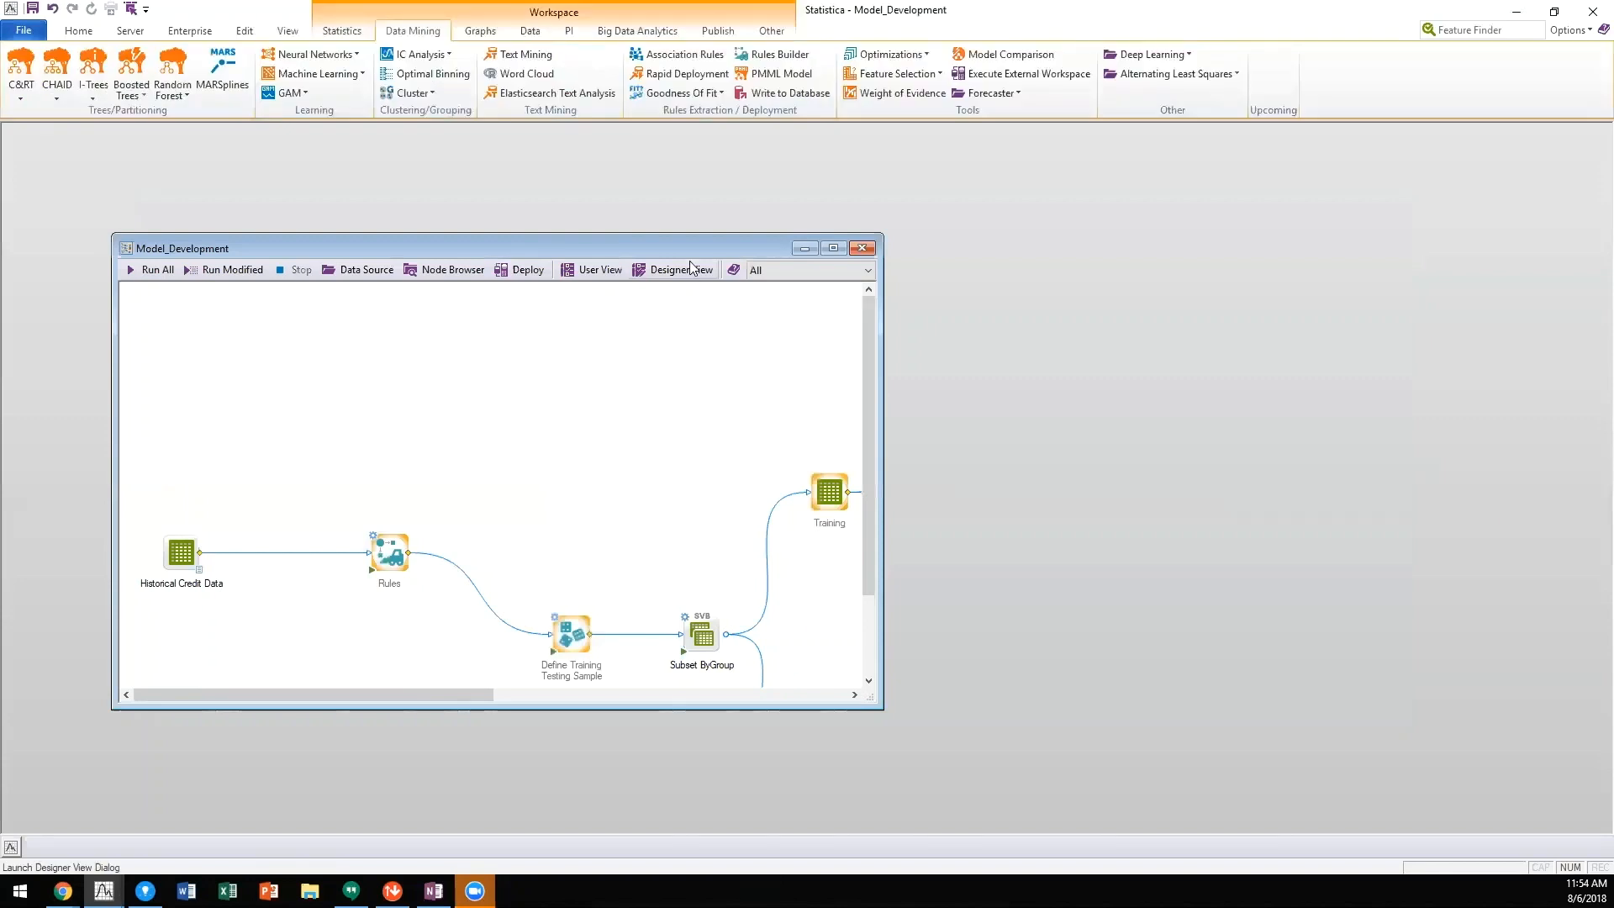
drag(679, 239, 594, 134)
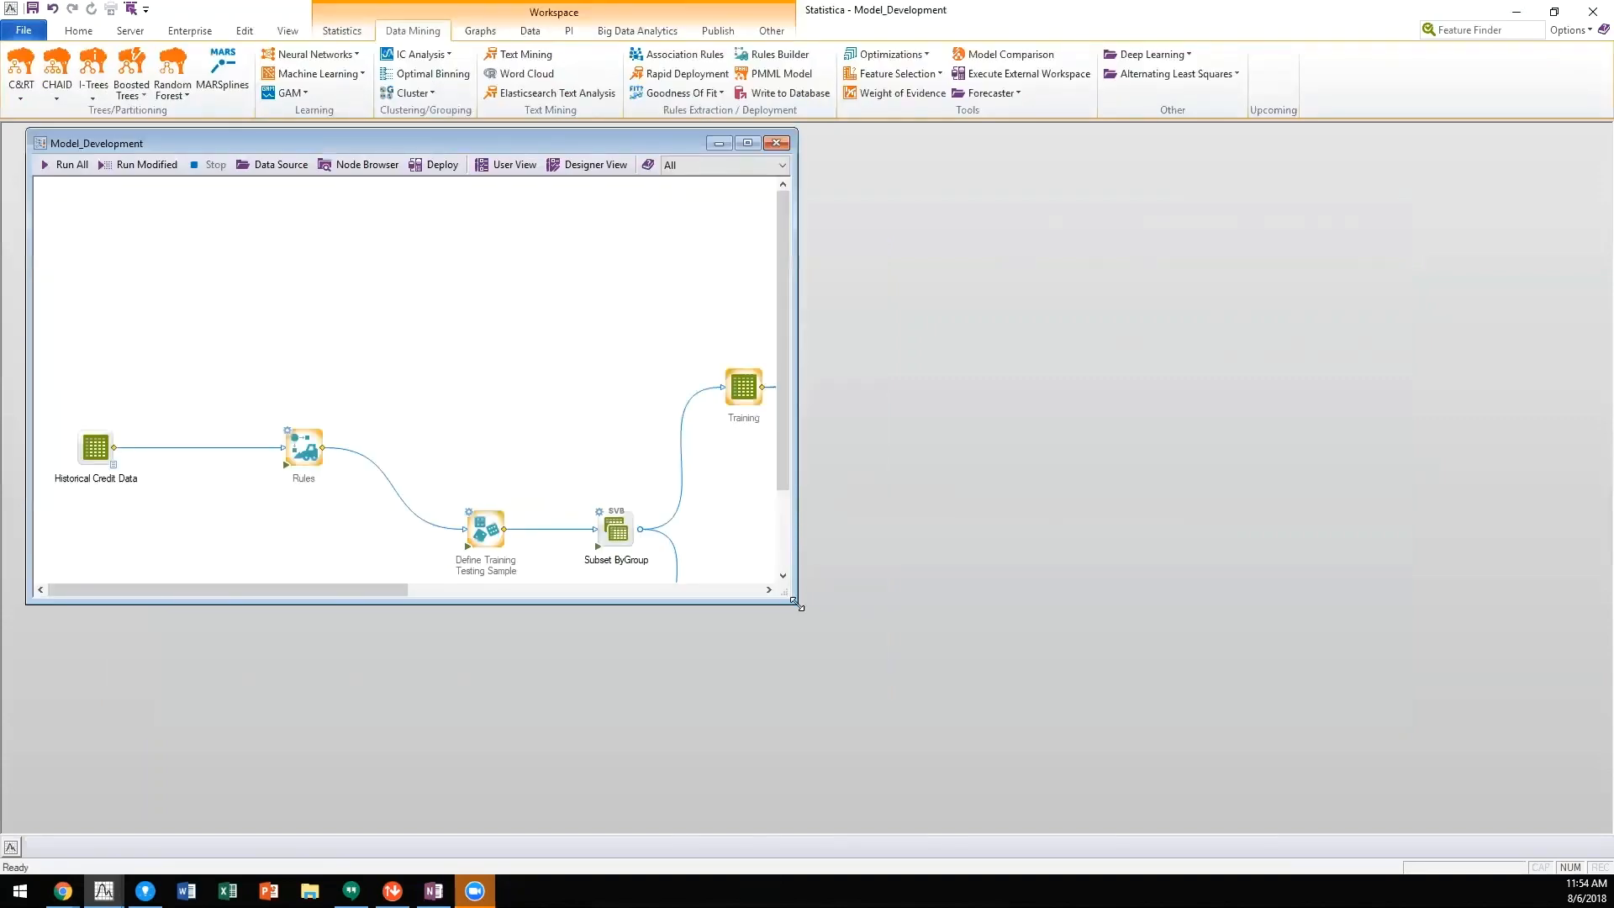
drag(794, 606, 1576, 799)
click(325, 451)
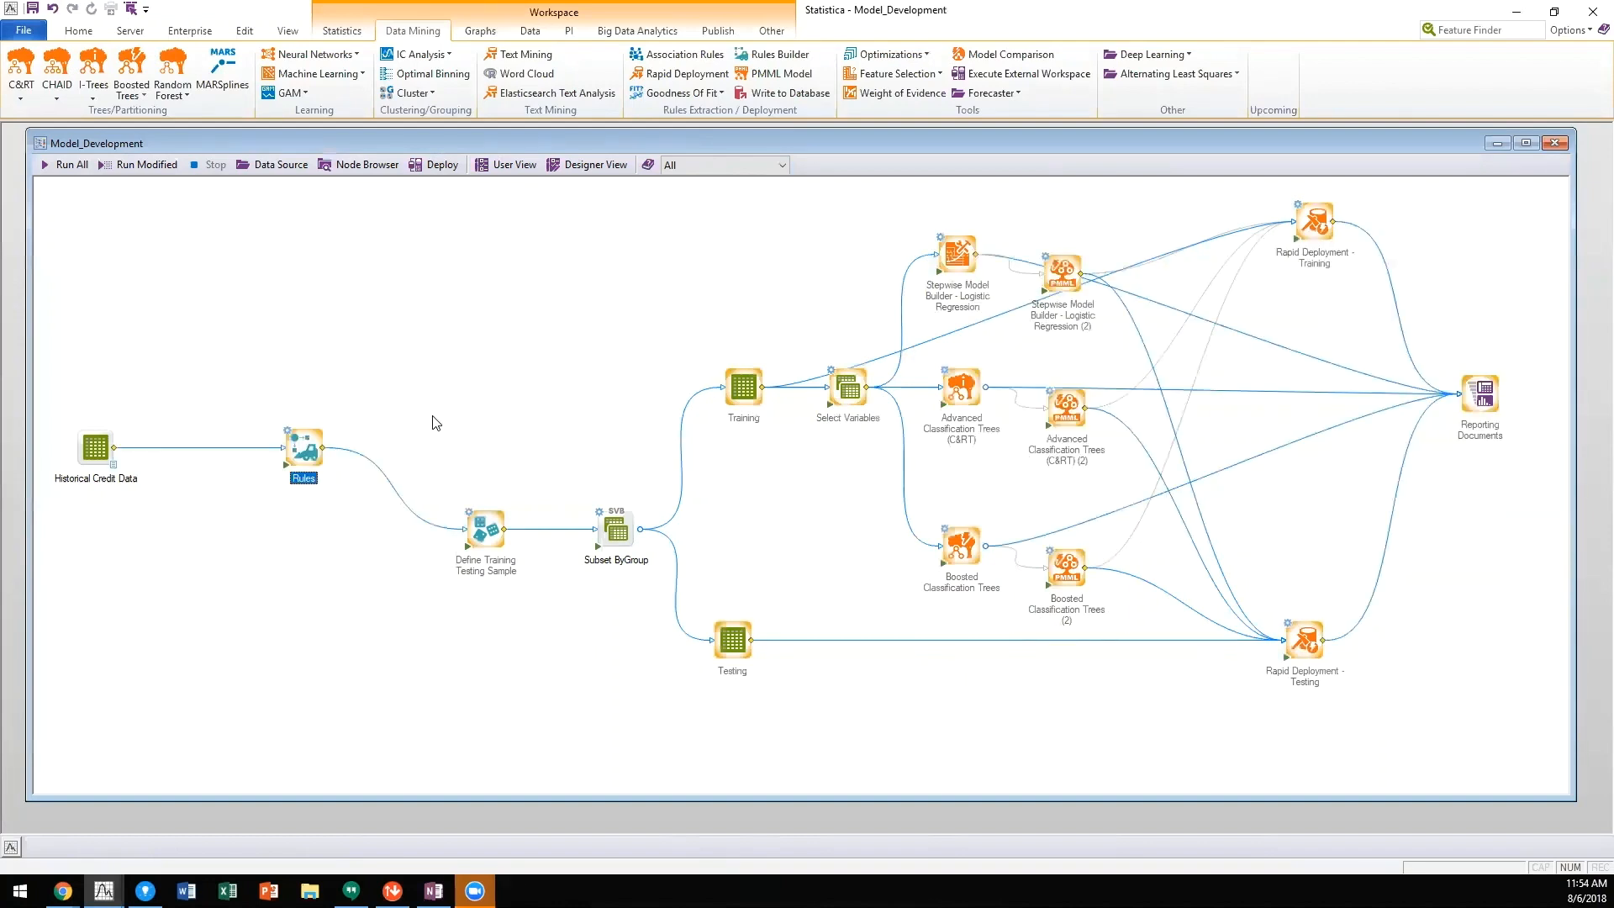
Run the Rules node and inspect the WOE_Most Valuable Assets variable's specs and value statistics
click(287, 466)
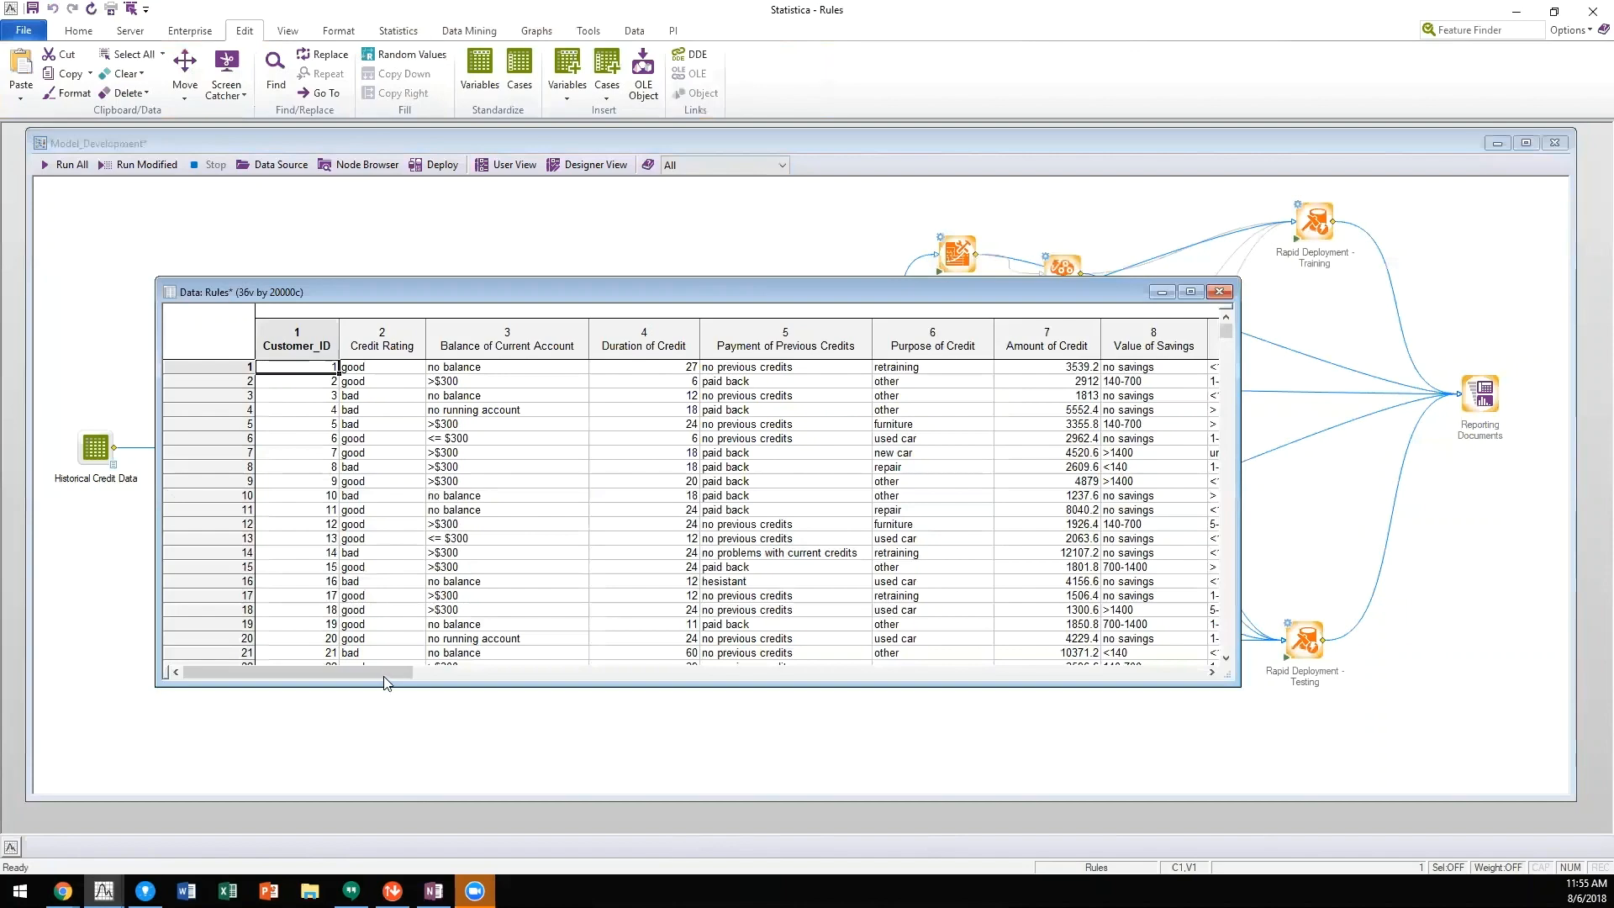
drag(322, 671, 1023, 662)
click(935, 337)
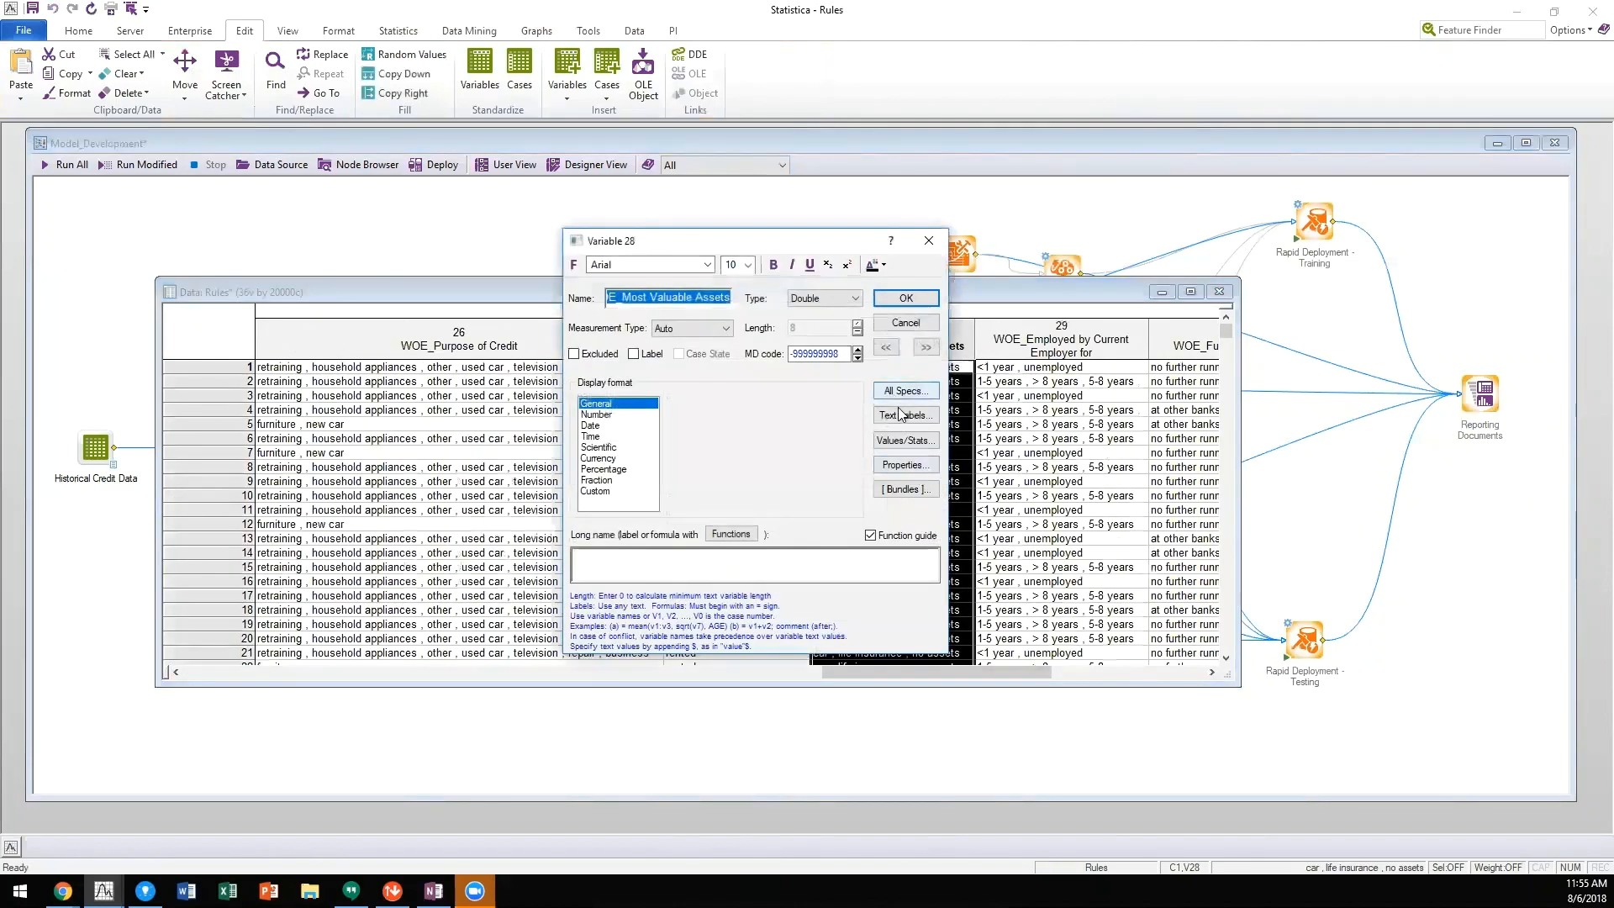
click(904, 440)
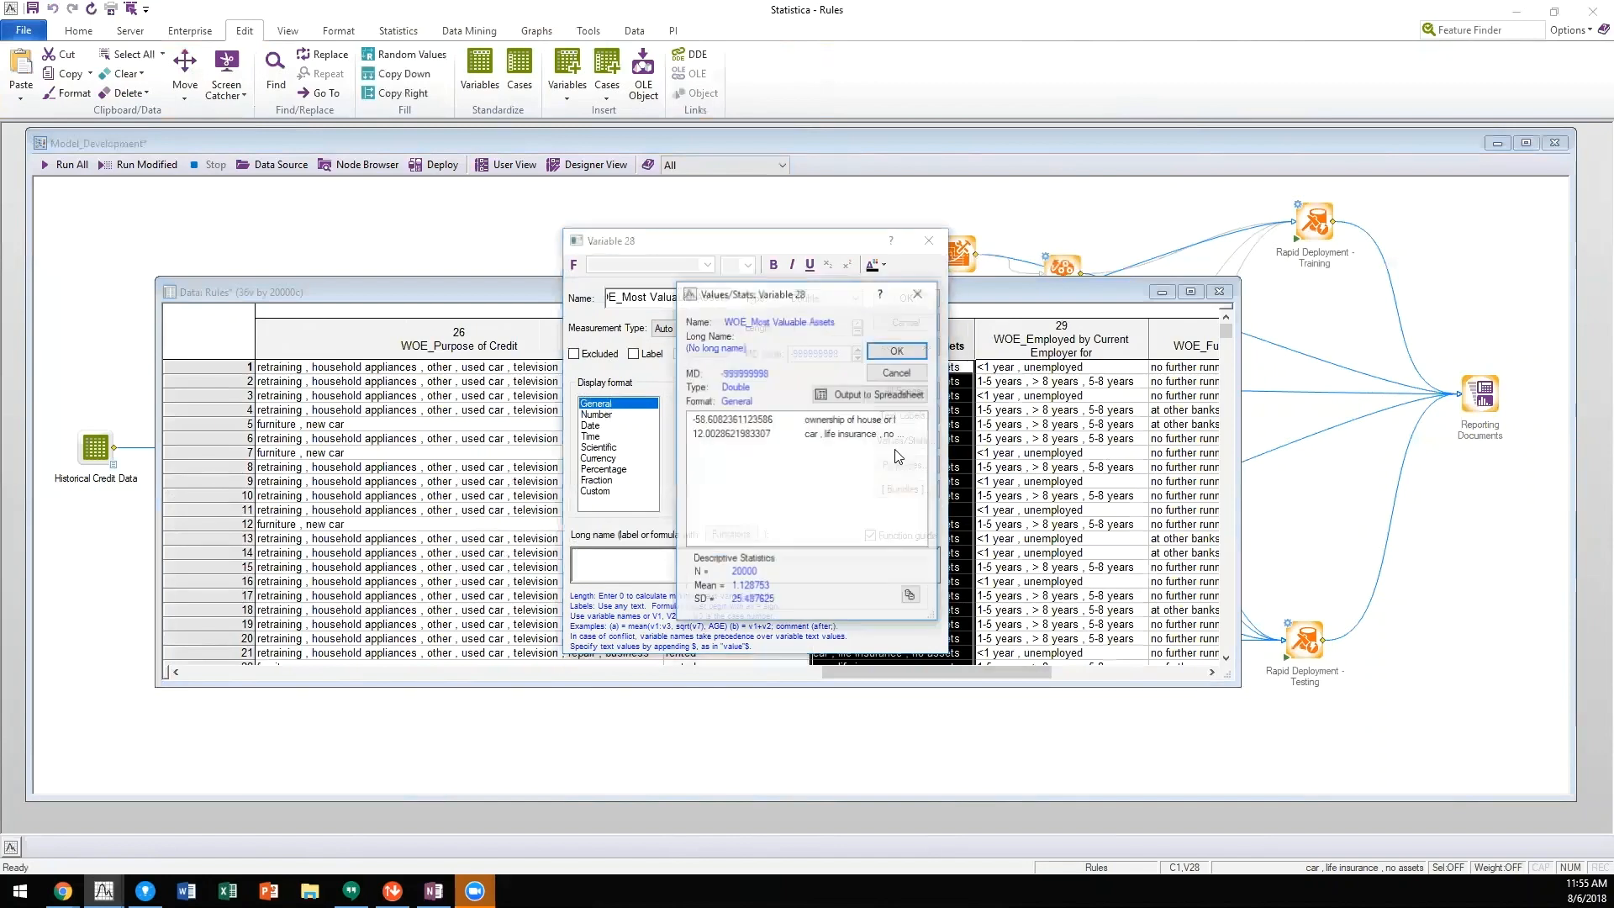
click(896, 372)
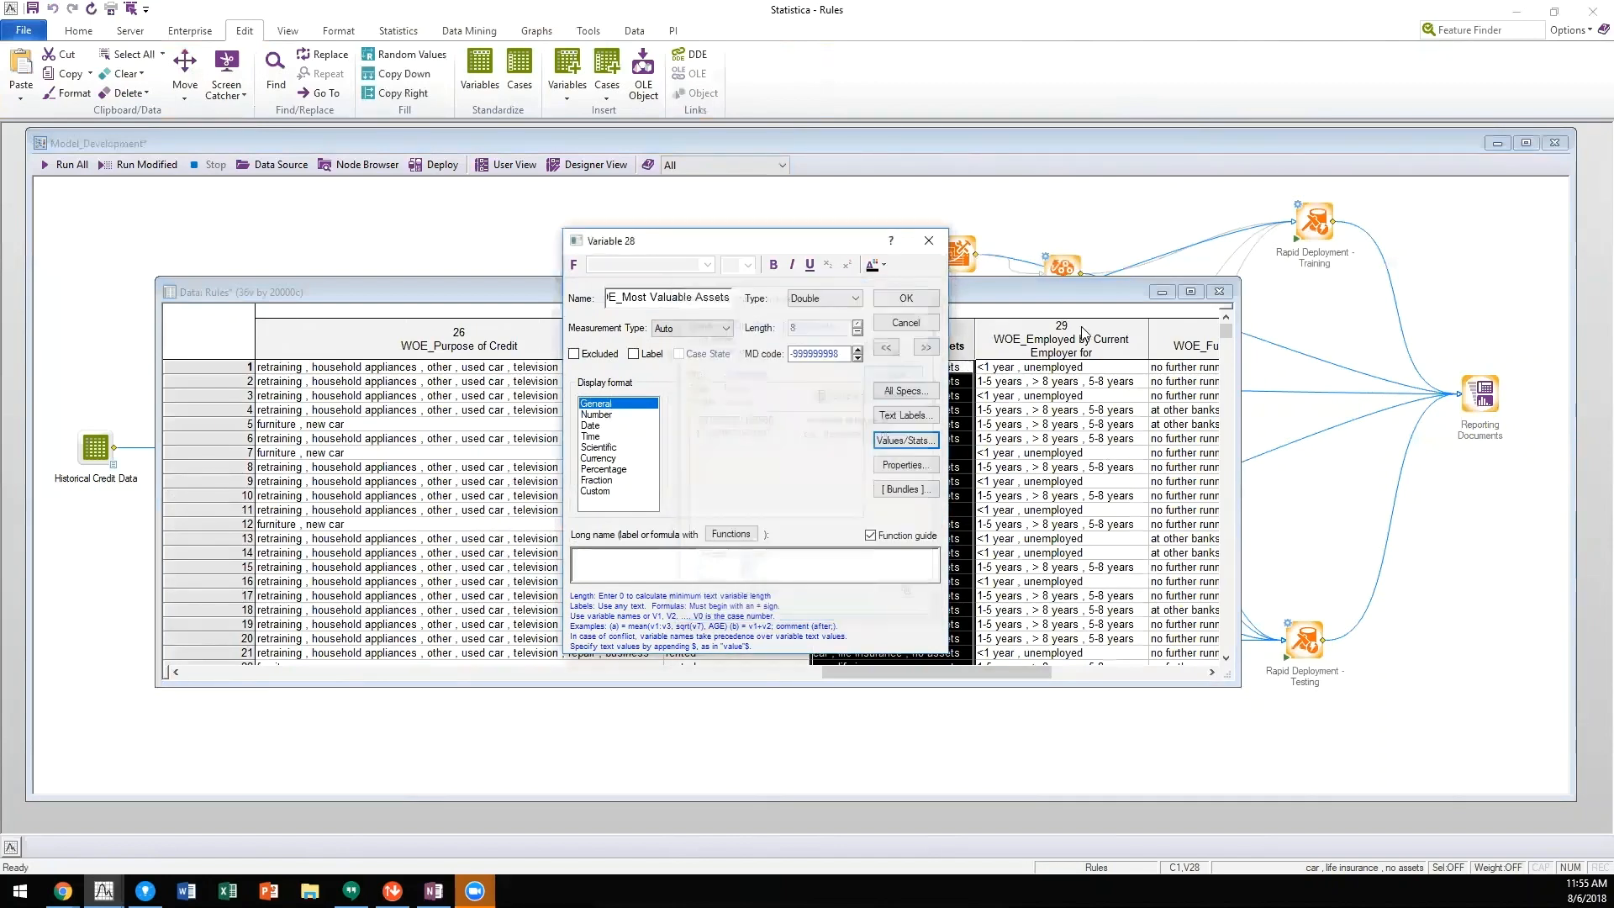
key(Escape)
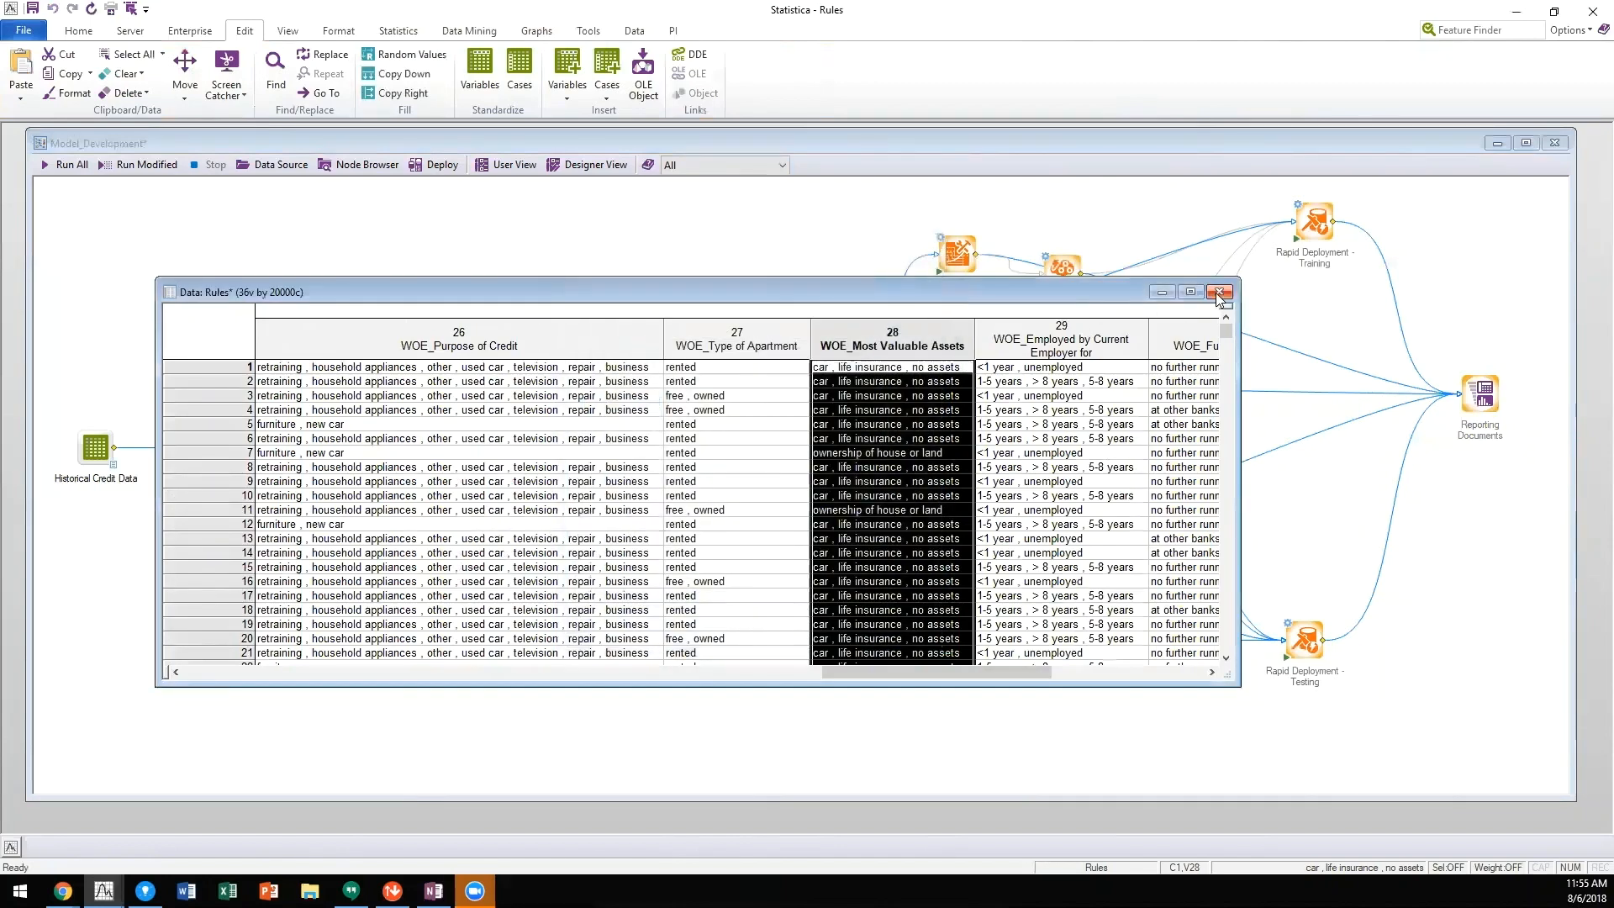
Close the Rules data, review the Logistic Regression, C&RT and Boosted Trees nodes, then return to Spotfire
click(1218, 291)
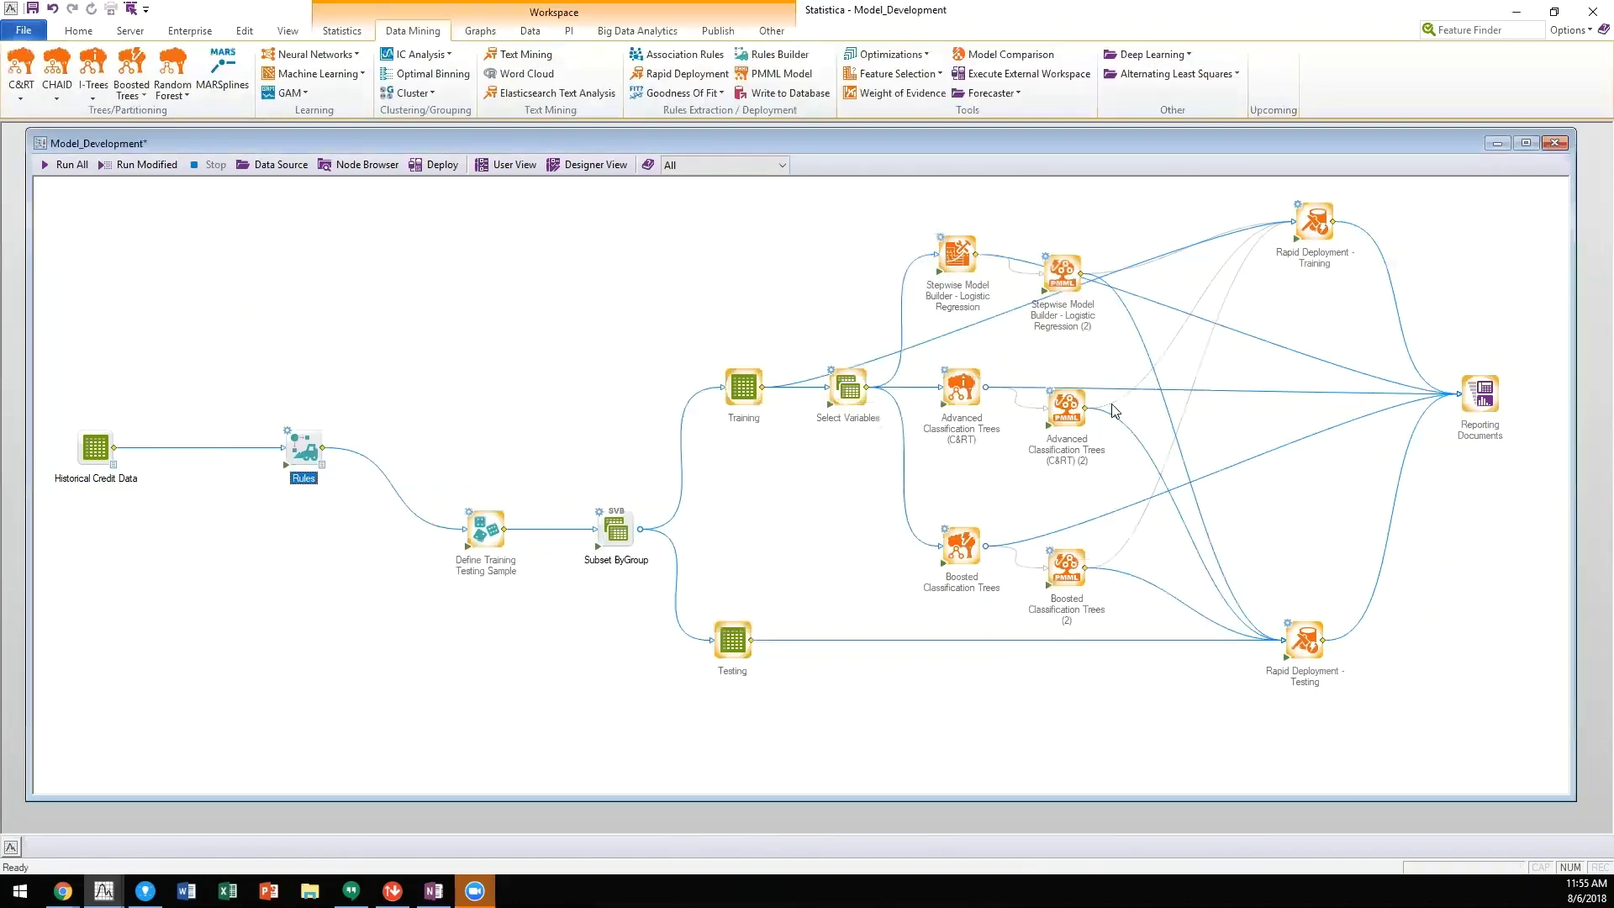
click(959, 256)
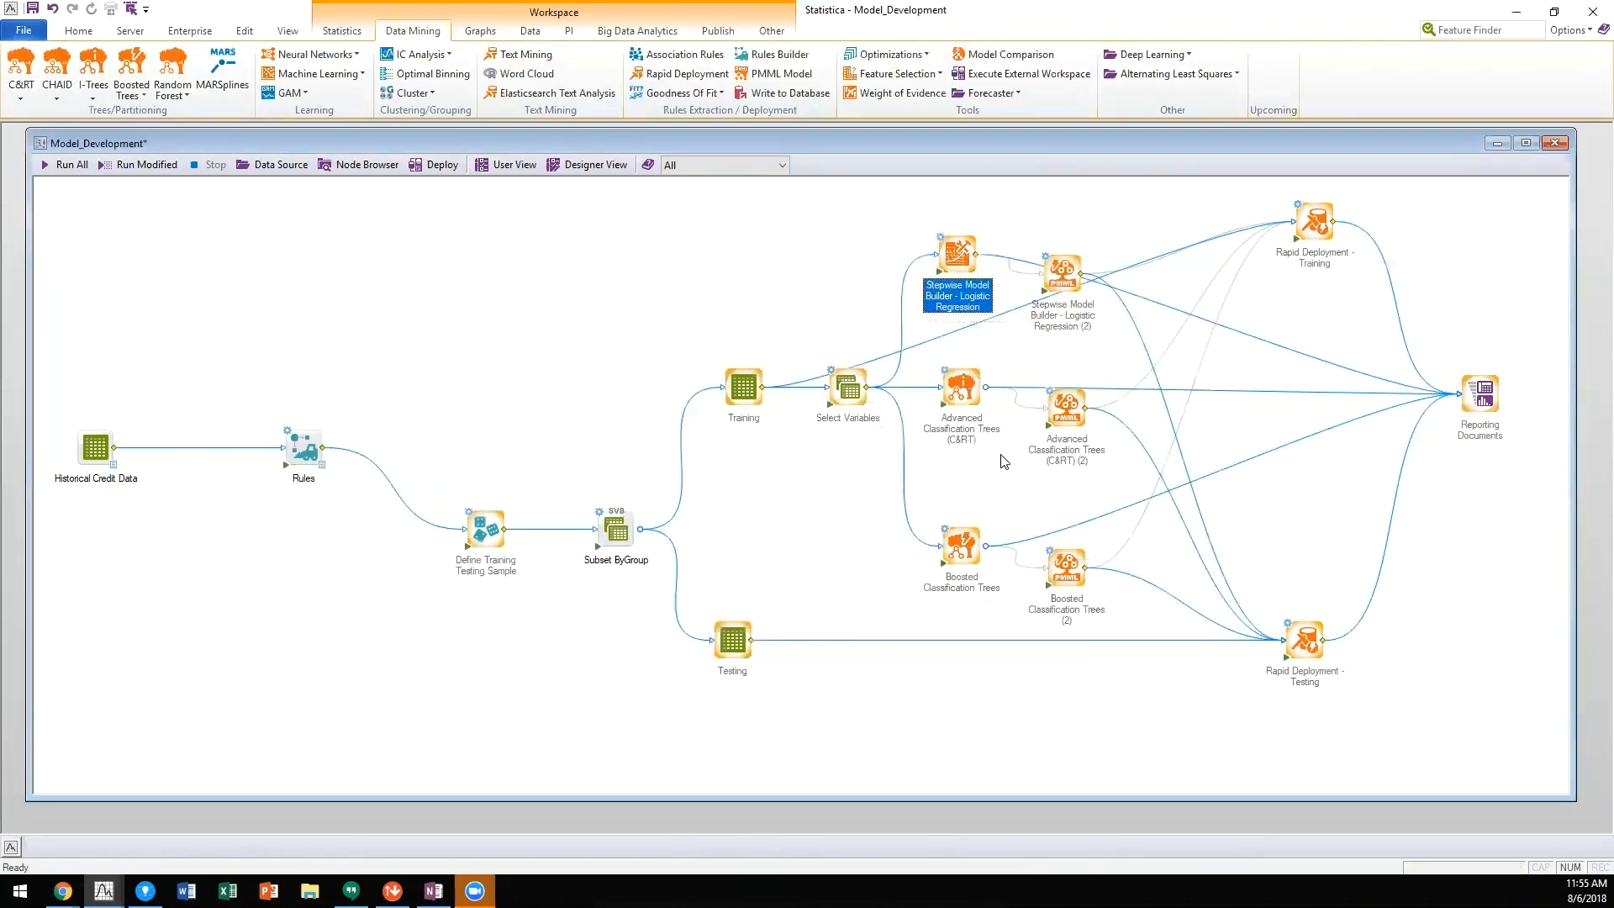
click(960, 388)
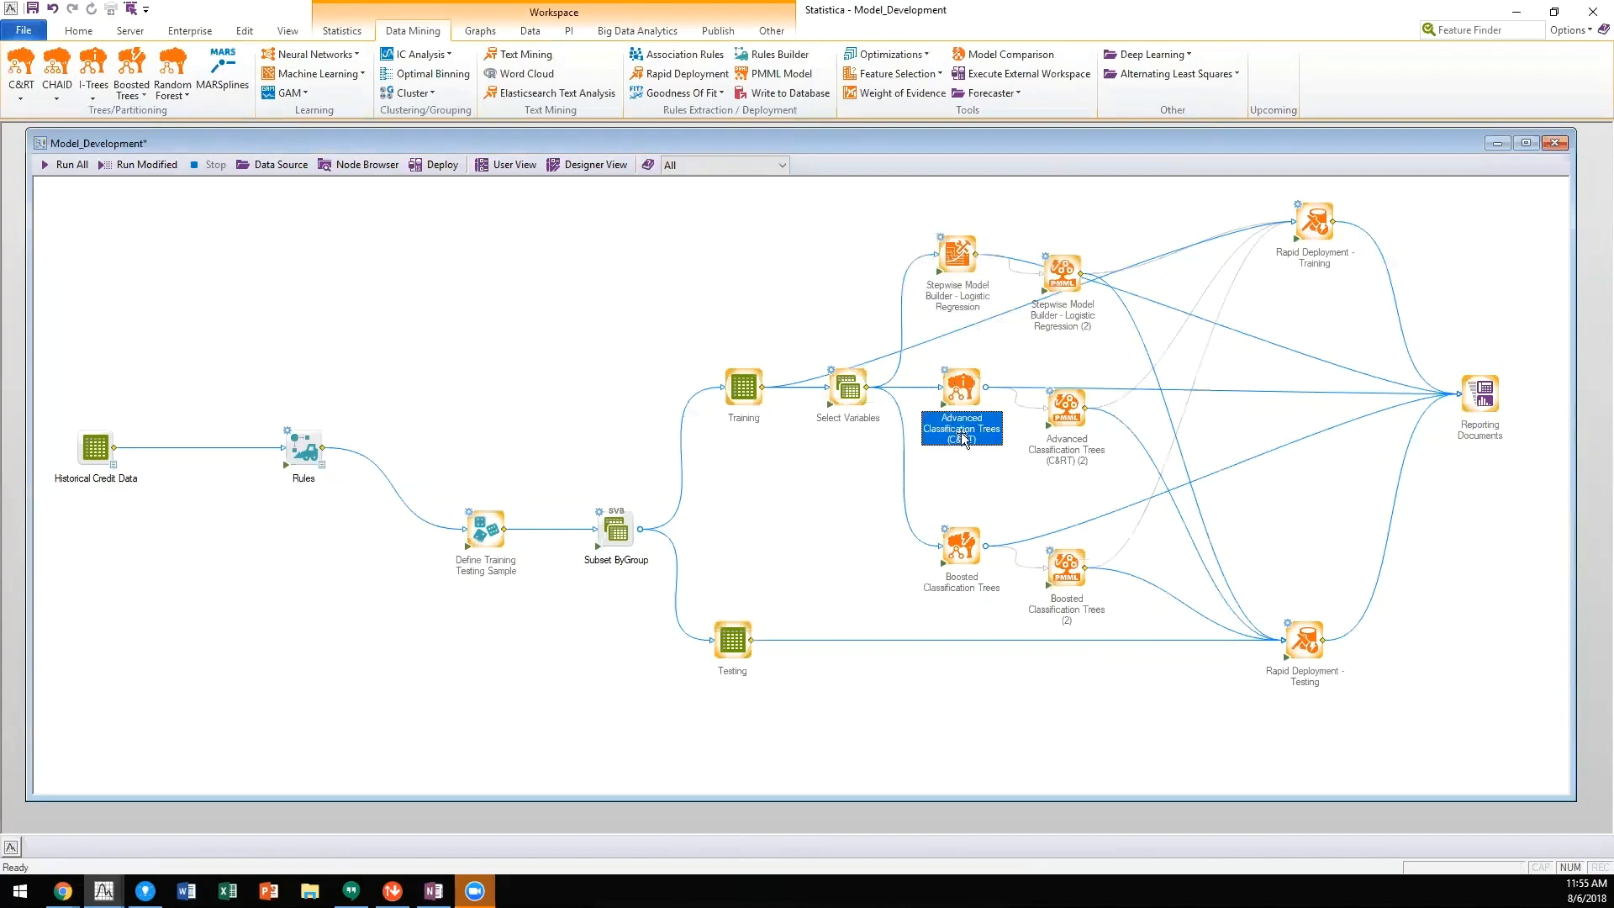
click(960, 550)
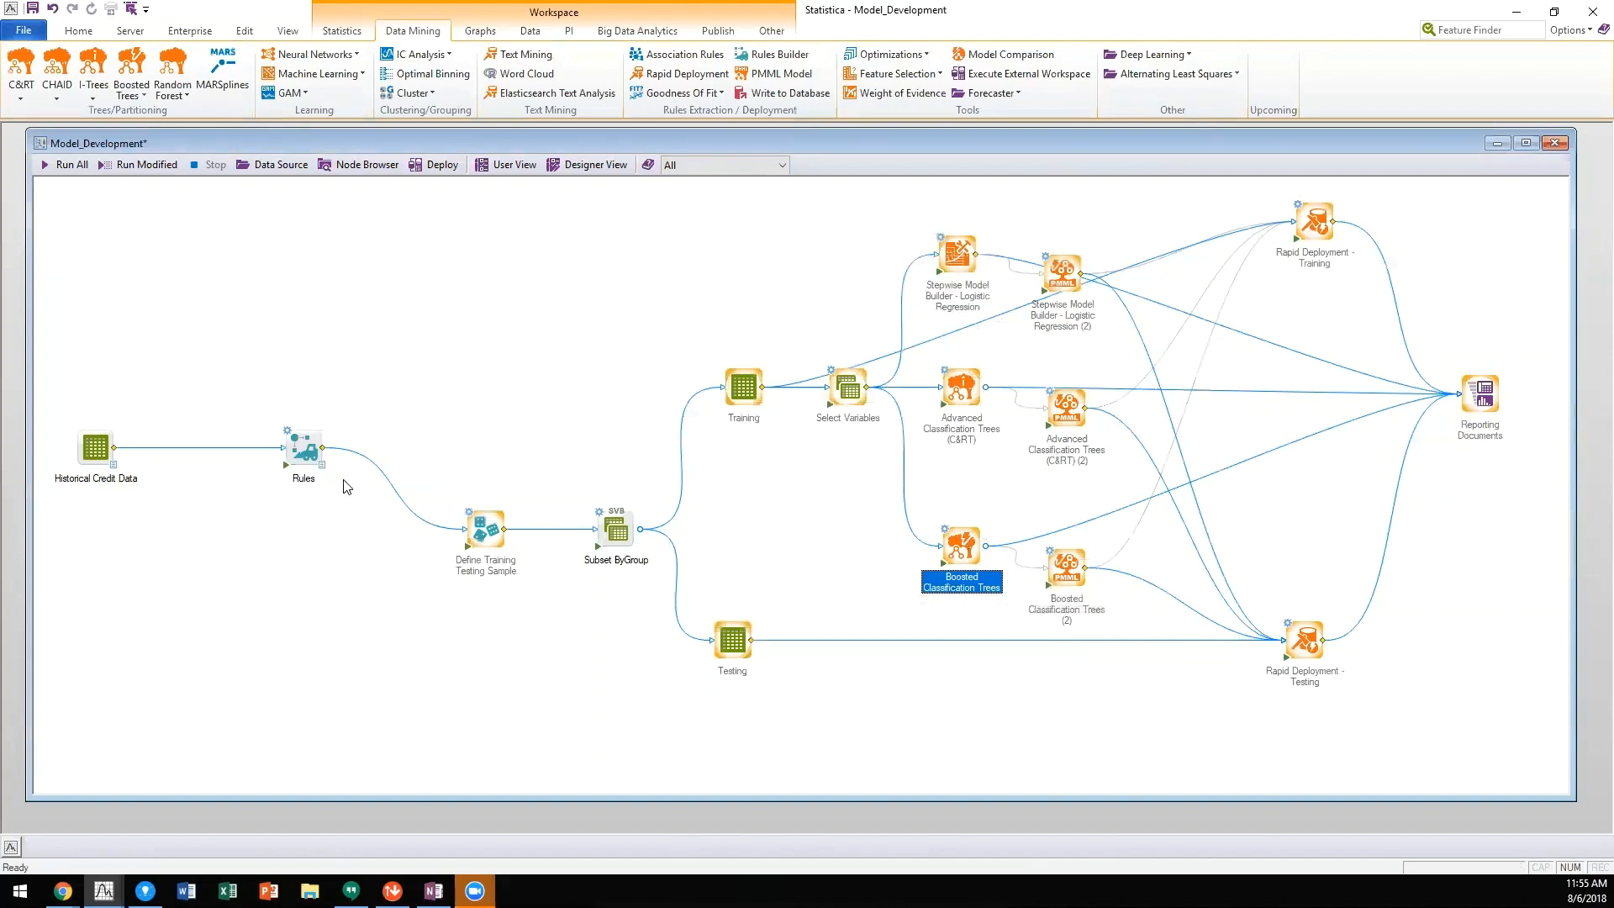
click(145, 890)
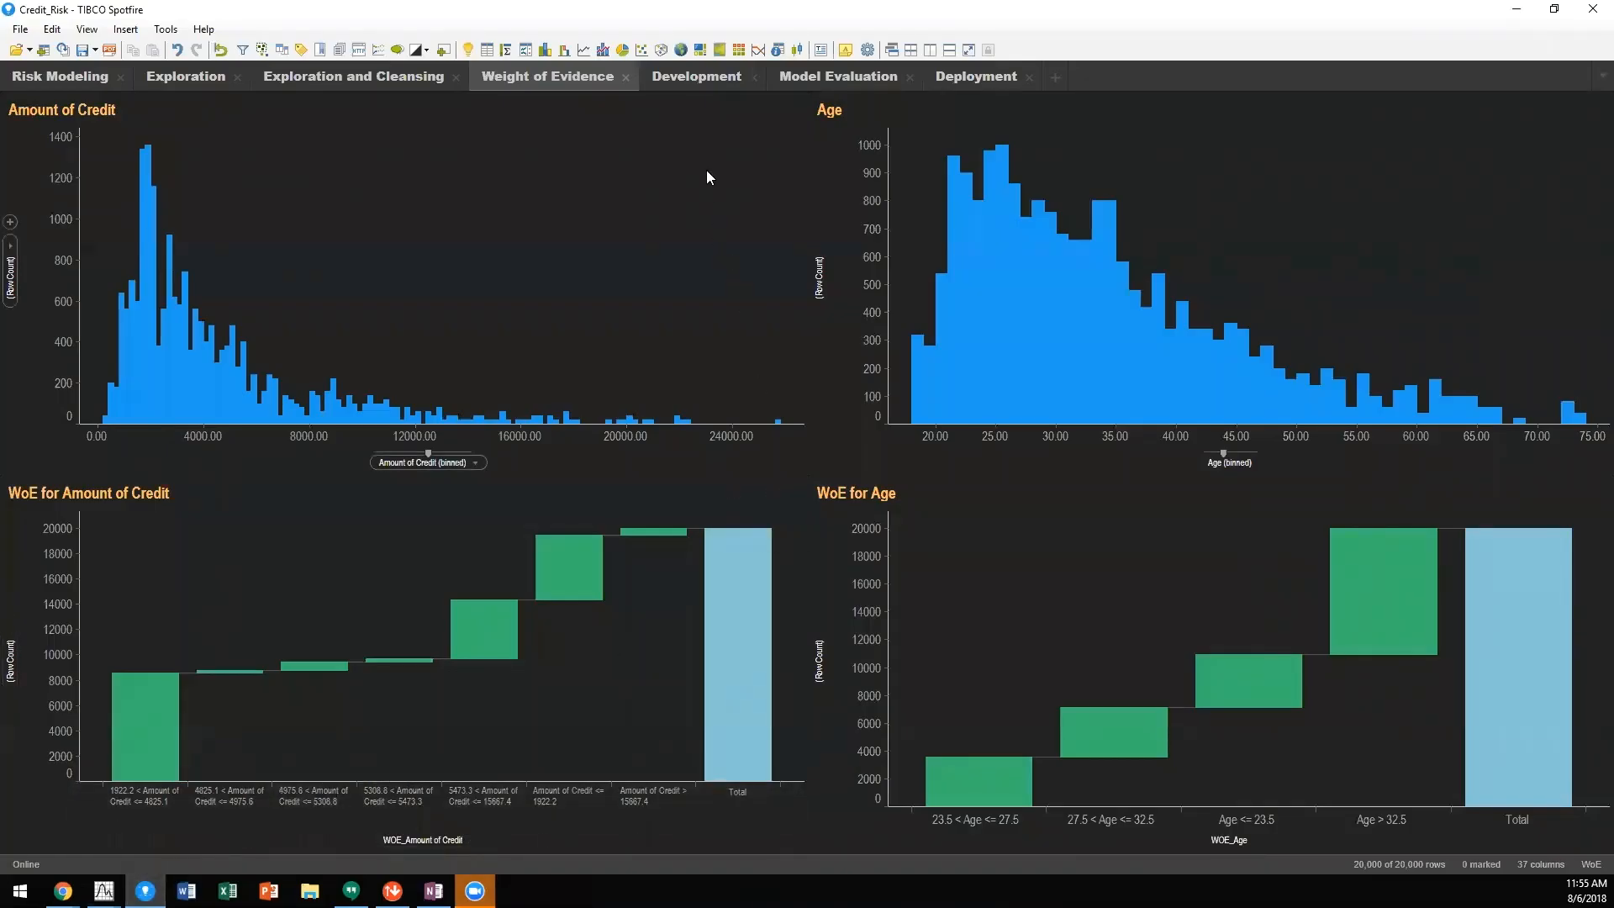
mouse_move(710, 113)
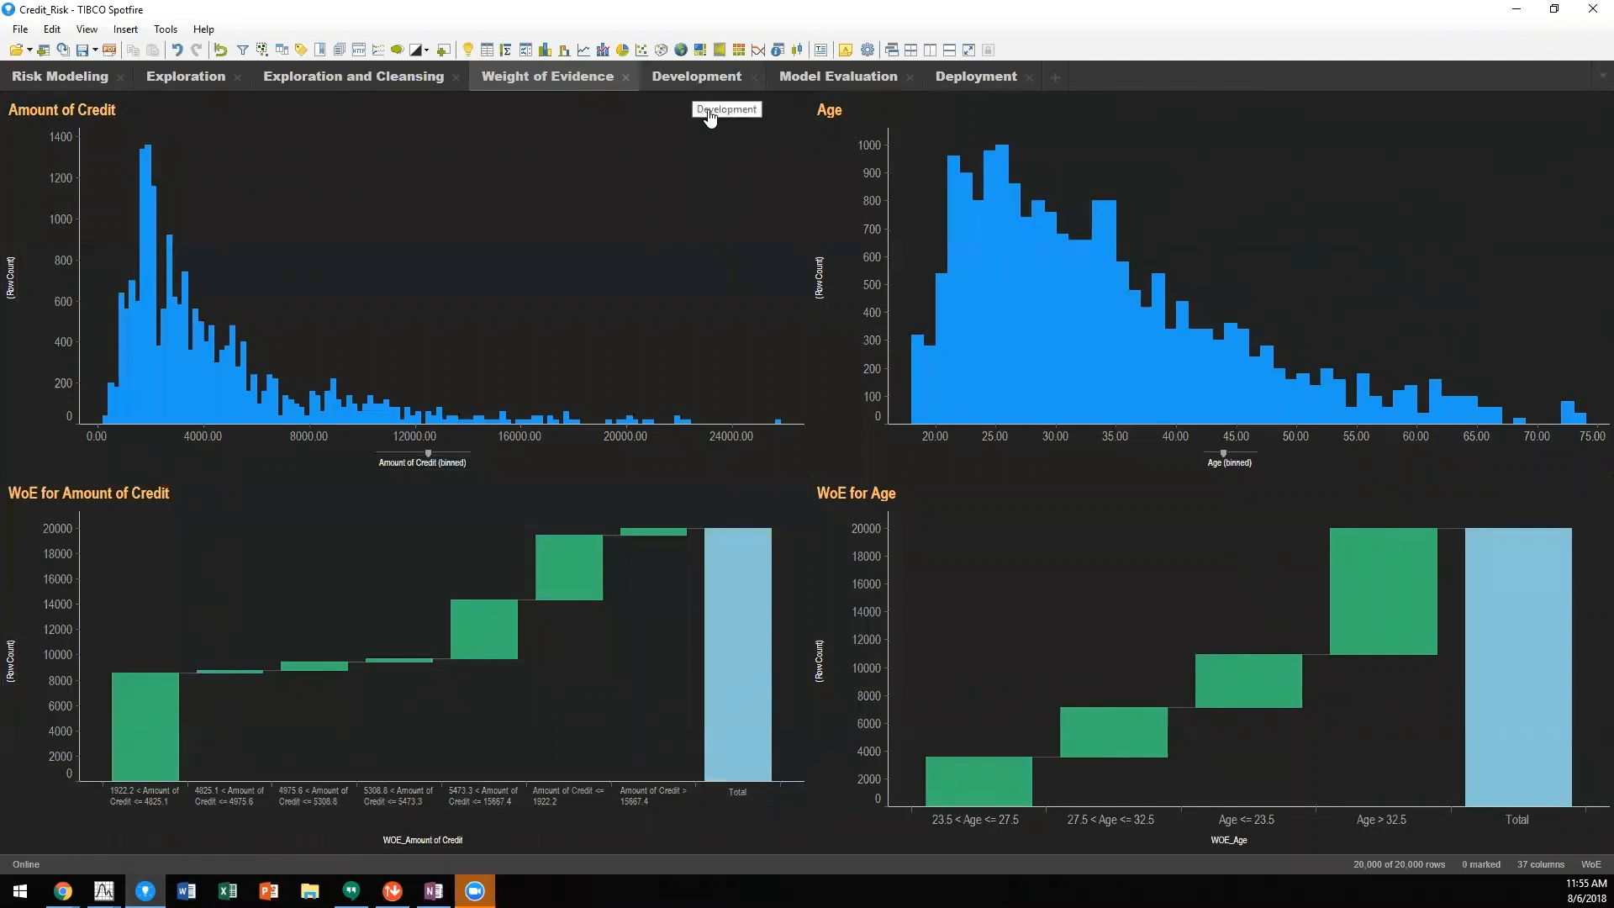
Show the Development page comparing Ensemble, C&RT, Boosted Trees and Logistic Regression confusion tables
click(709, 114)
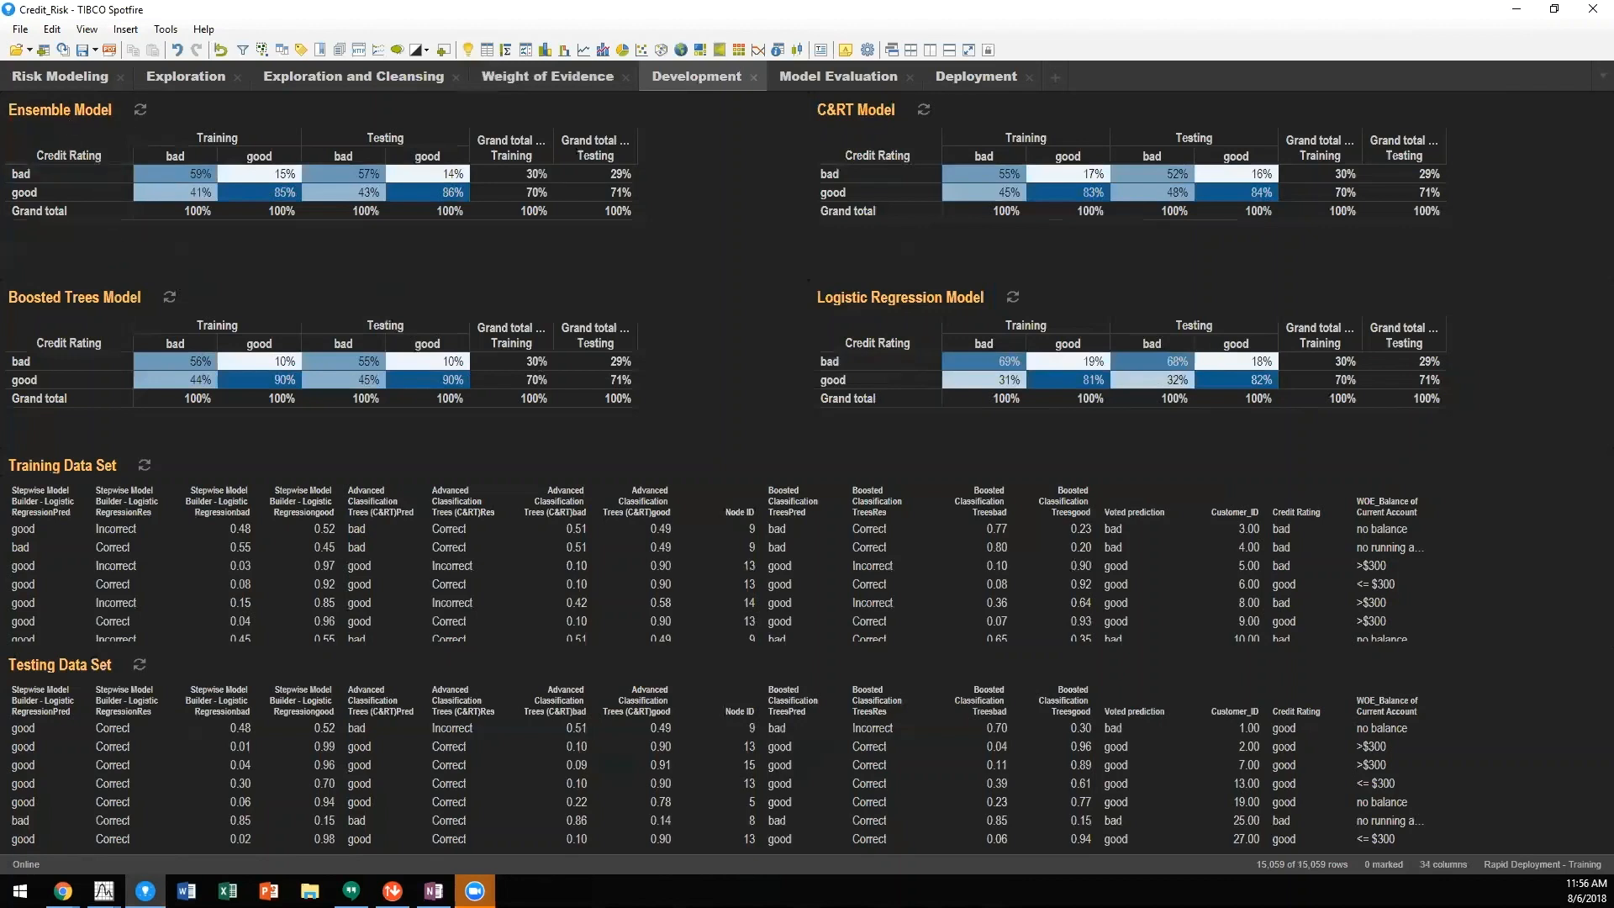
key(alt+Tab)
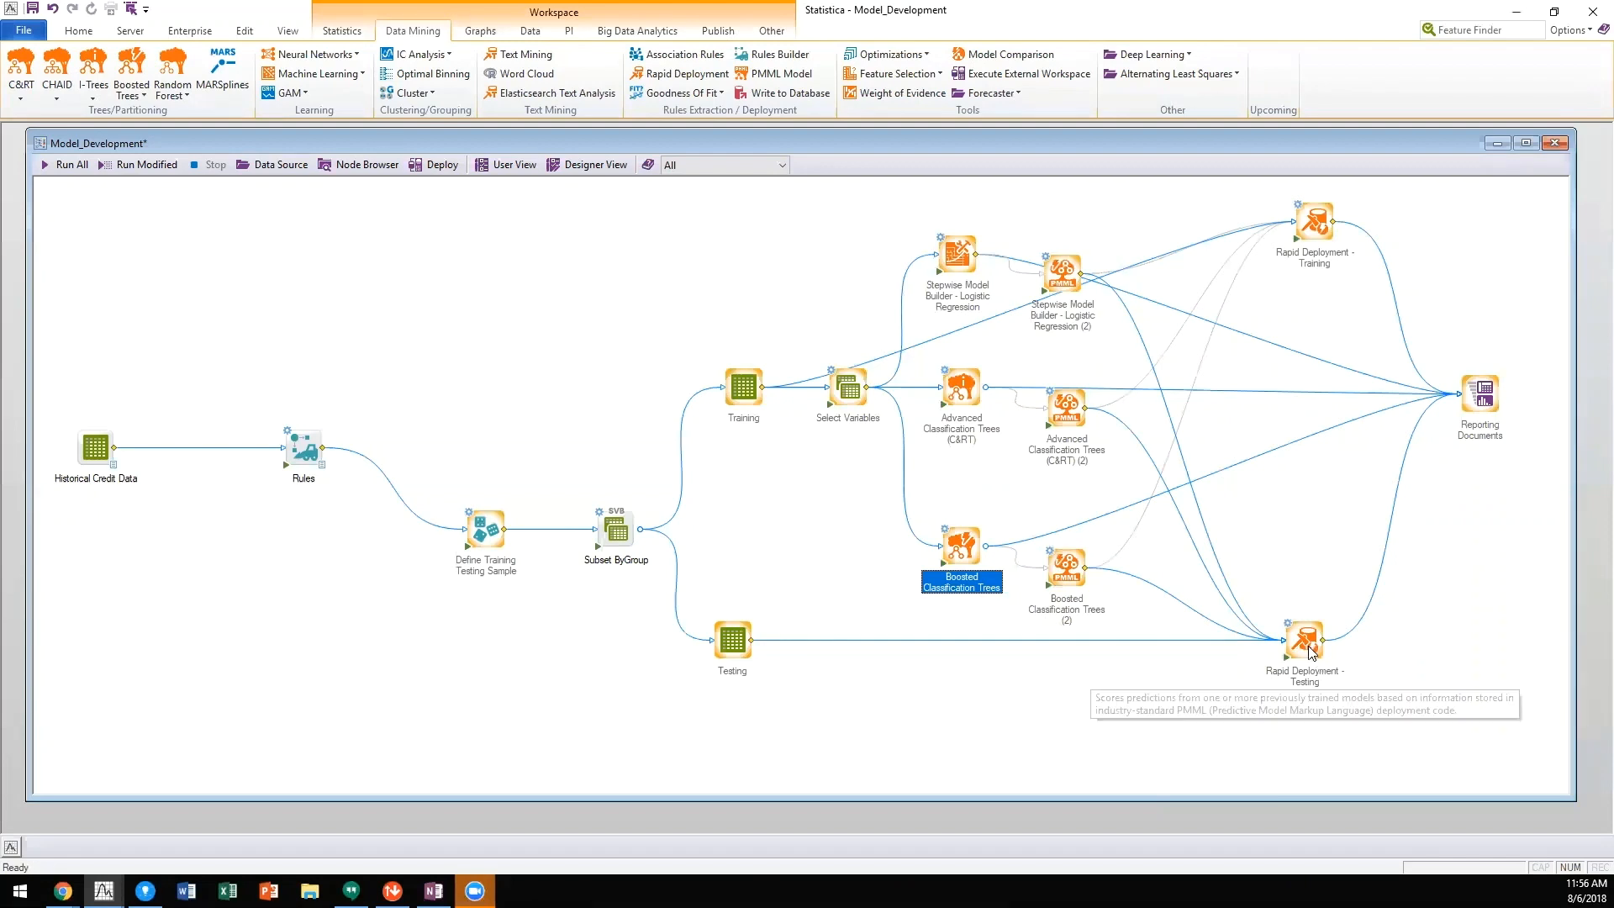
click(1307, 647)
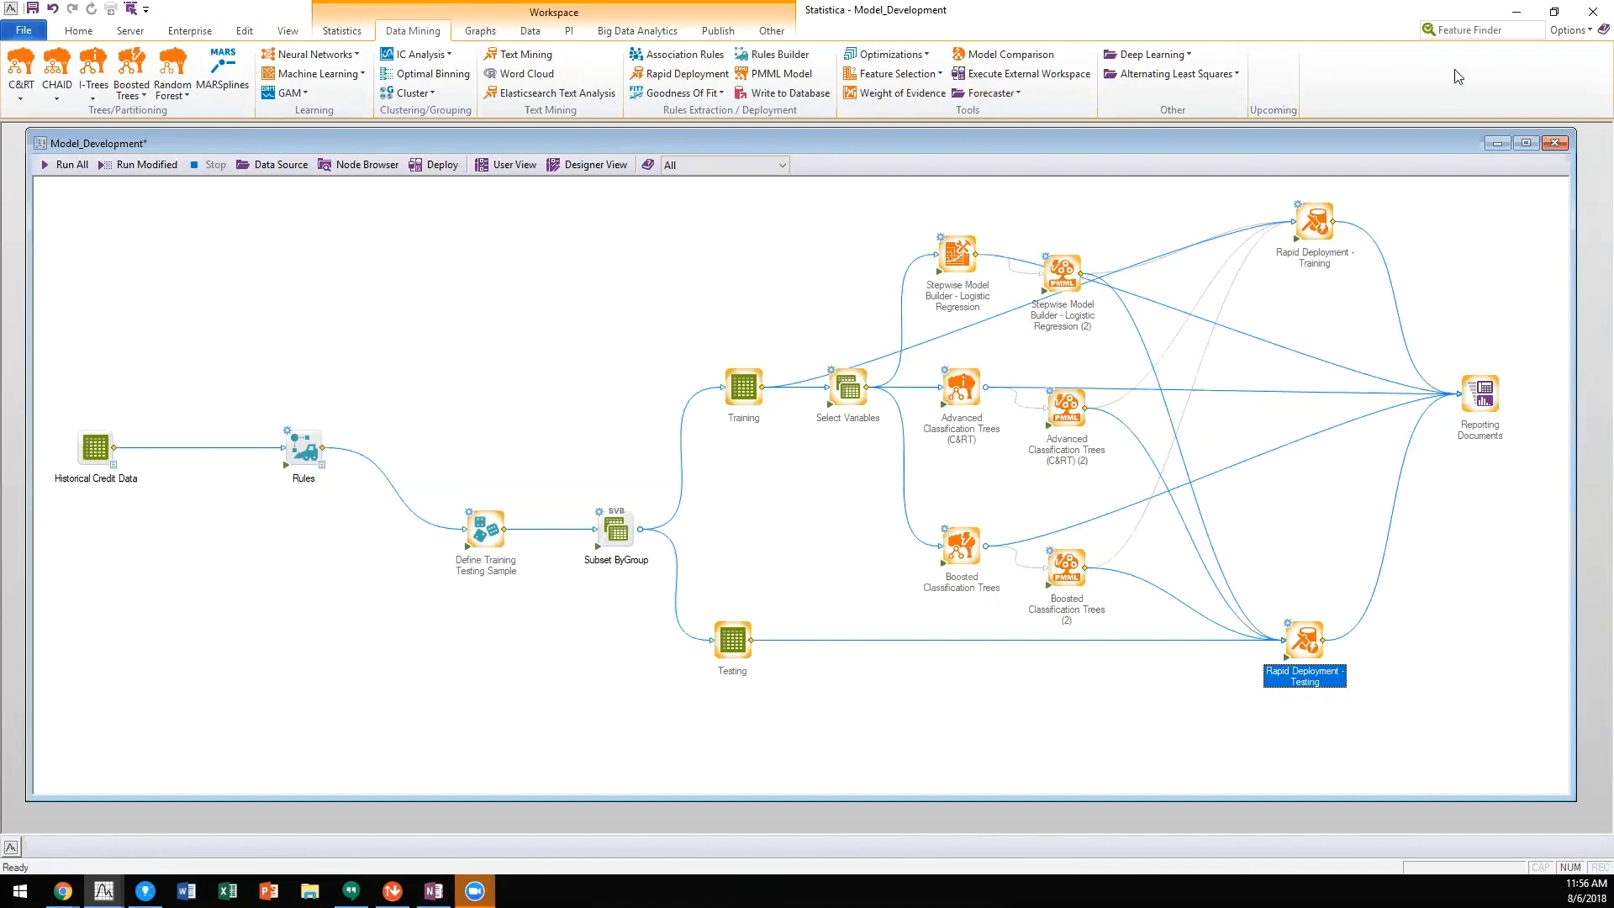
key(alt+Tab)
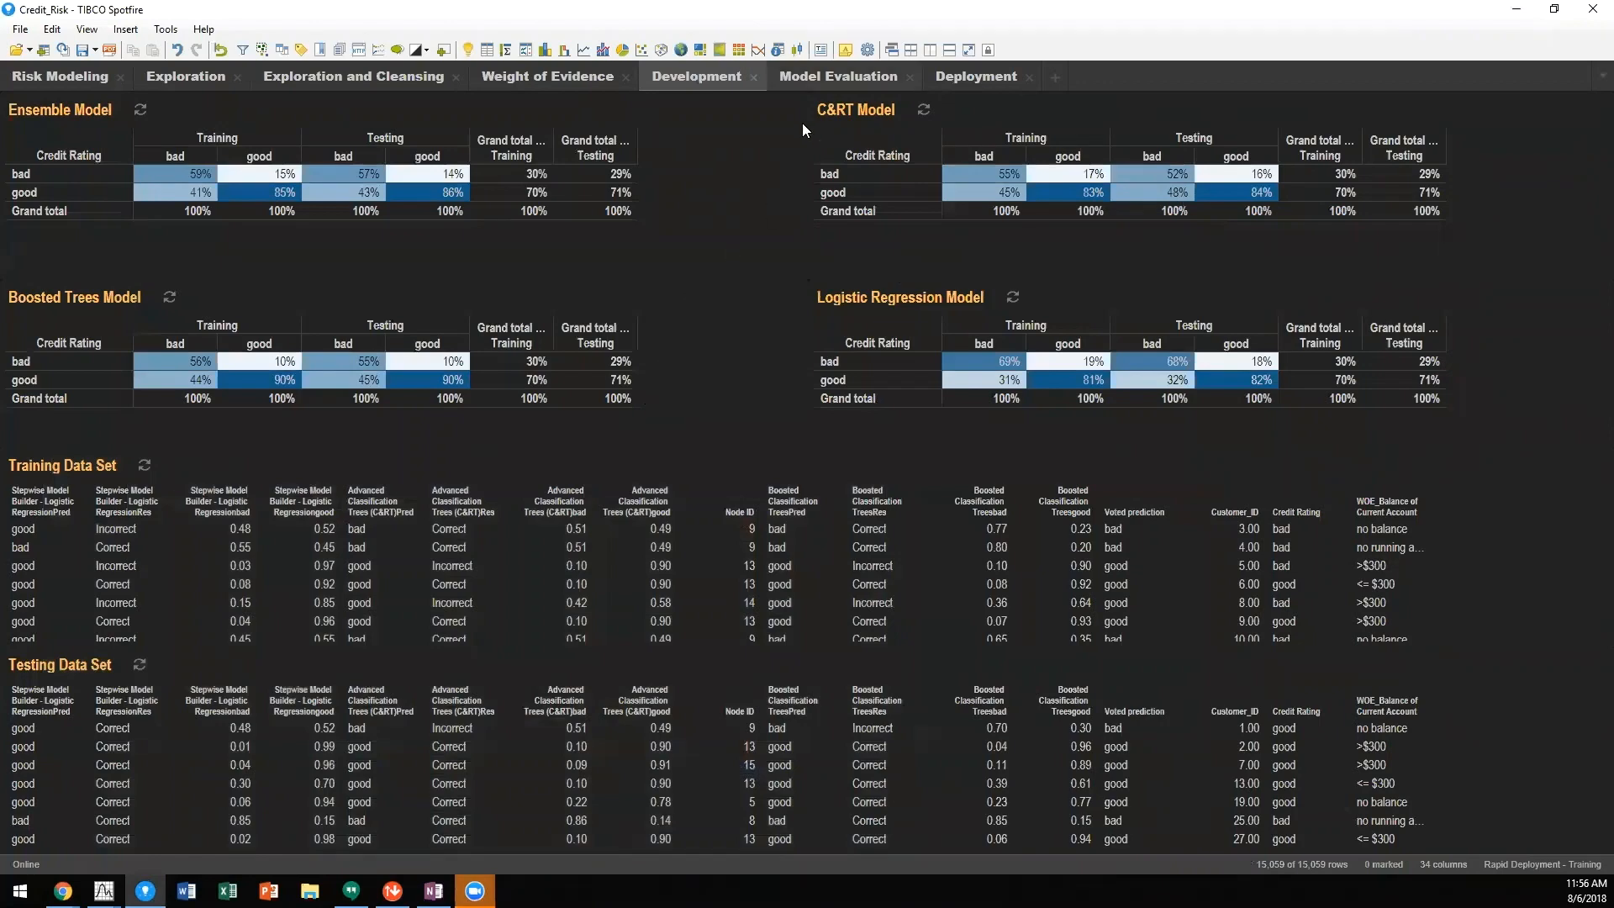
Move to the Model Evaluation page with predicted-probability histograms per model via Ctrl+Page Down
key(ctrl+Page_Down)
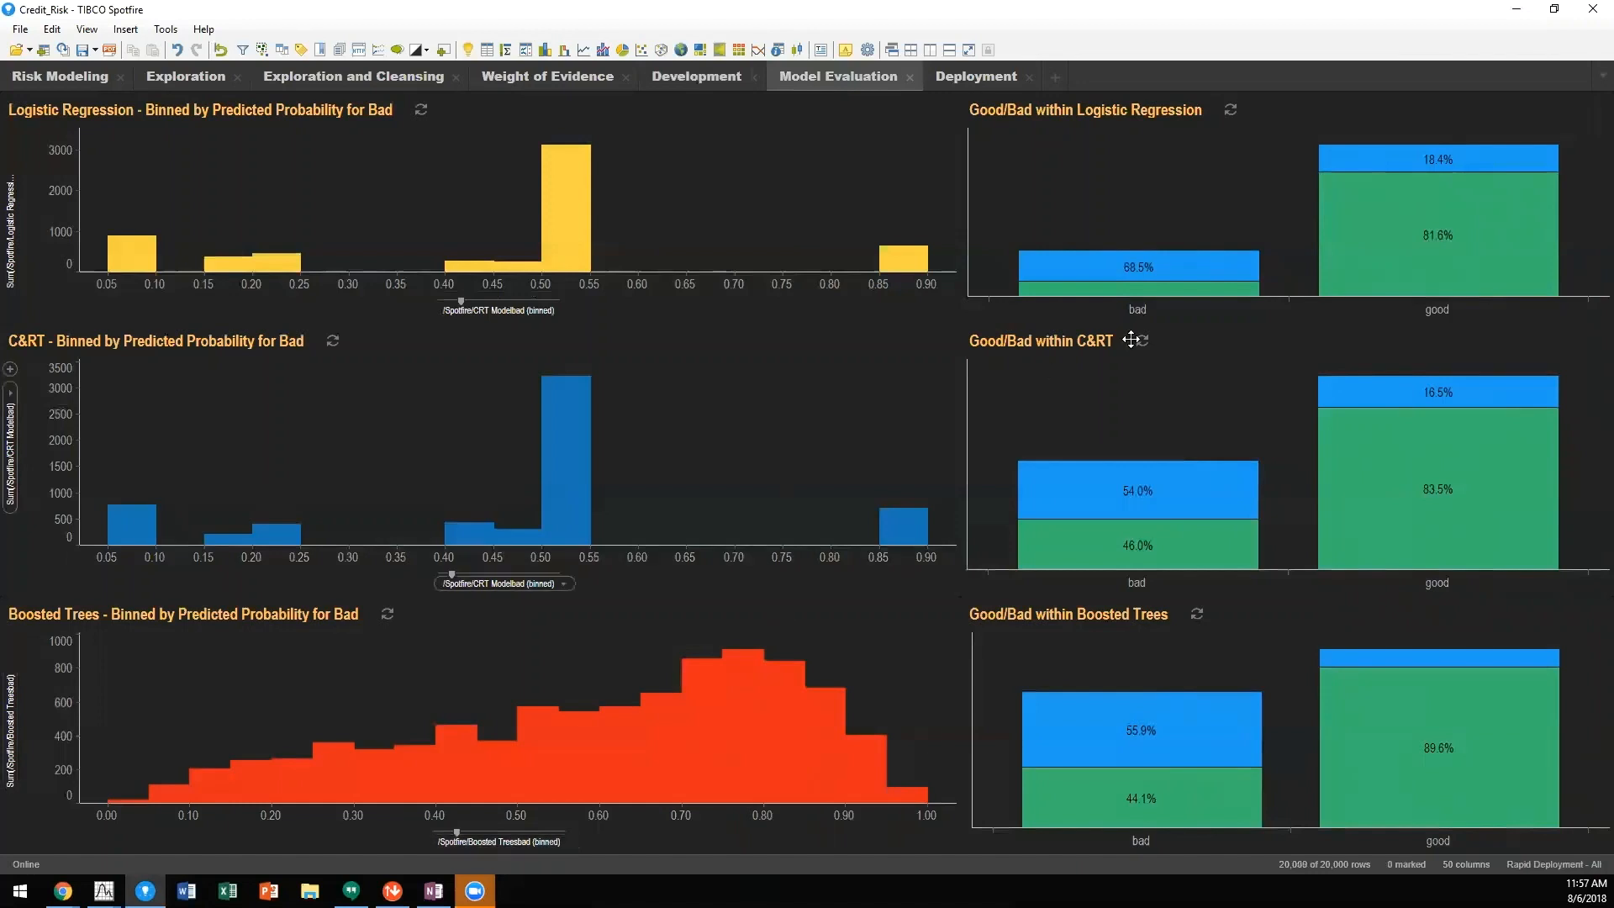
mouse_move(1437, 233)
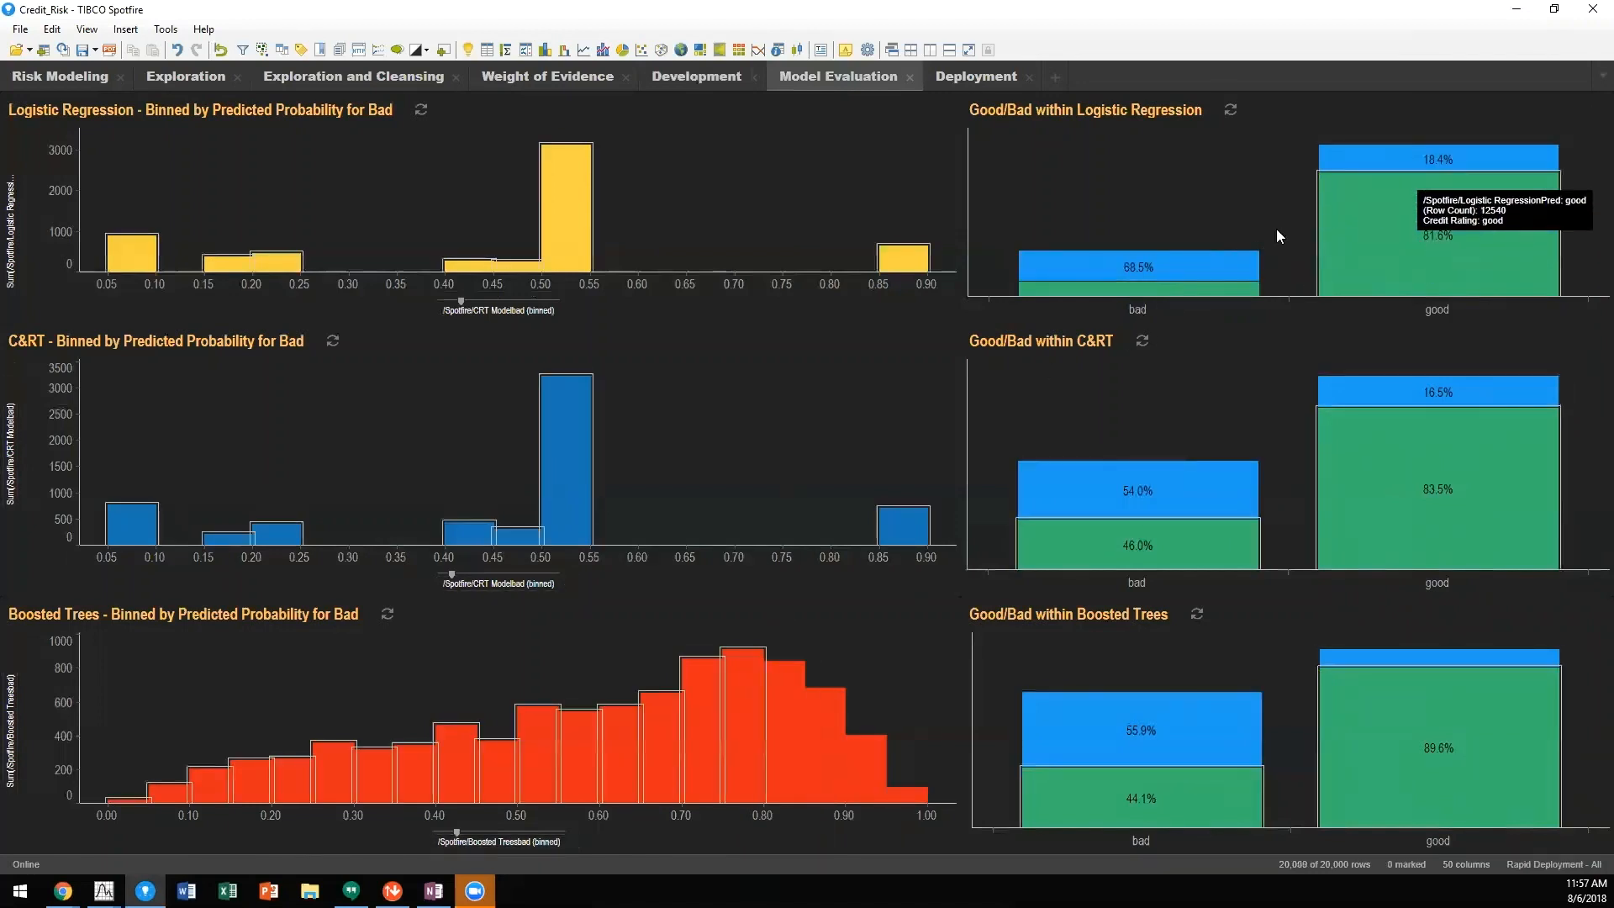
drag(419, 142, 921, 282)
mouse_move(719, 461)
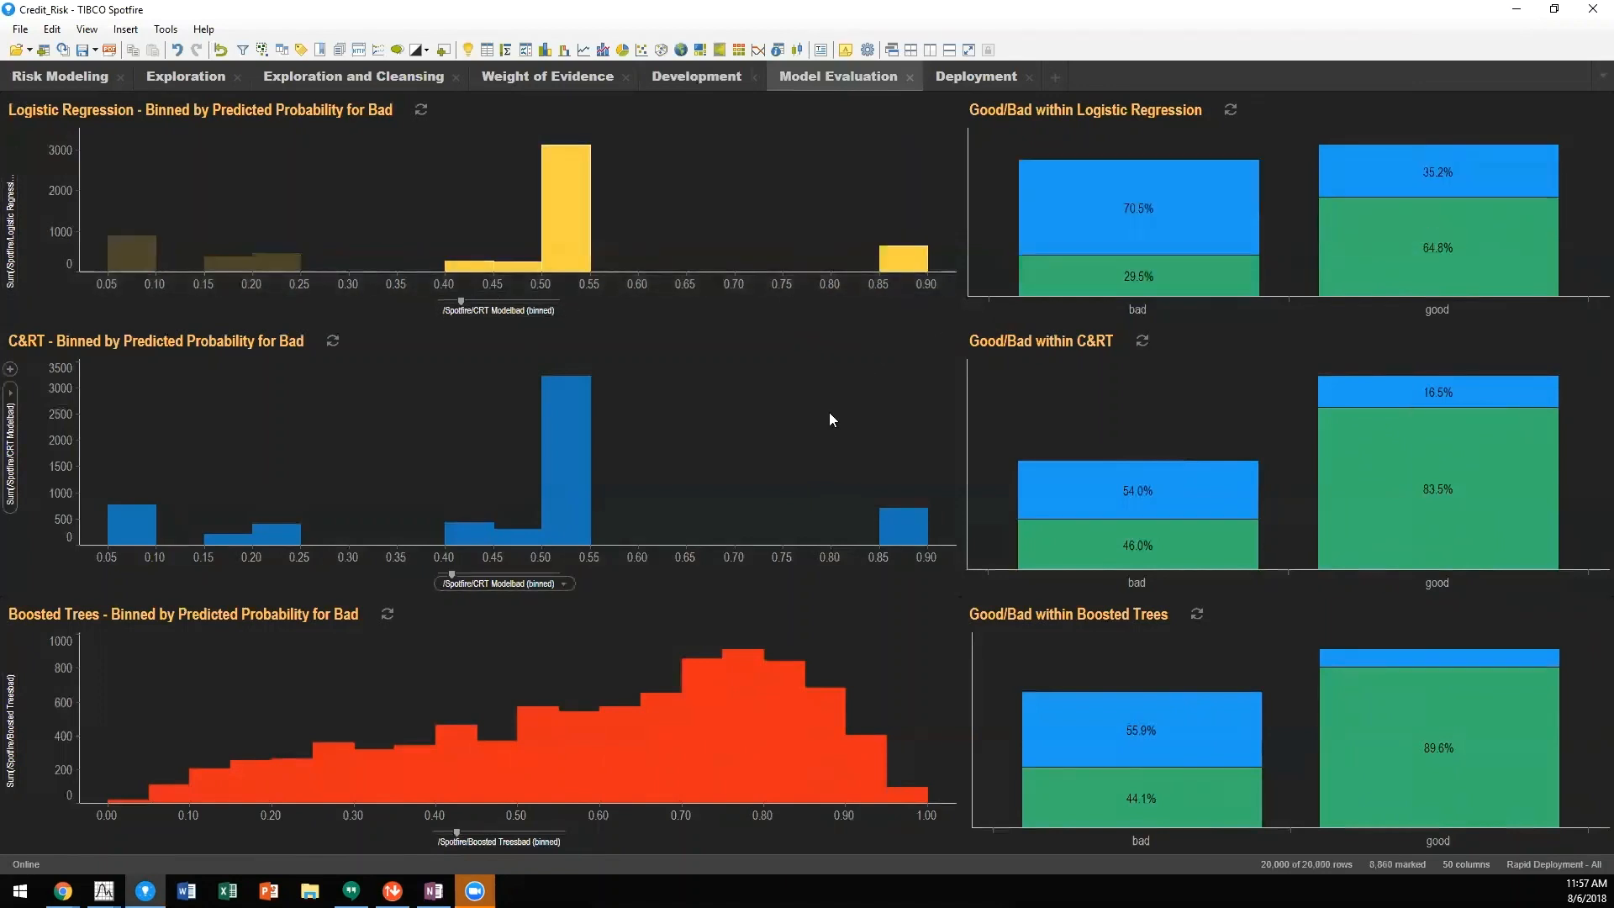
click(732, 192)
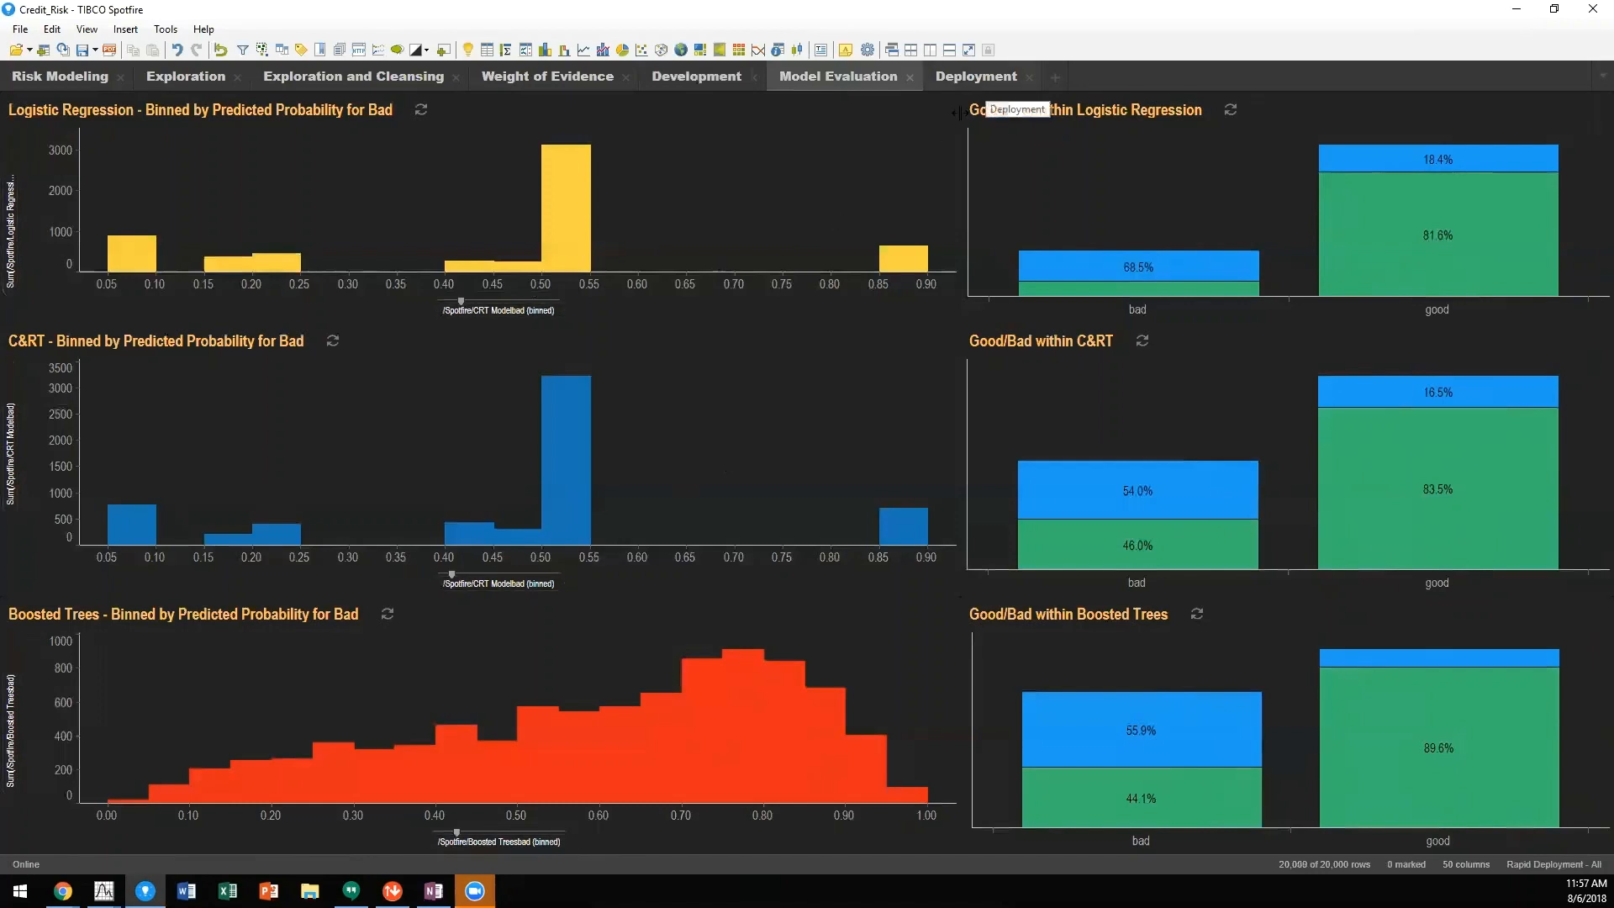
Show the Deployment risk map and treemaps, then switch to the Credit Risk workflow in Spotfire Data Science
click(974, 76)
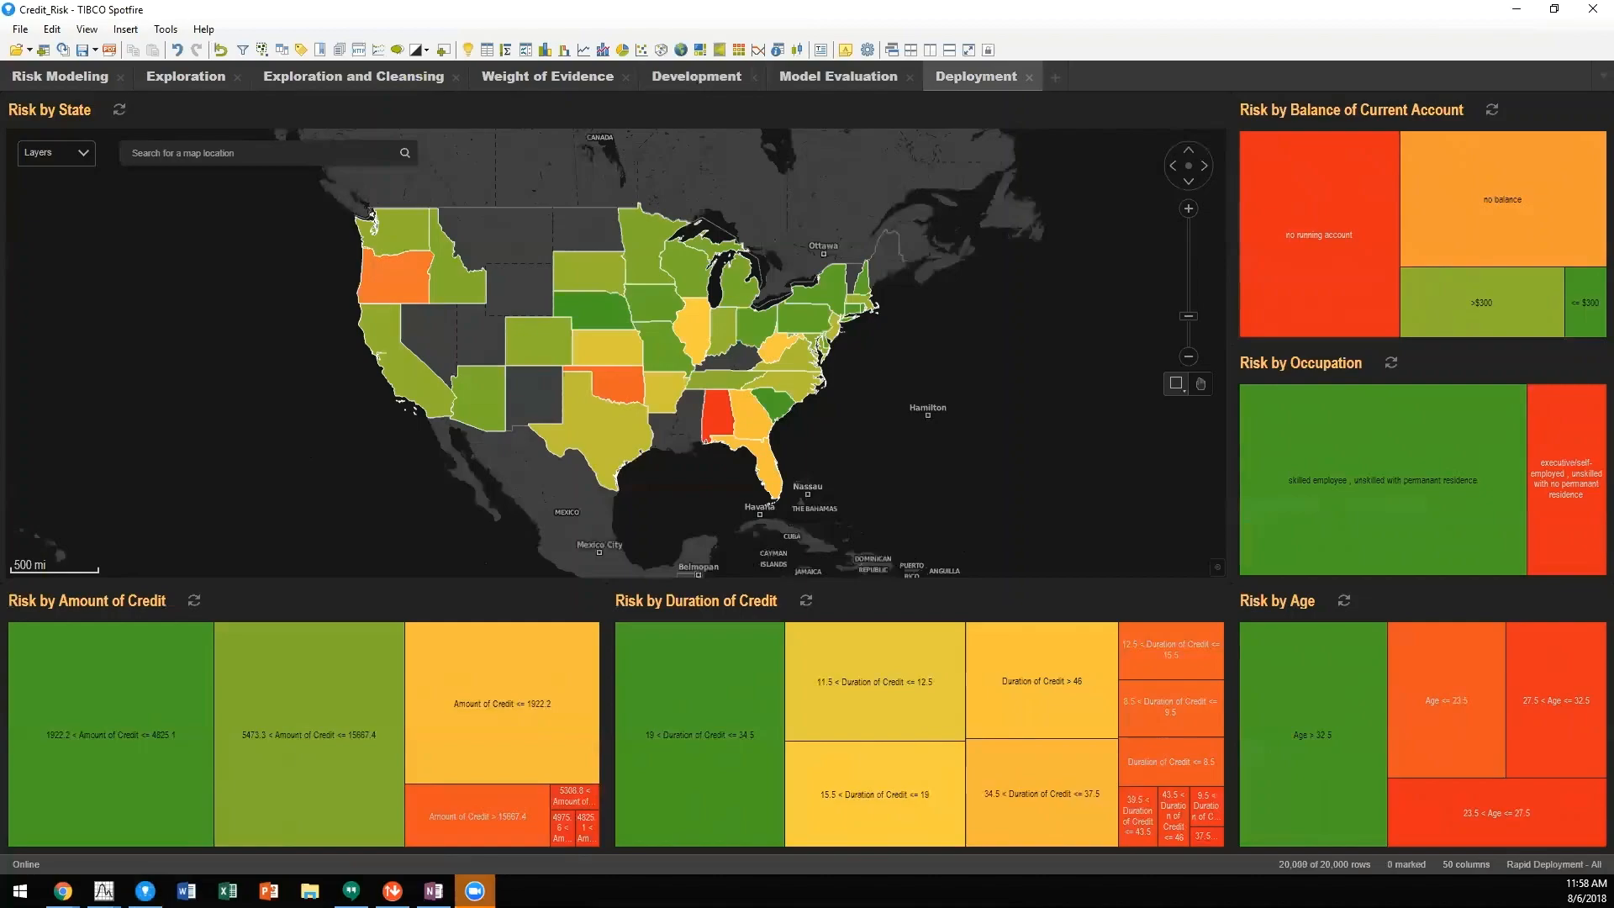
key(alt+Tab)
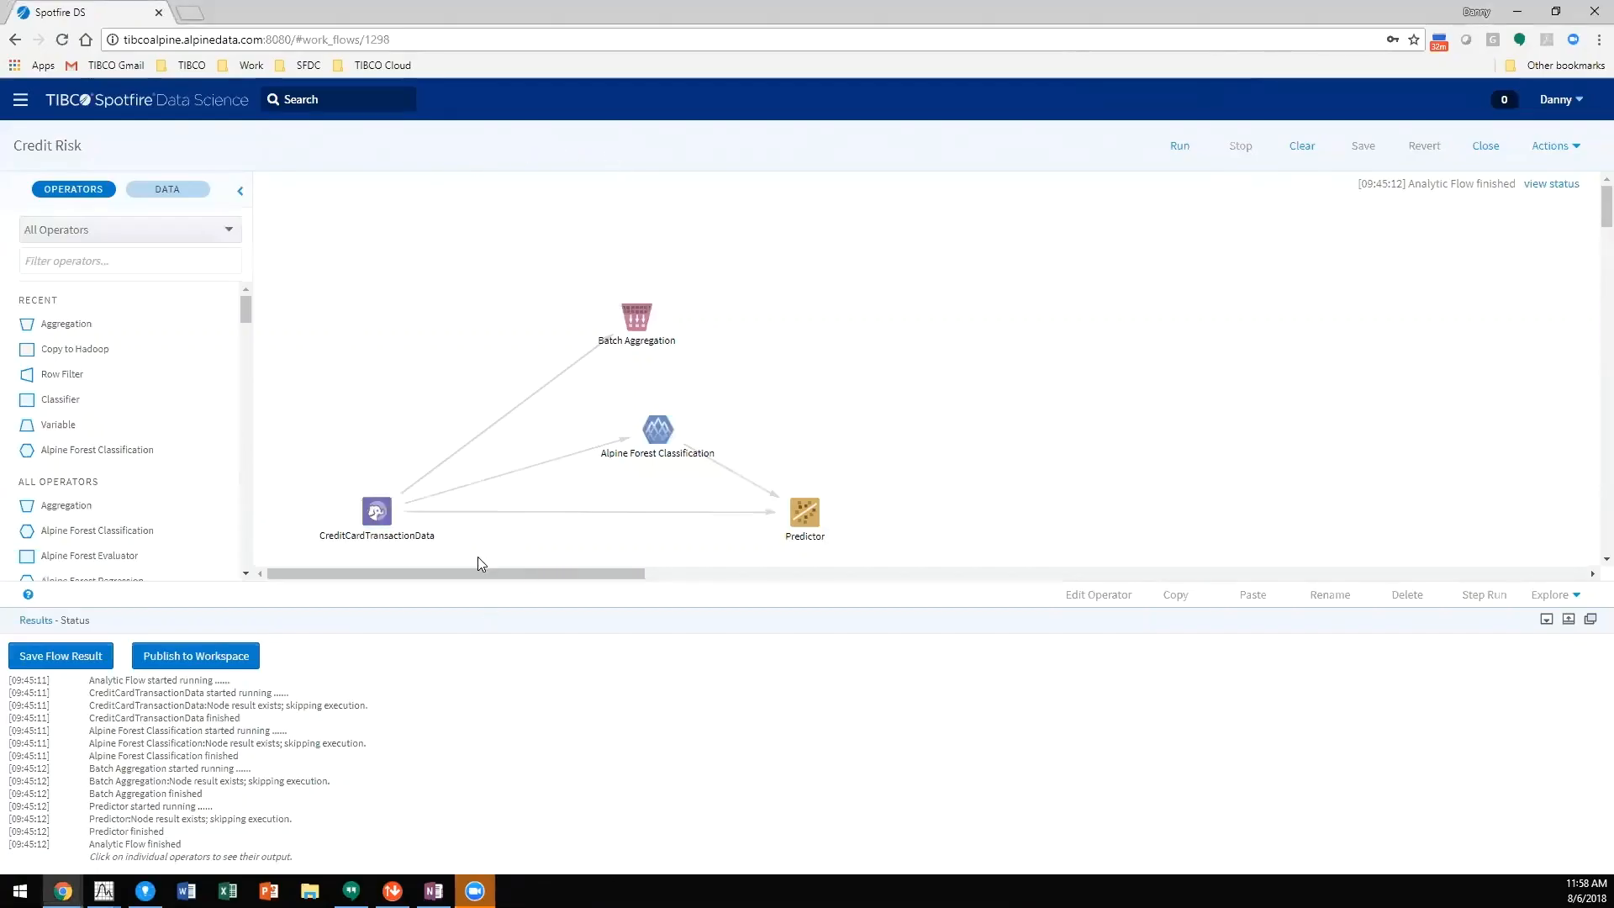
Preview the CreditCardTransactionData operator output, then hide Chrome to reveal the dashboard
click(376, 512)
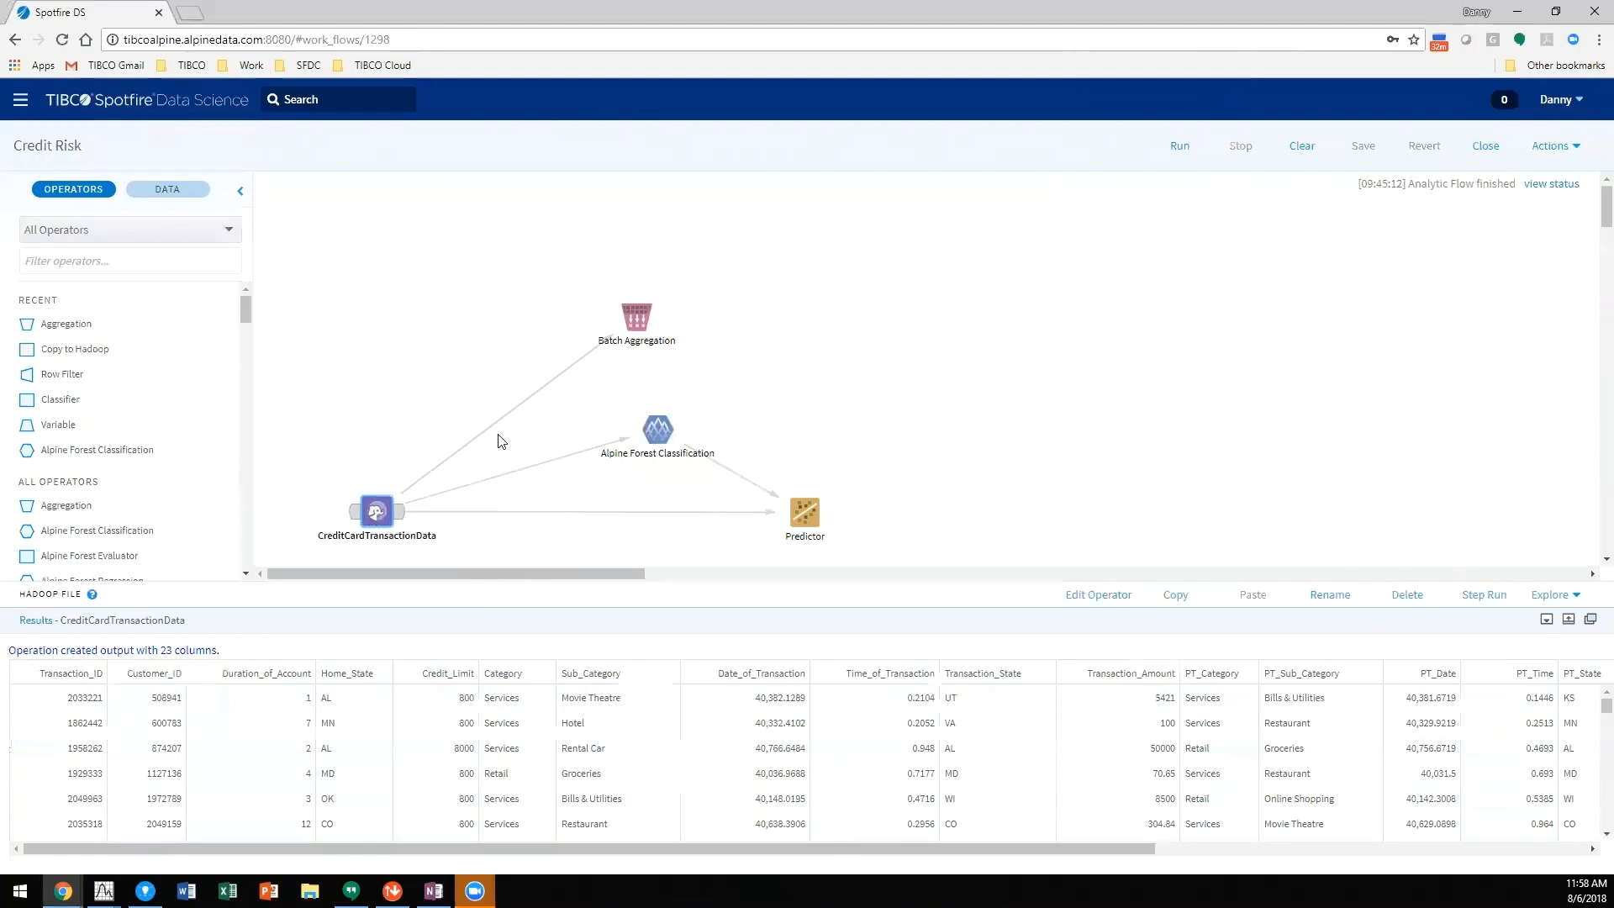
click(1522, 14)
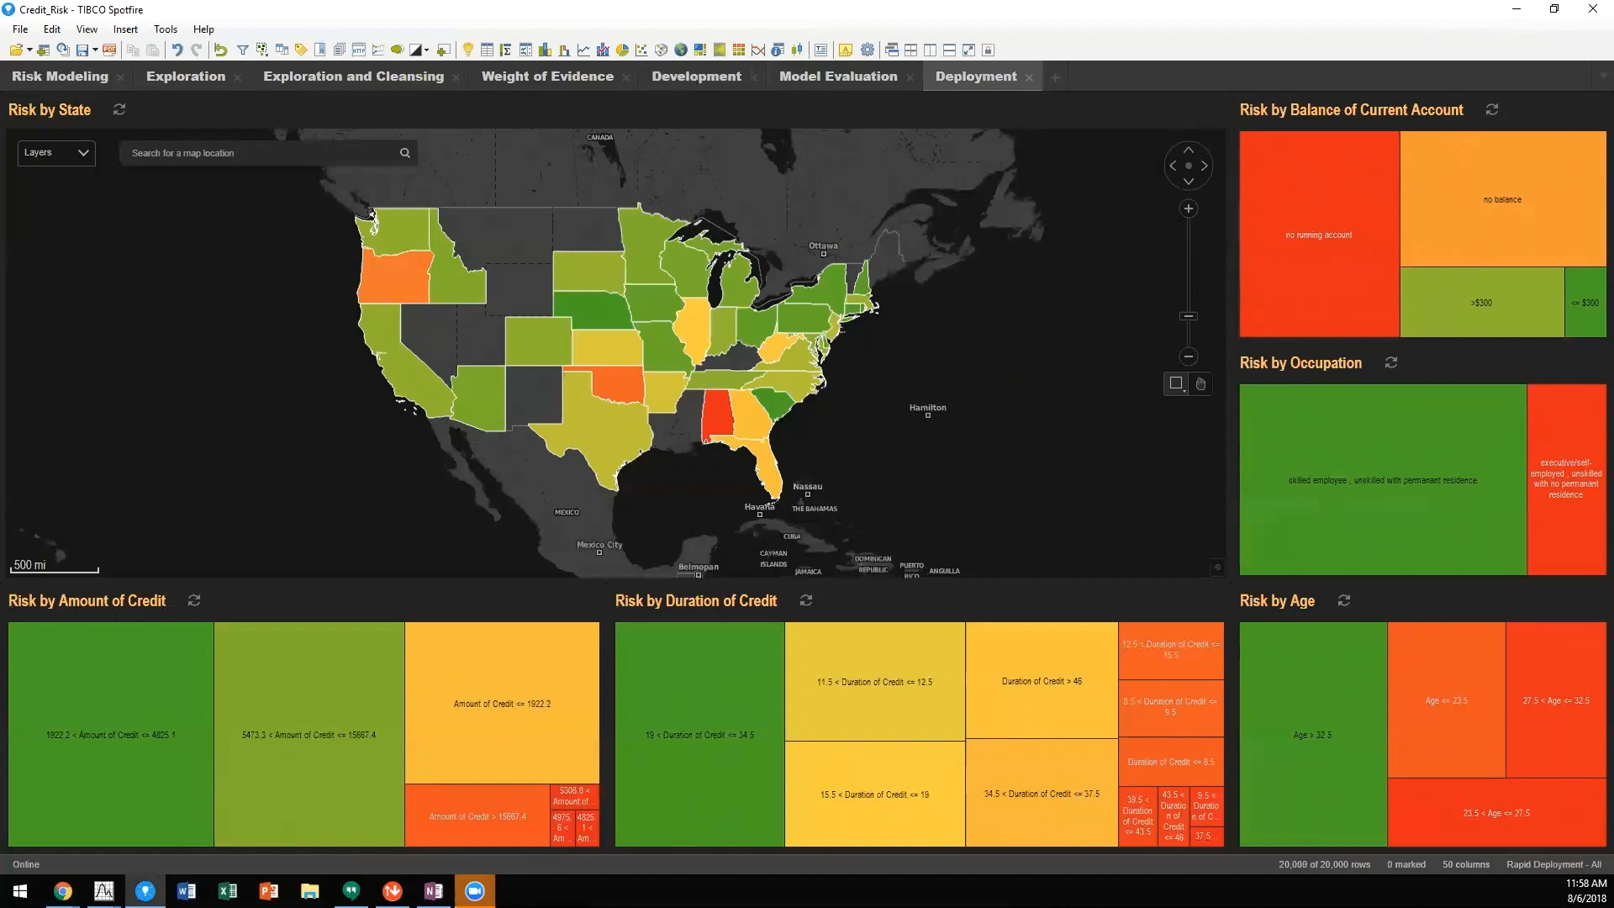
View the Spotfire DS Model Deployment analysis in the /Spotfire folder, then hide Enterprise Manager
click(103, 890)
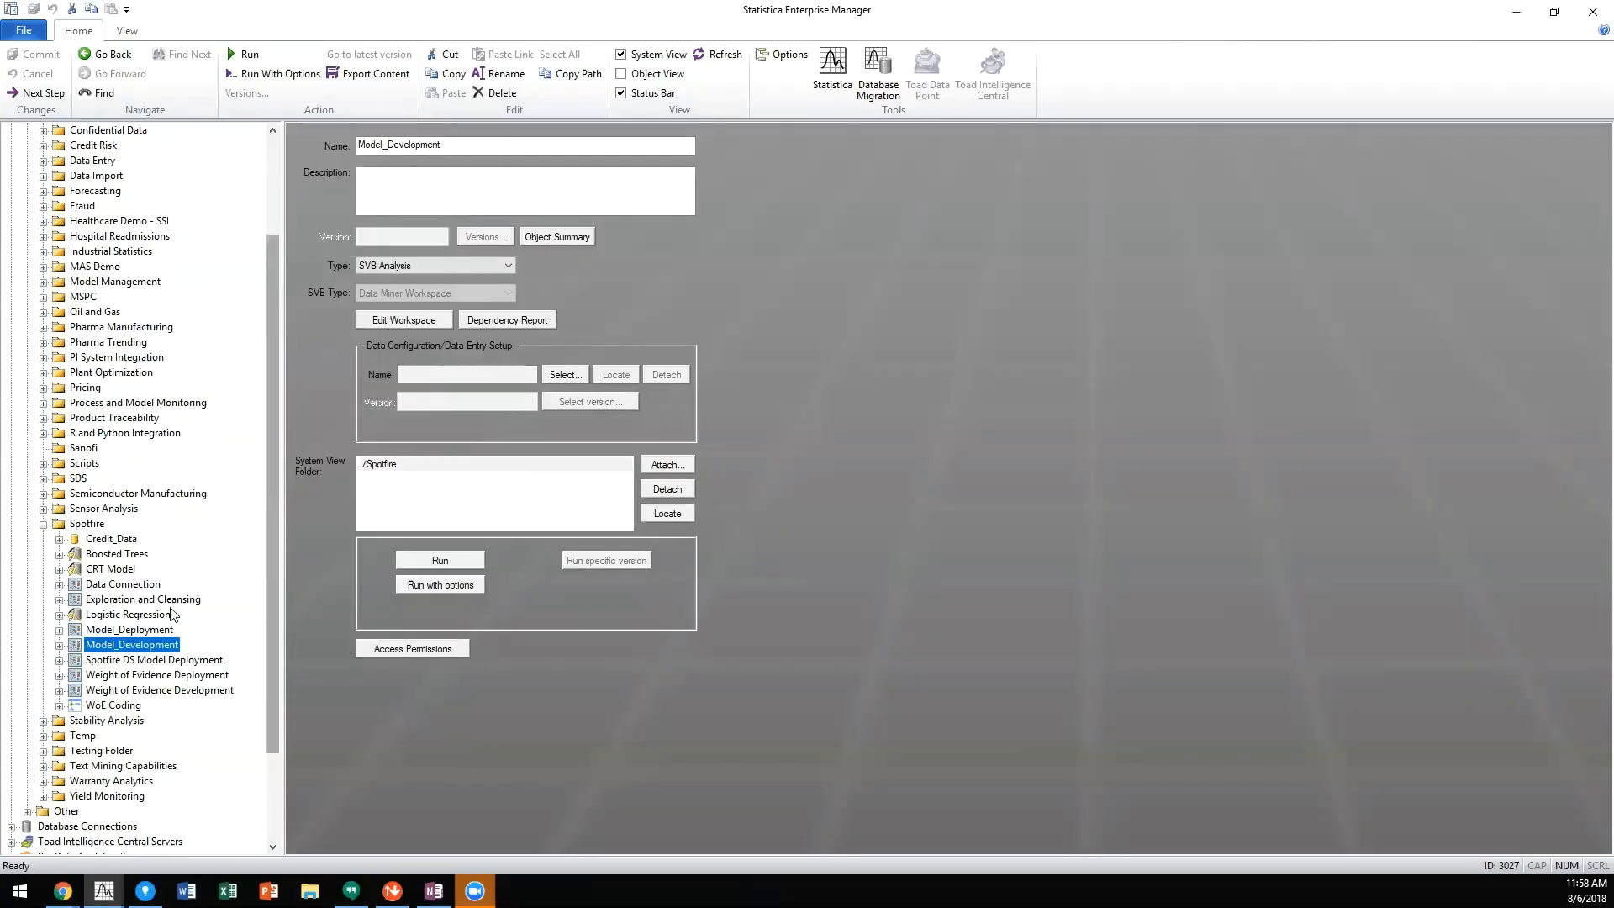
click(126, 661)
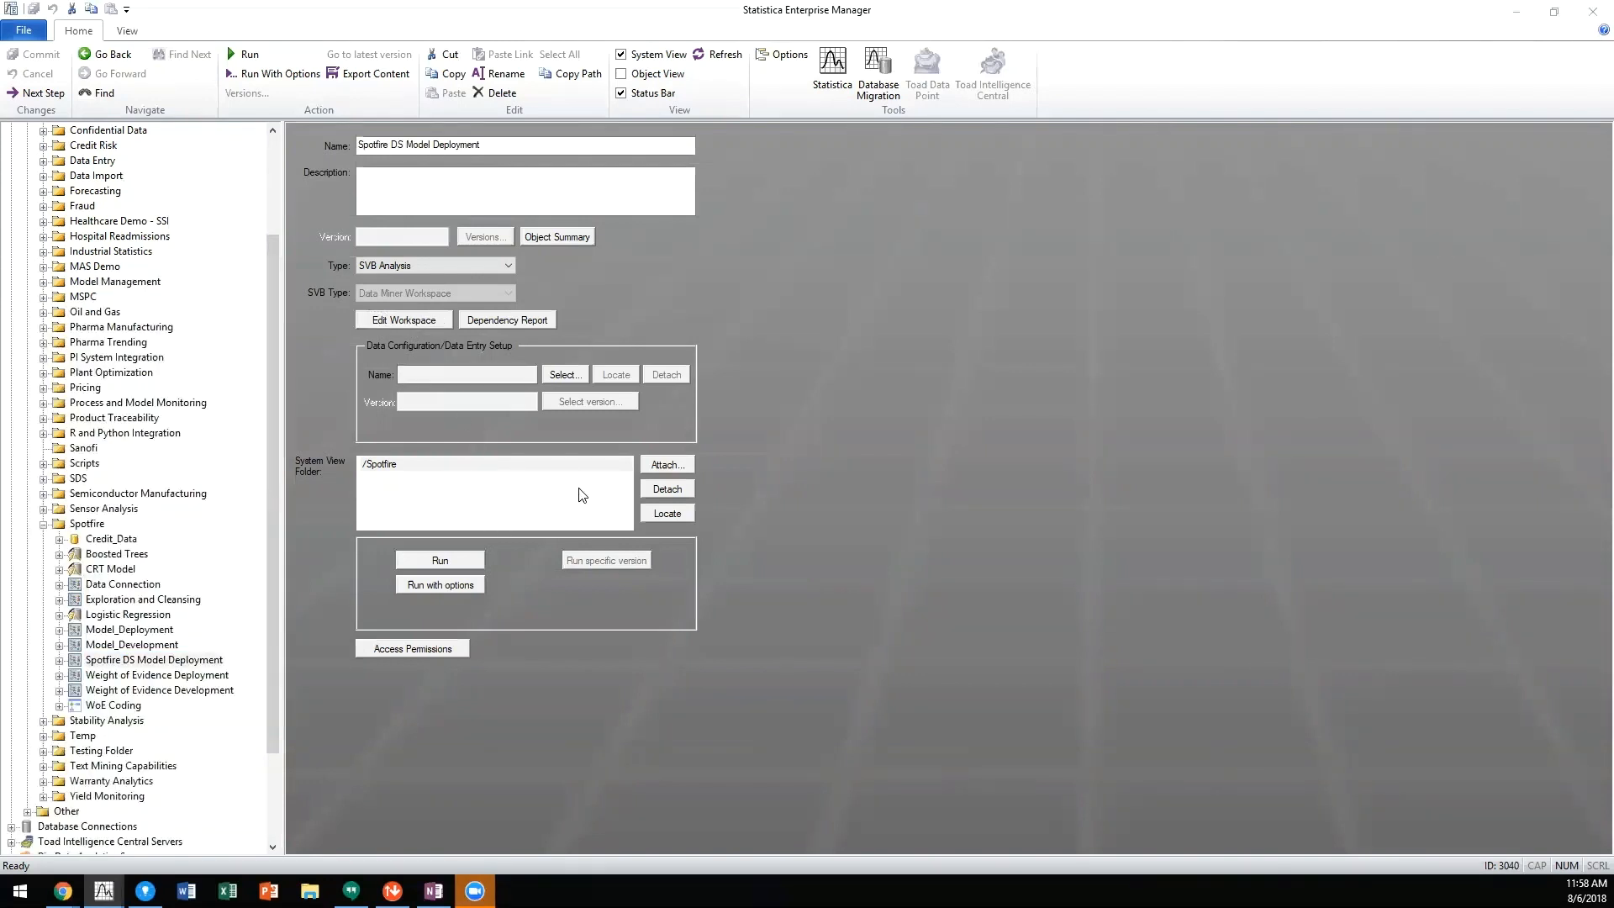
click(1526, 10)
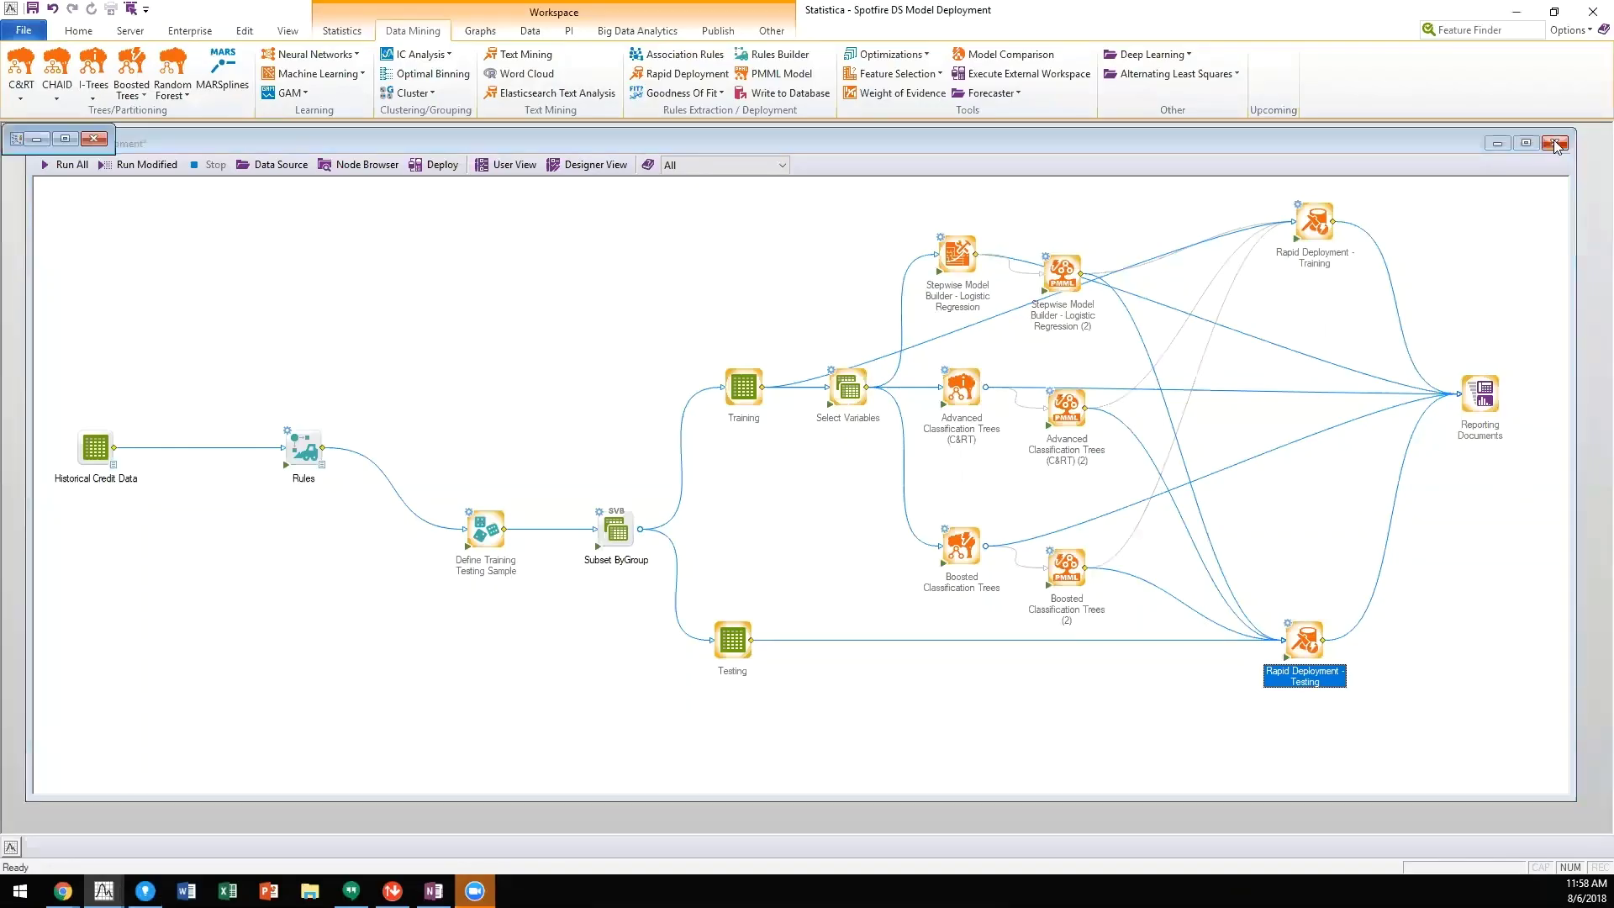
Close Model_Development without saving and restore the Spotfire DS Model Deployment workflow
click(1555, 143)
click(829, 483)
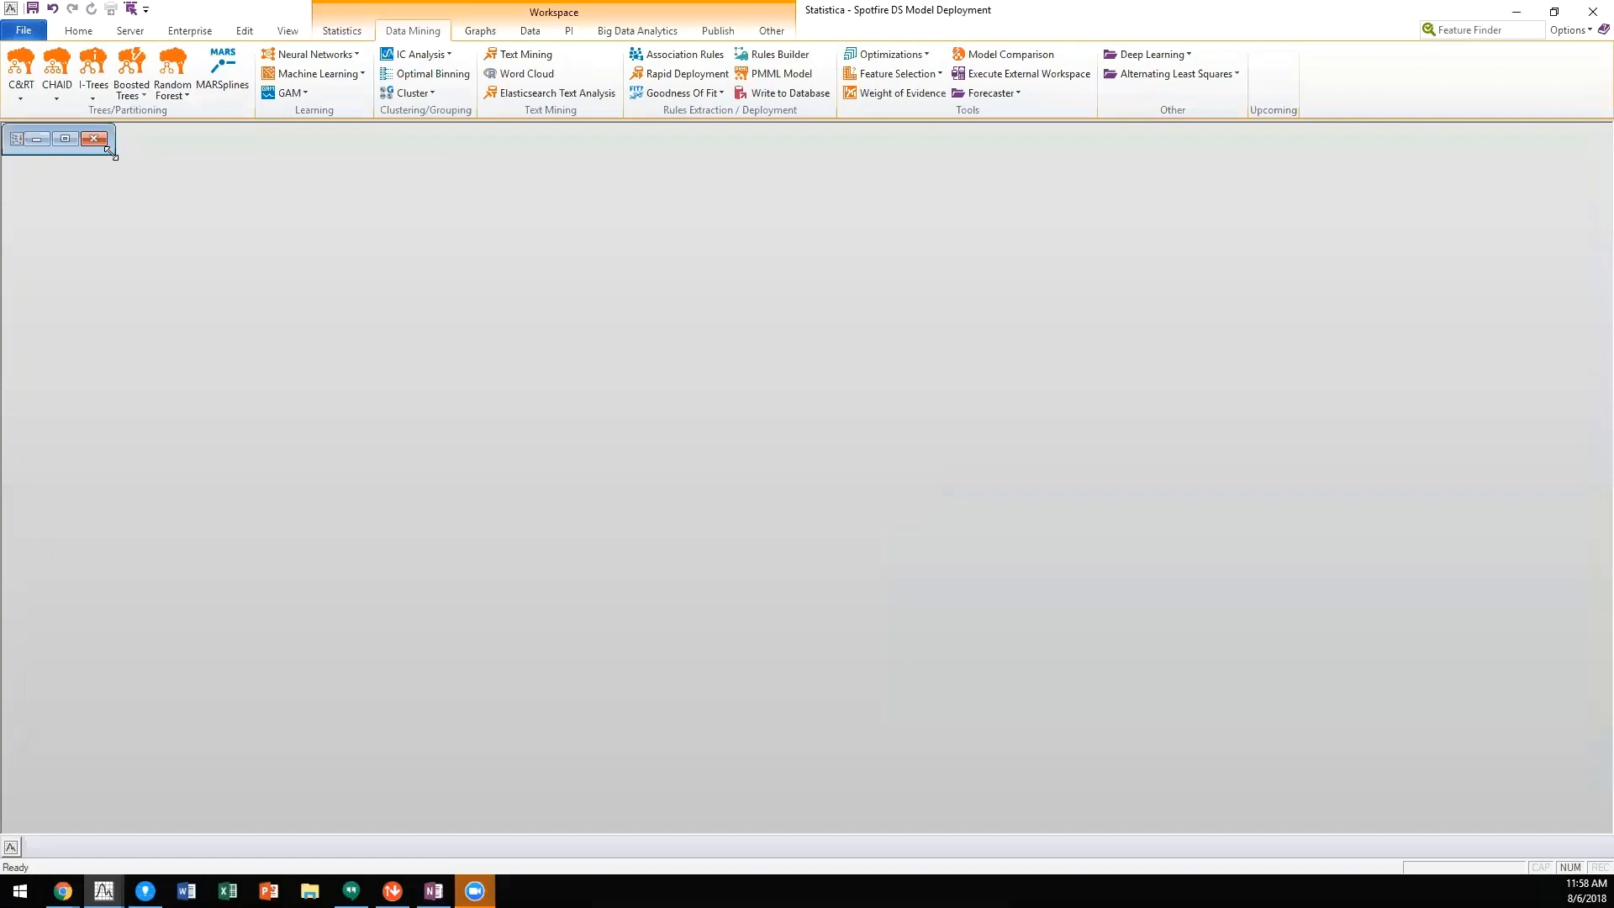
click(65, 138)
click(149, 319)
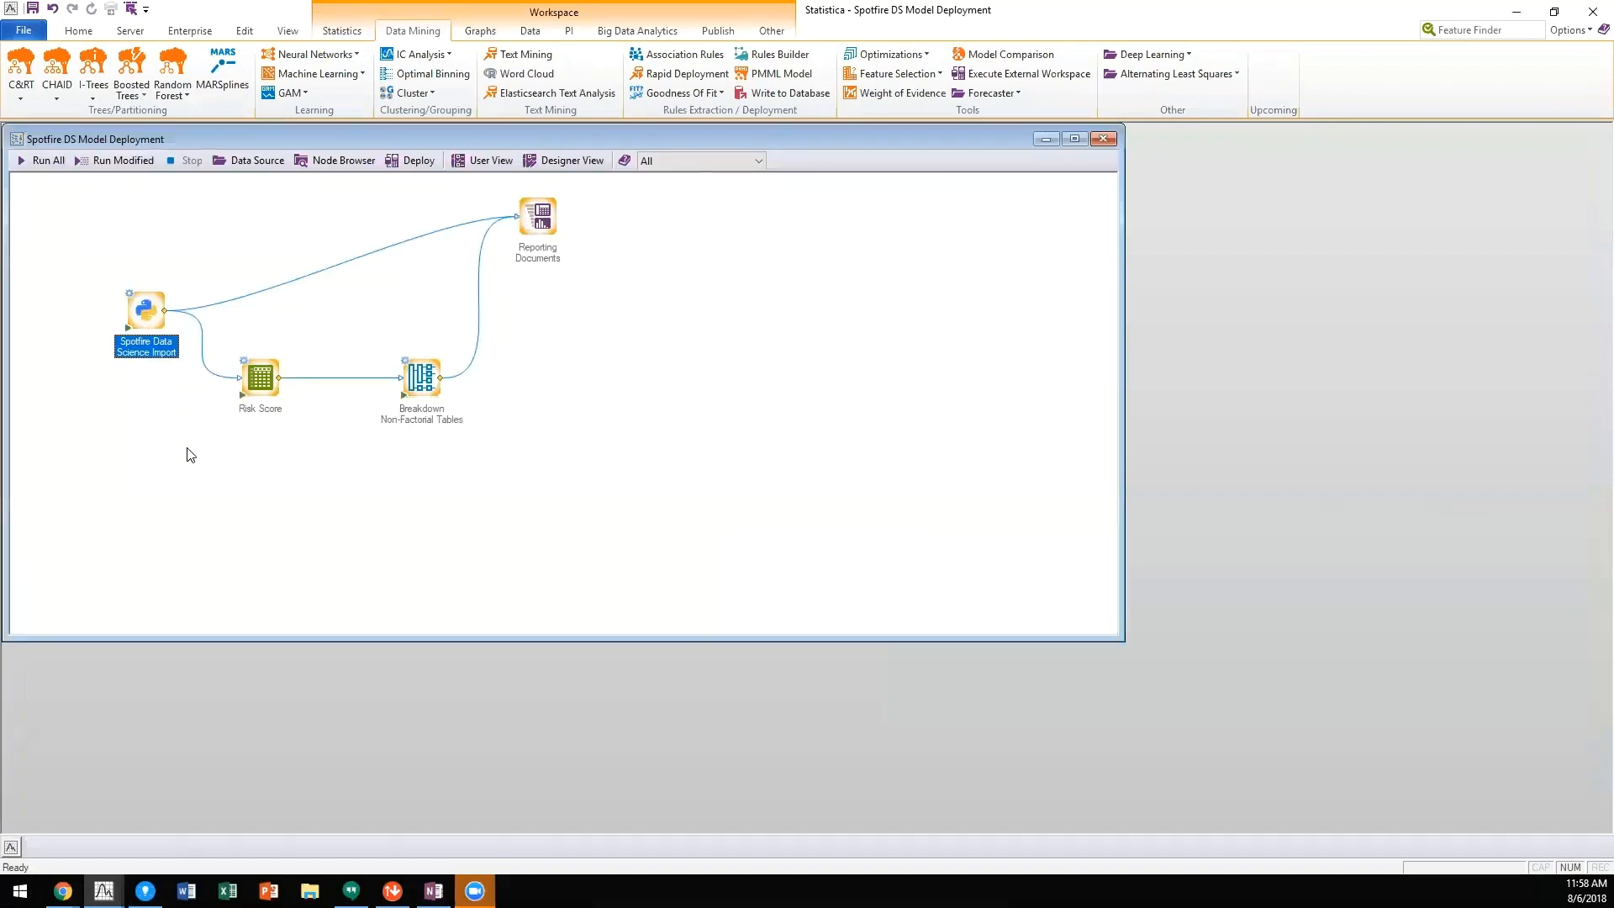
Review the Spotfire Data Science Import node's Host and Username settings, then discard changes
double_click(132, 303)
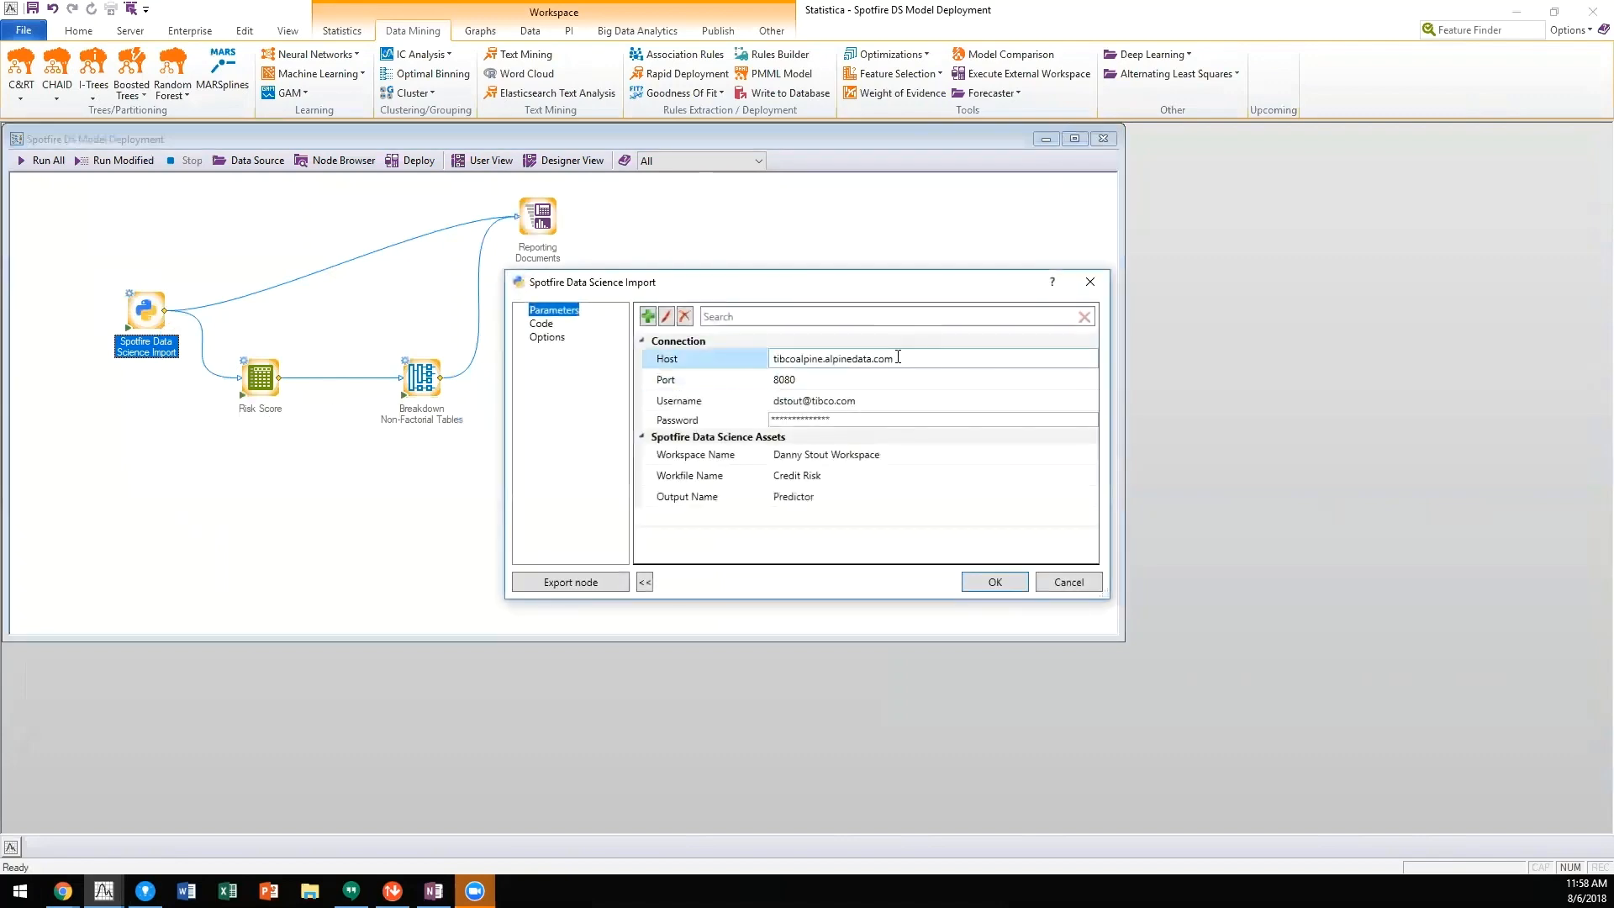
drag(882, 360, 732, 357)
click(832, 383)
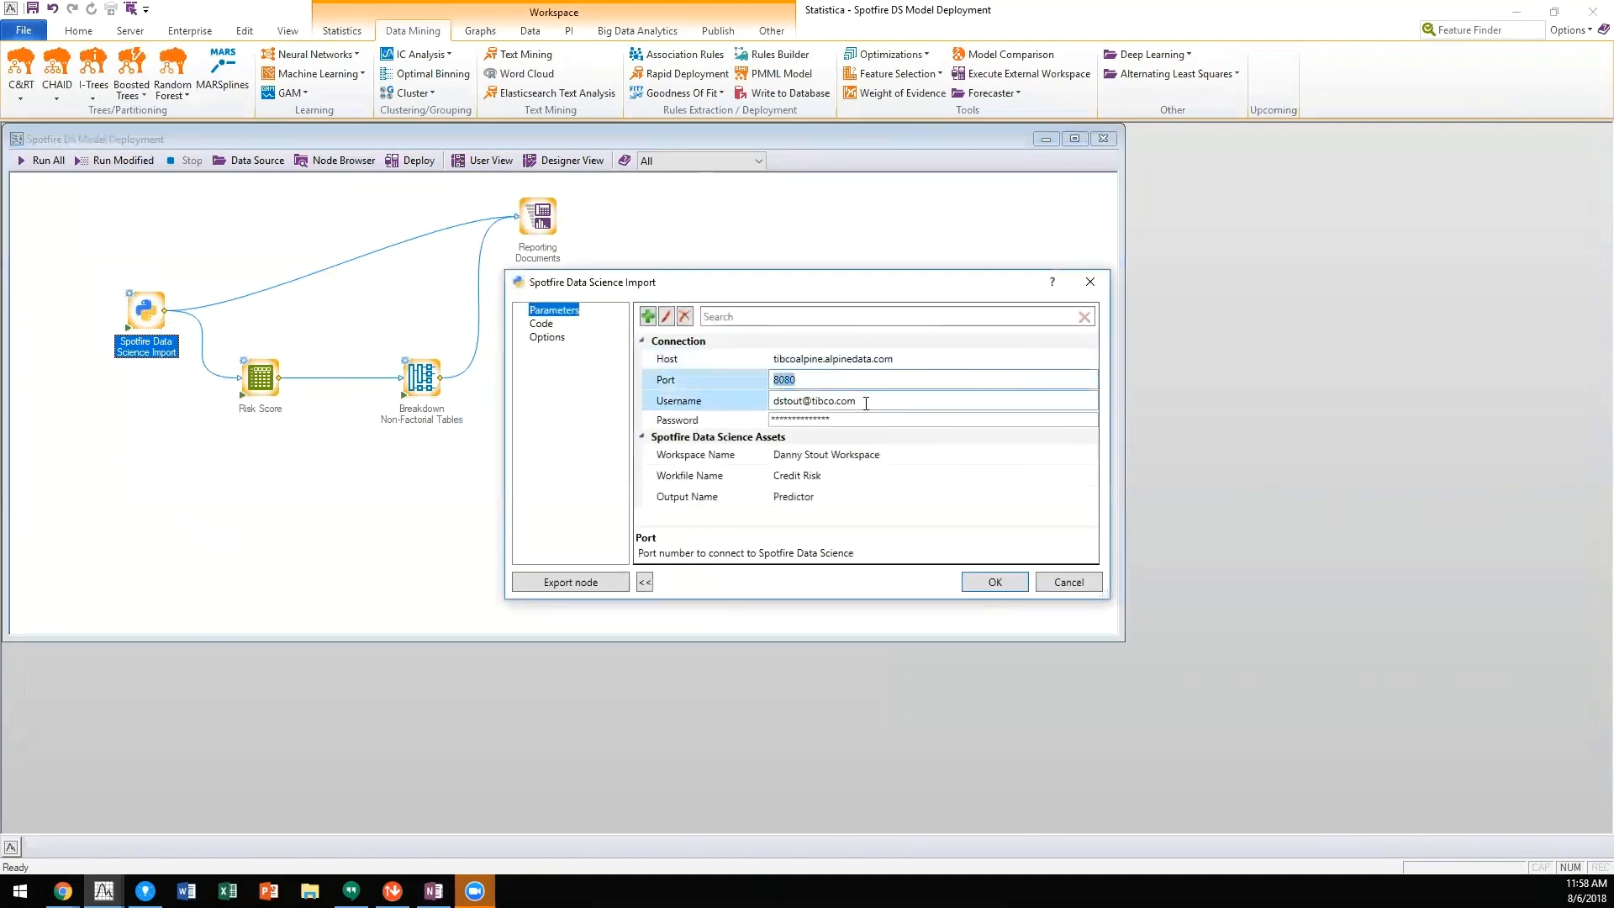
click(1063, 586)
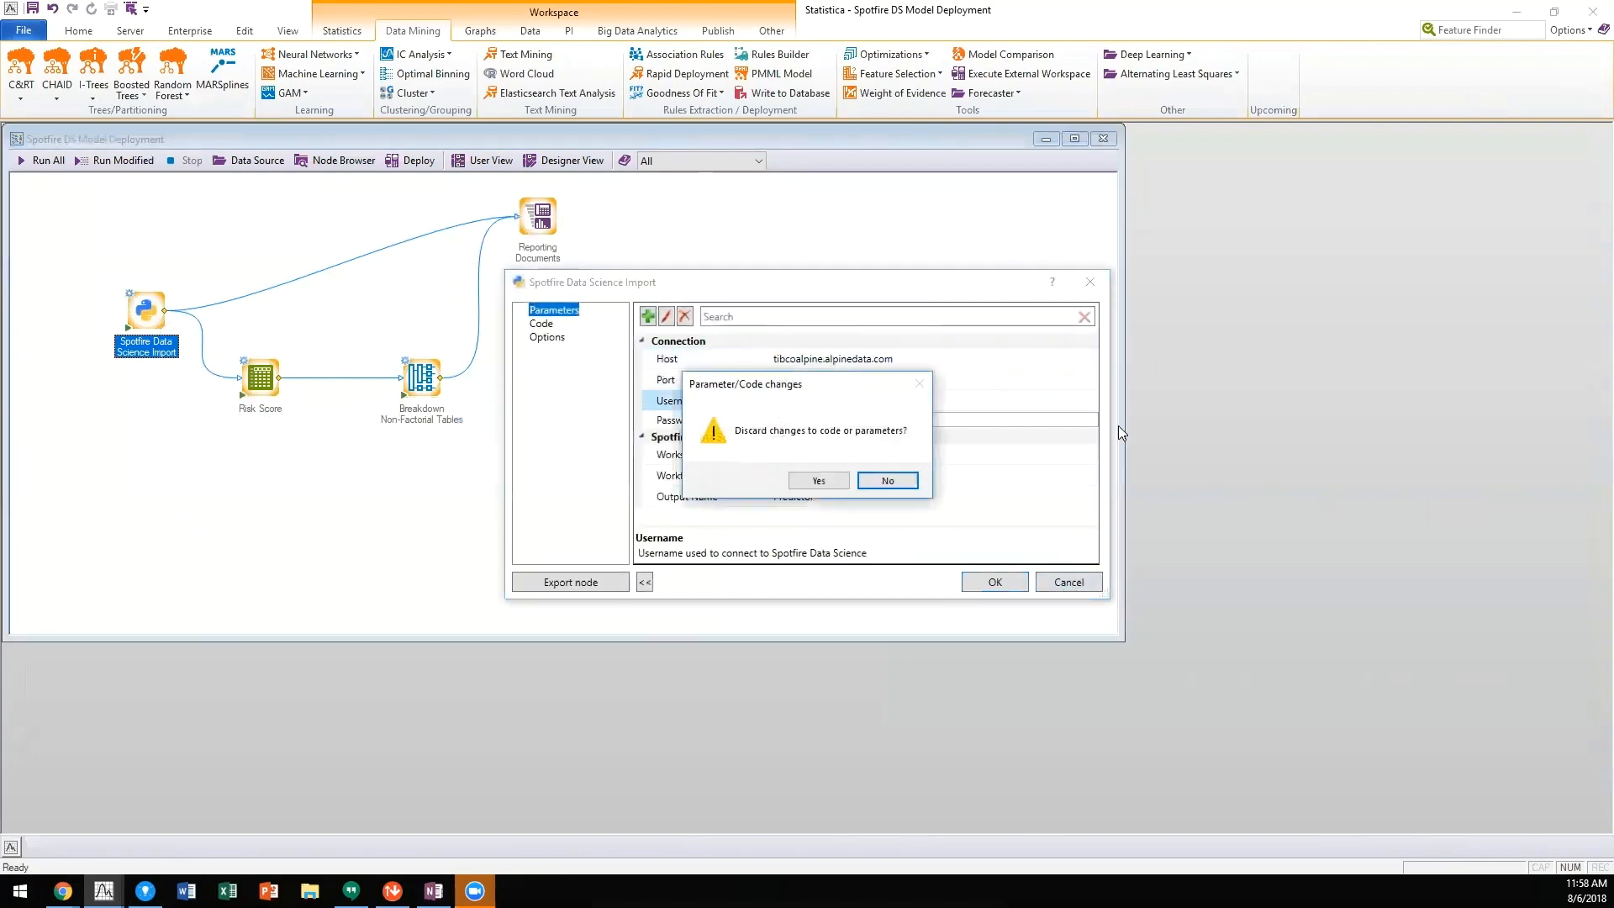
click(818, 481)
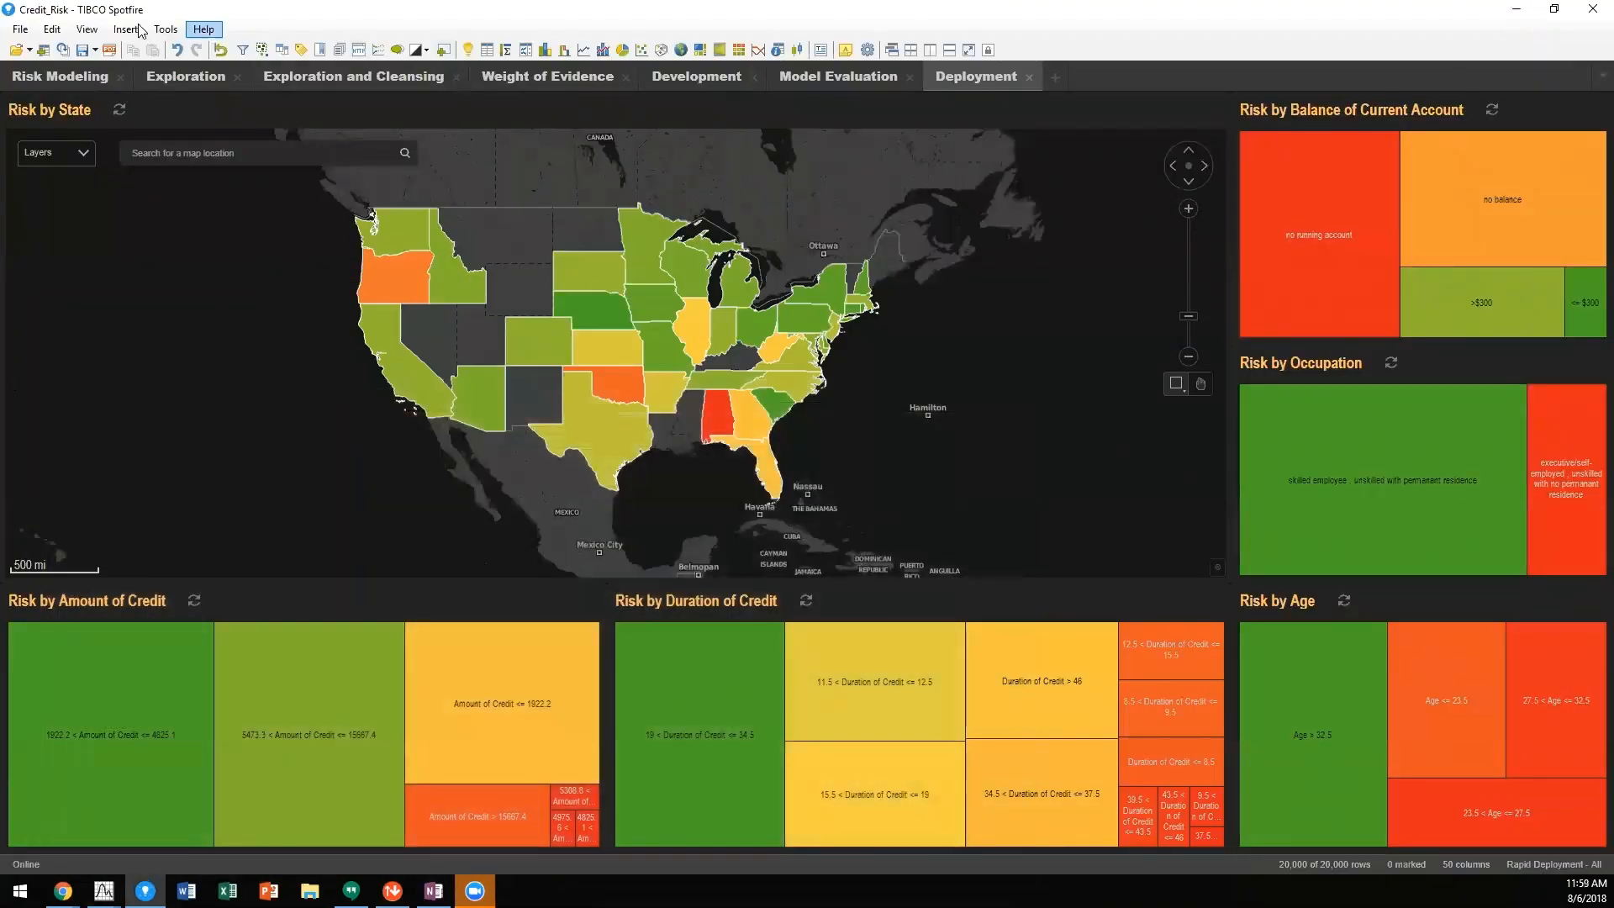
click(164, 28)
click(185, 187)
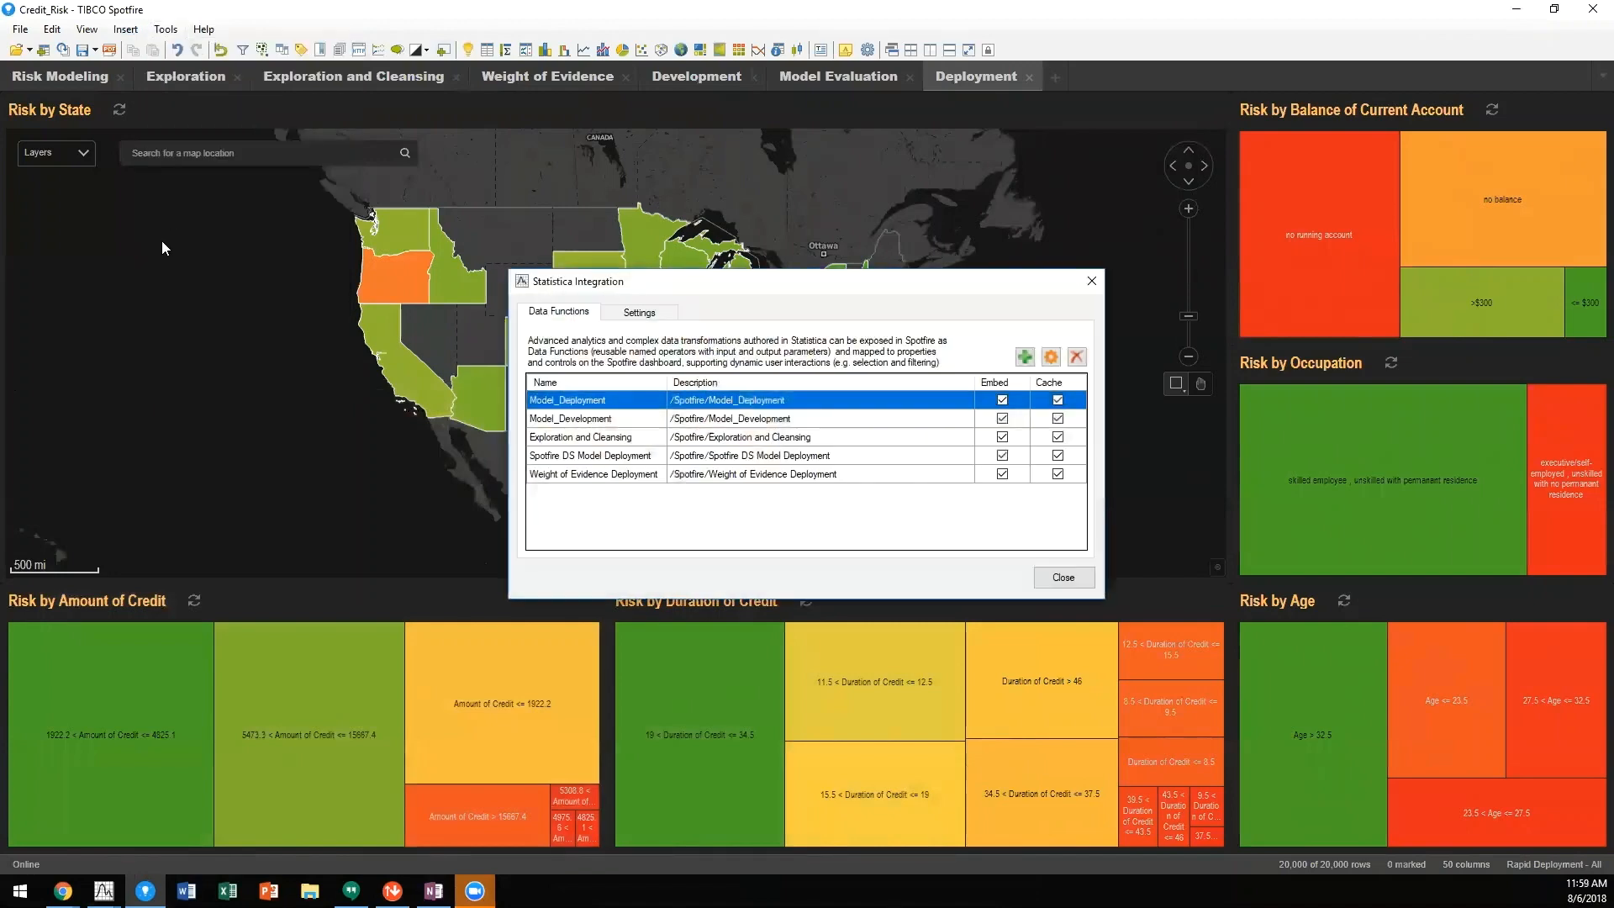
click(588, 454)
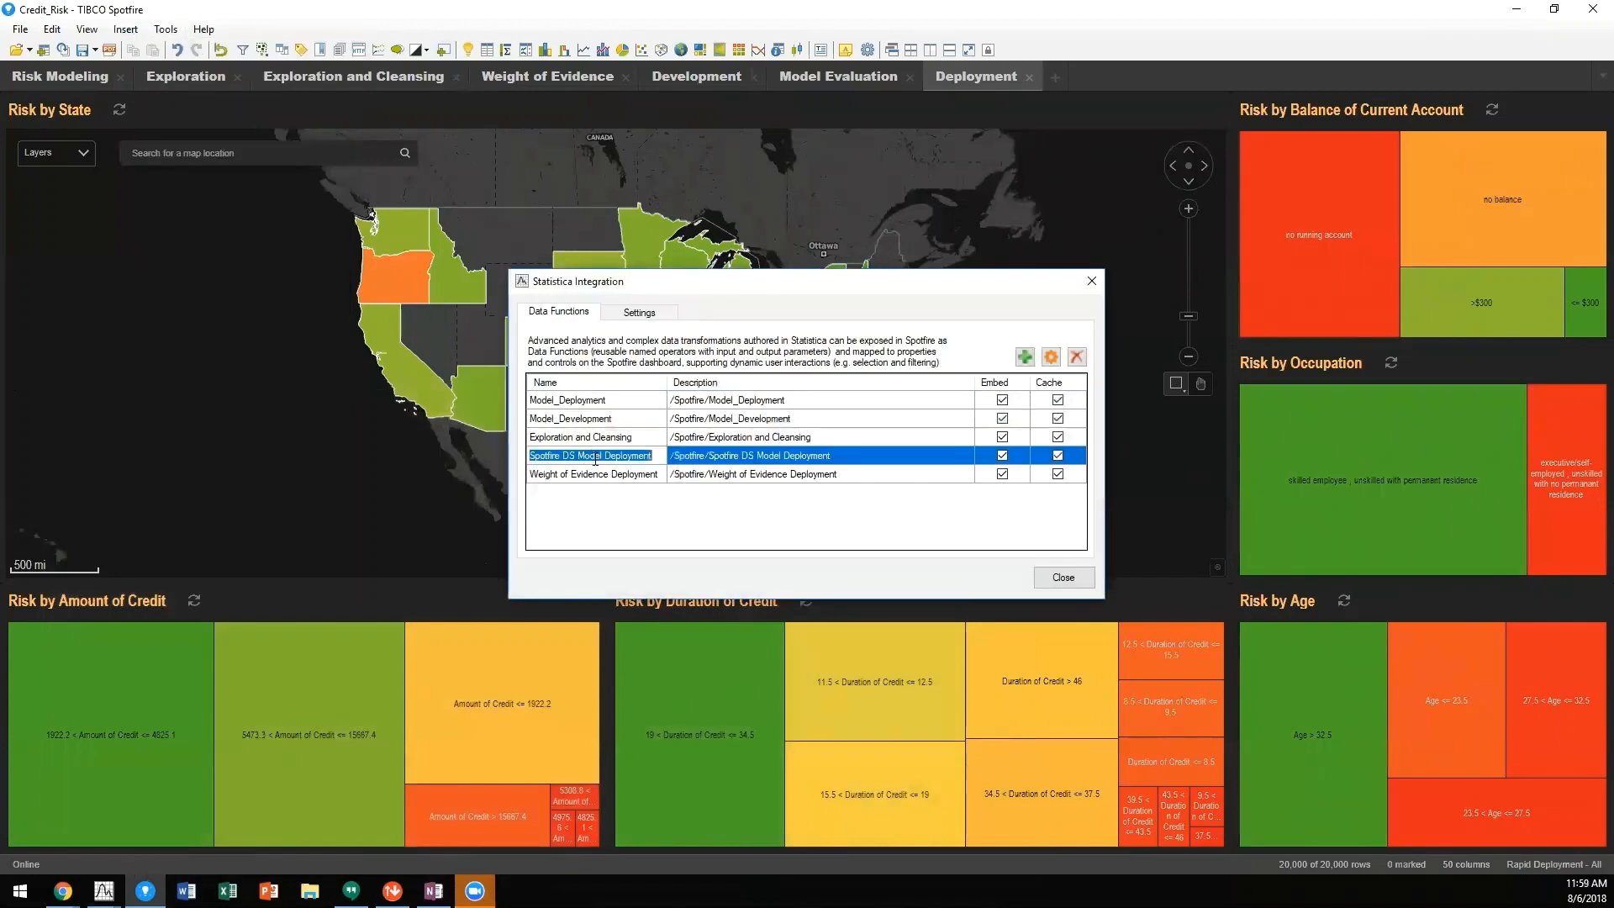
click(1063, 575)
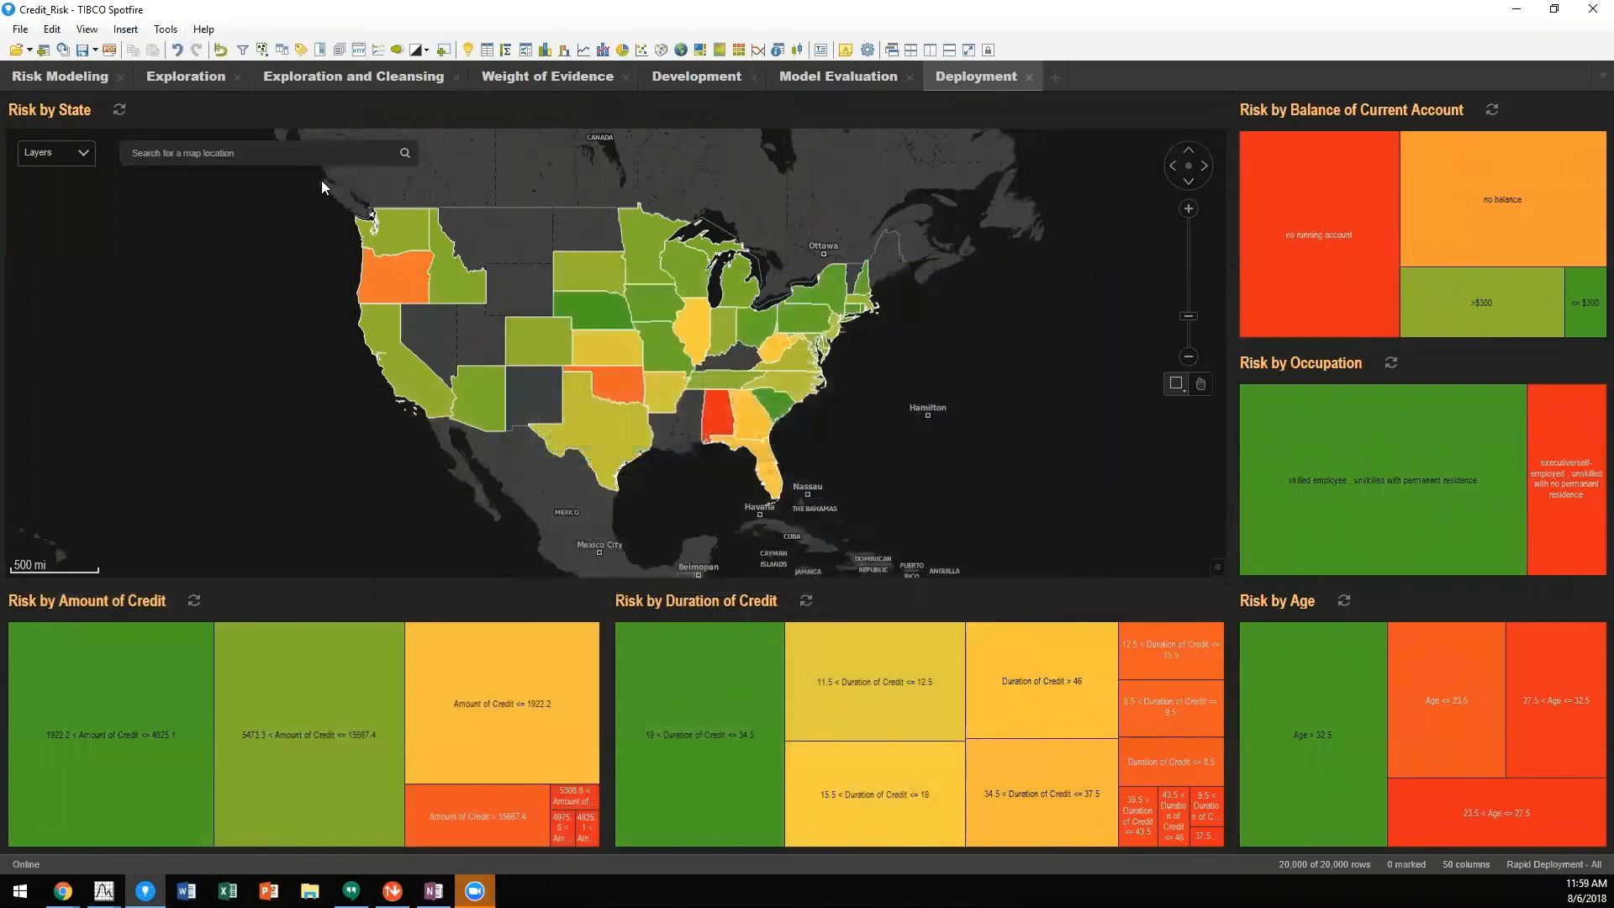